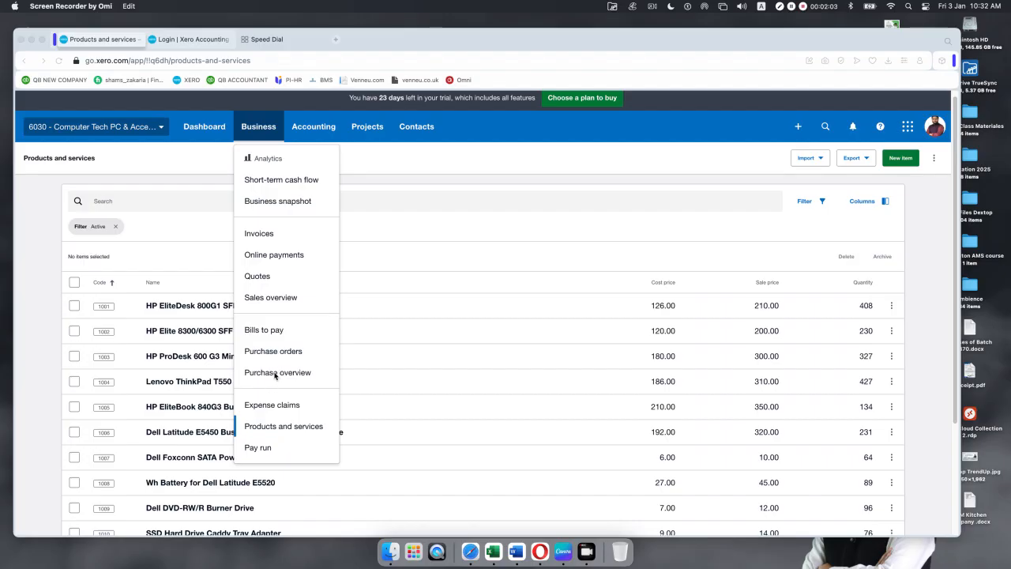
Step: From the Purchases overview, start a new purchase order via the + New menu
click(276, 374)
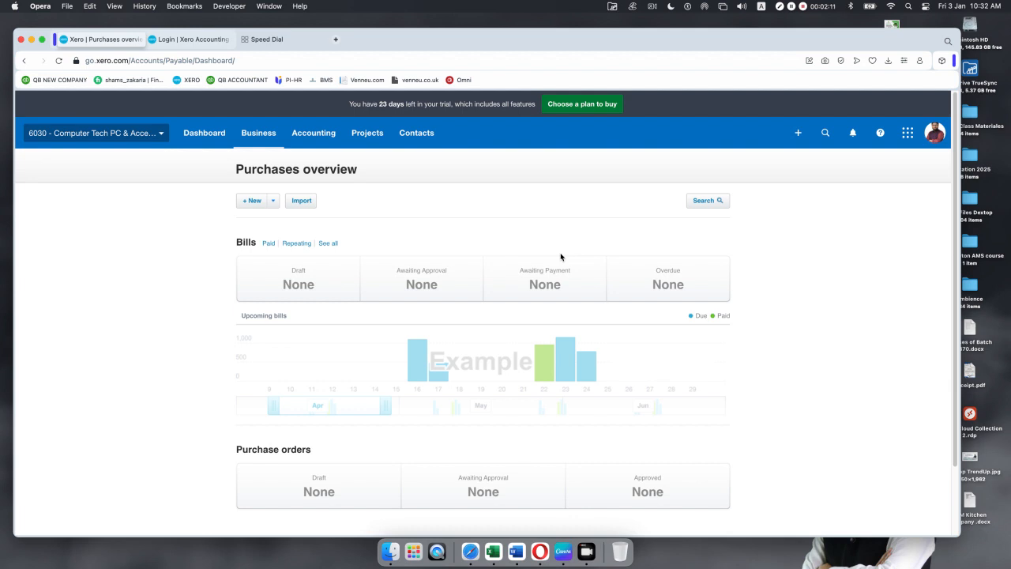
scroll(458, 282, down, 2)
scroll(459, 282, up, 2)
click(274, 202)
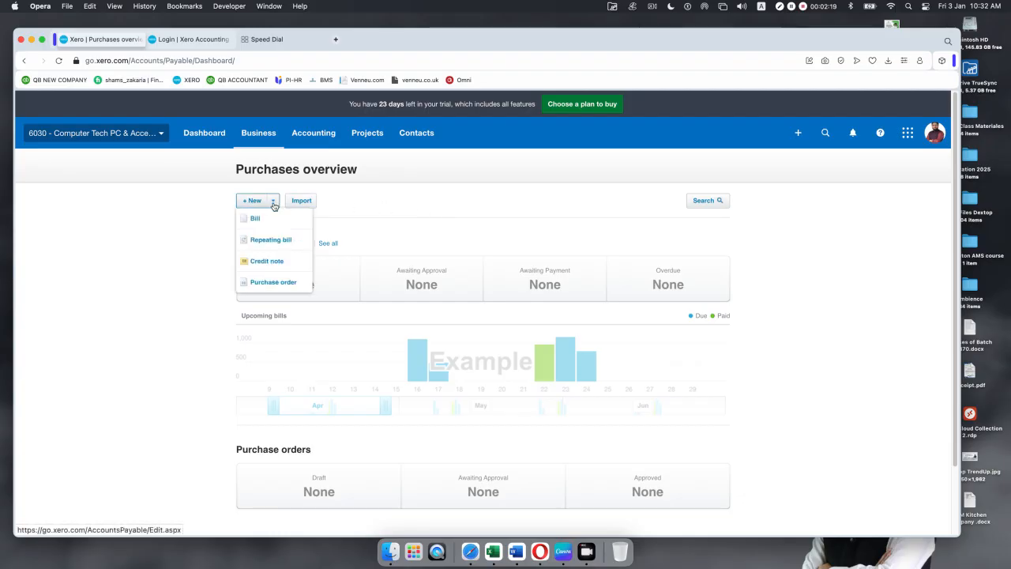
click(263, 284)
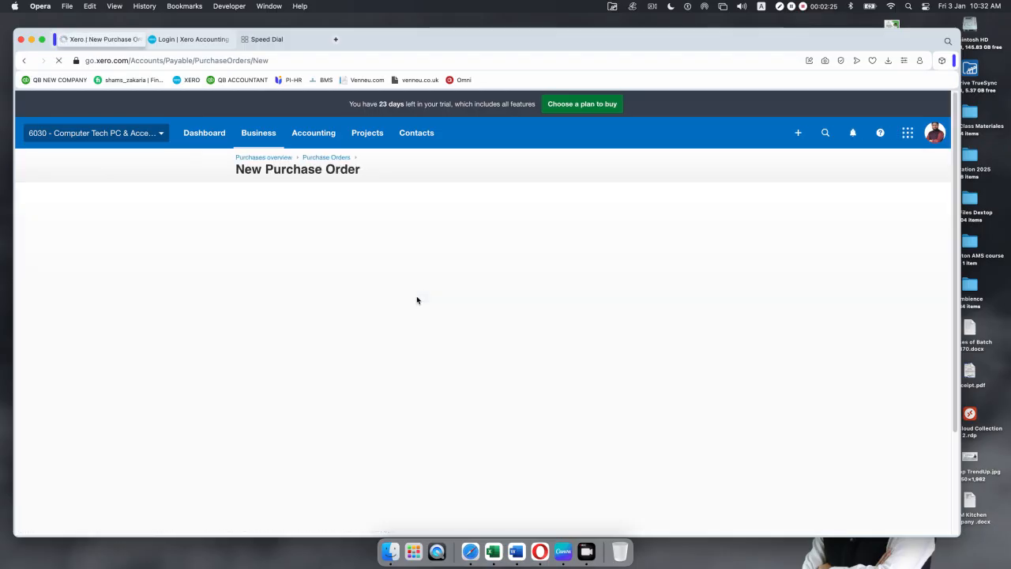
click(722, 200)
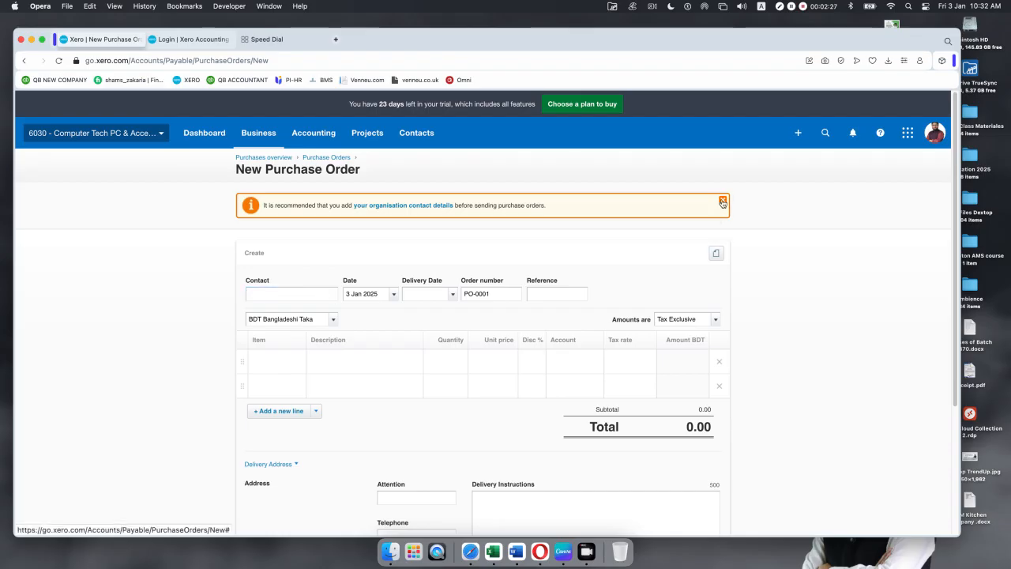
click(264, 133)
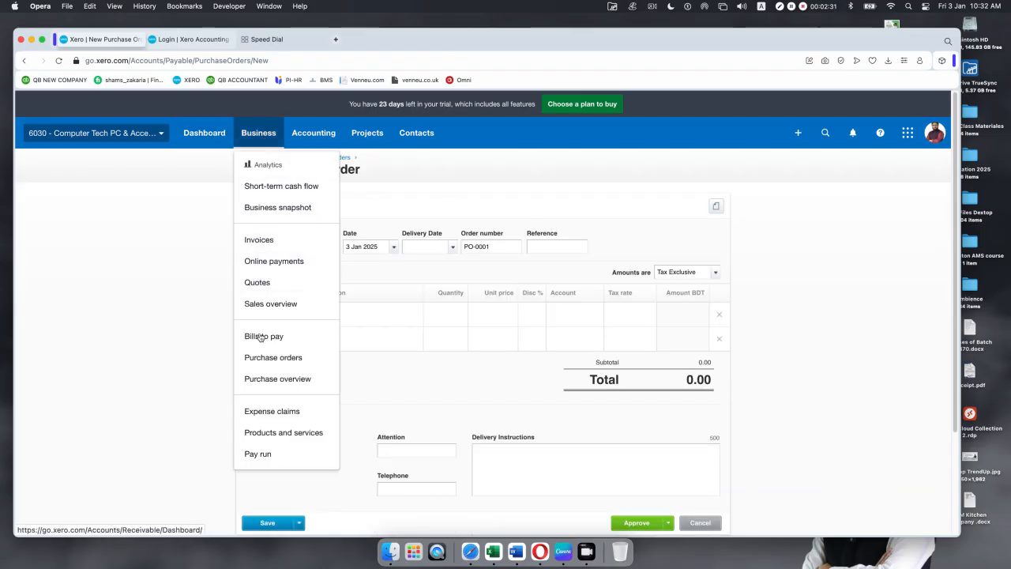
click(269, 360)
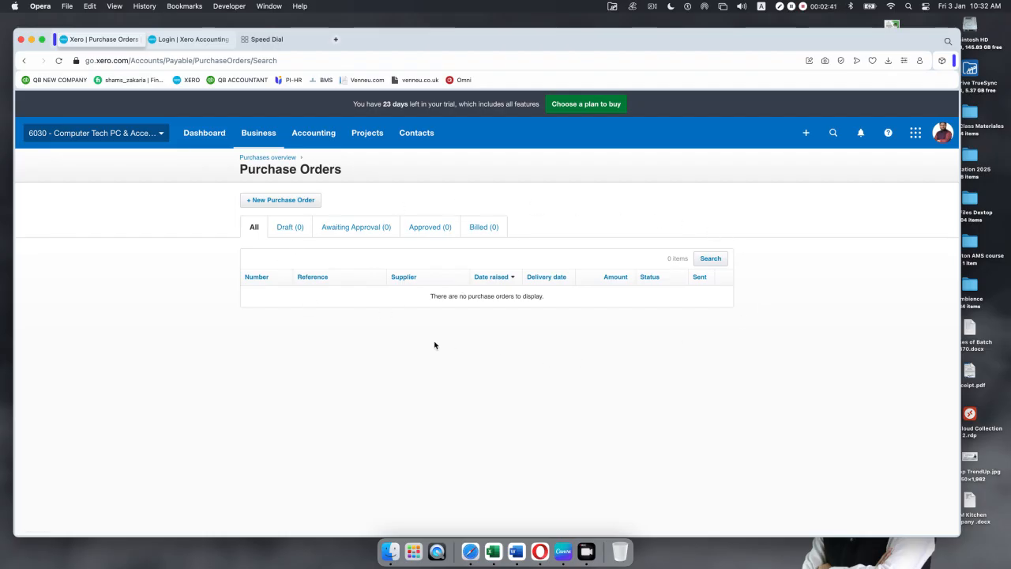
click(278, 200)
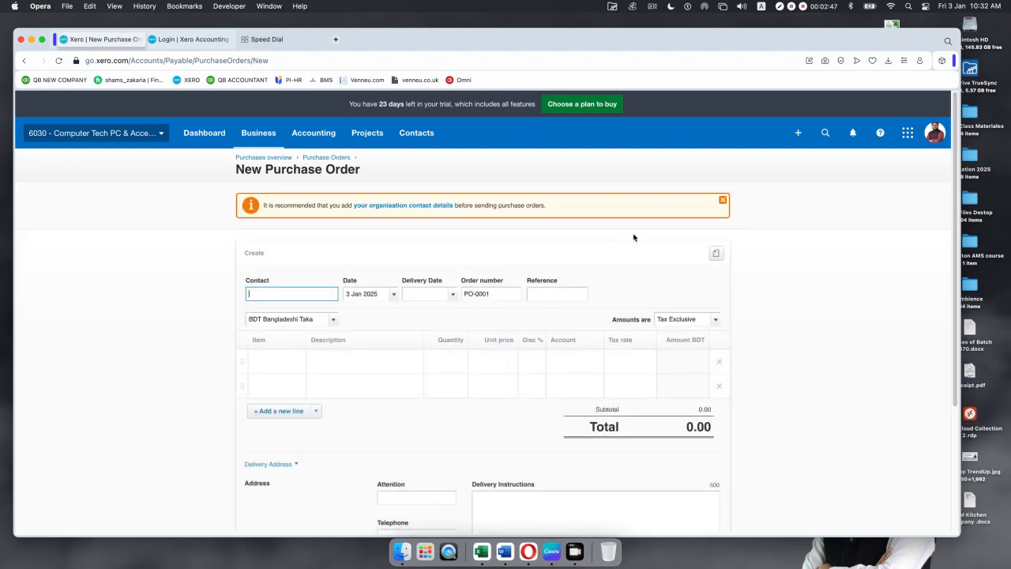
click(722, 200)
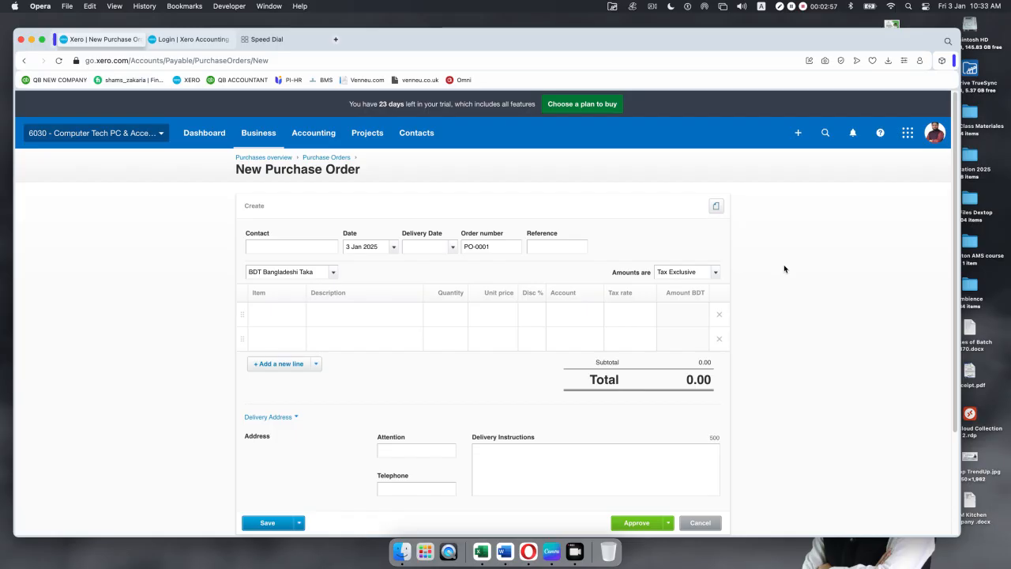
Step: Pick the supplier contact for the purchase order from the Contact suggestions
click(277, 246)
text(a)
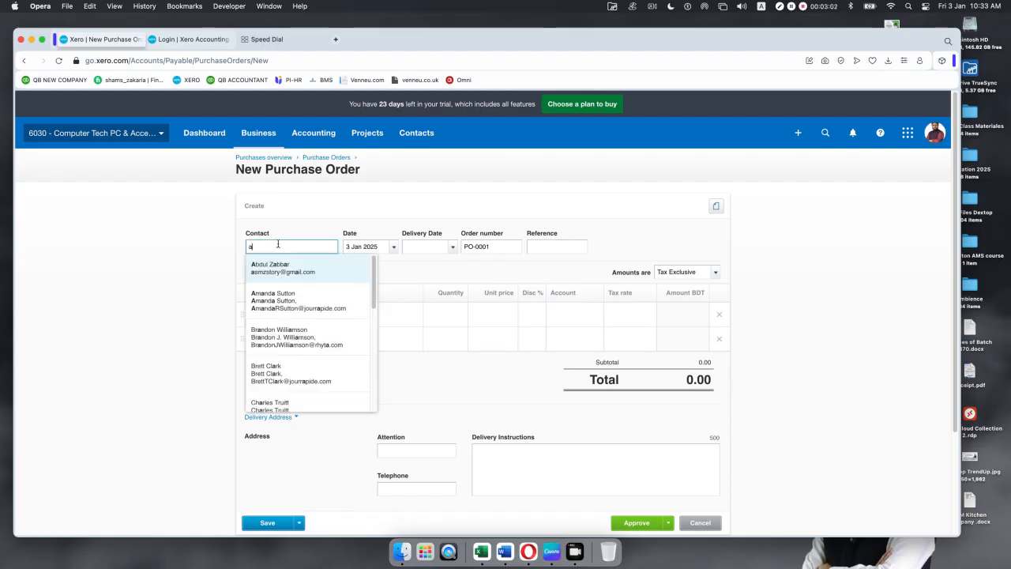
click(267, 370)
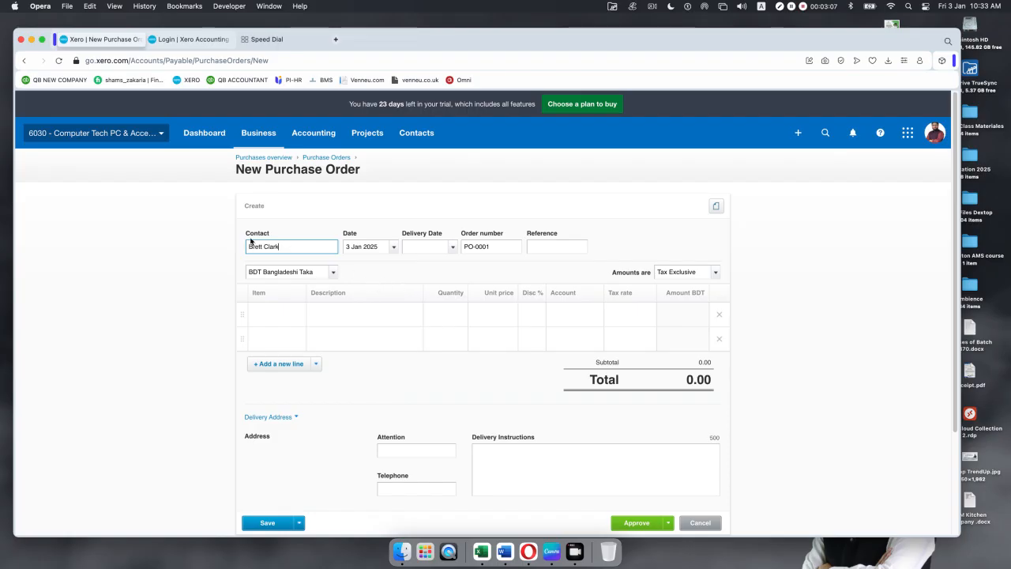
Step: Set the order date to 1 Dec 2024
click(395, 247)
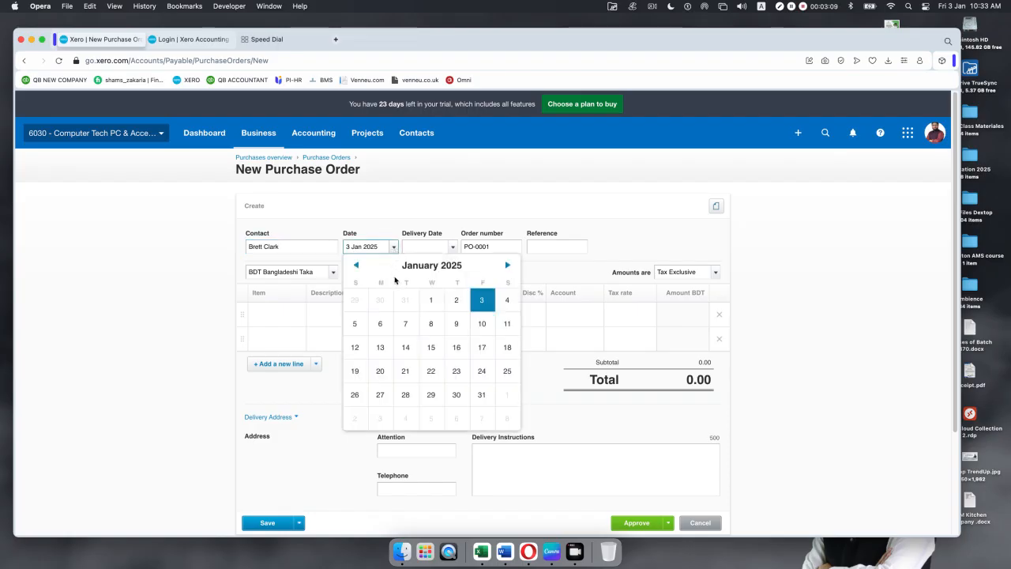
click(356, 266)
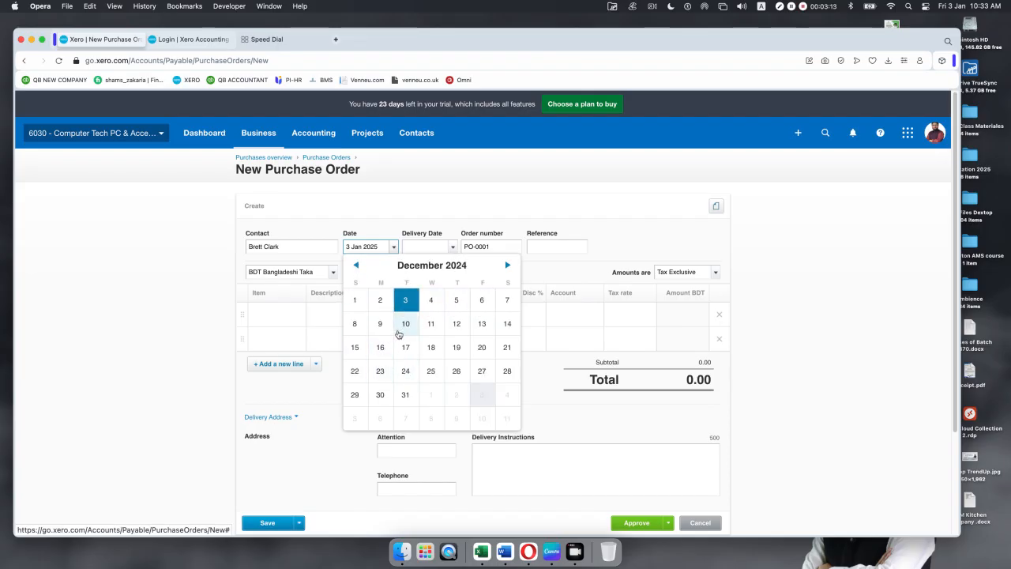
click(354, 300)
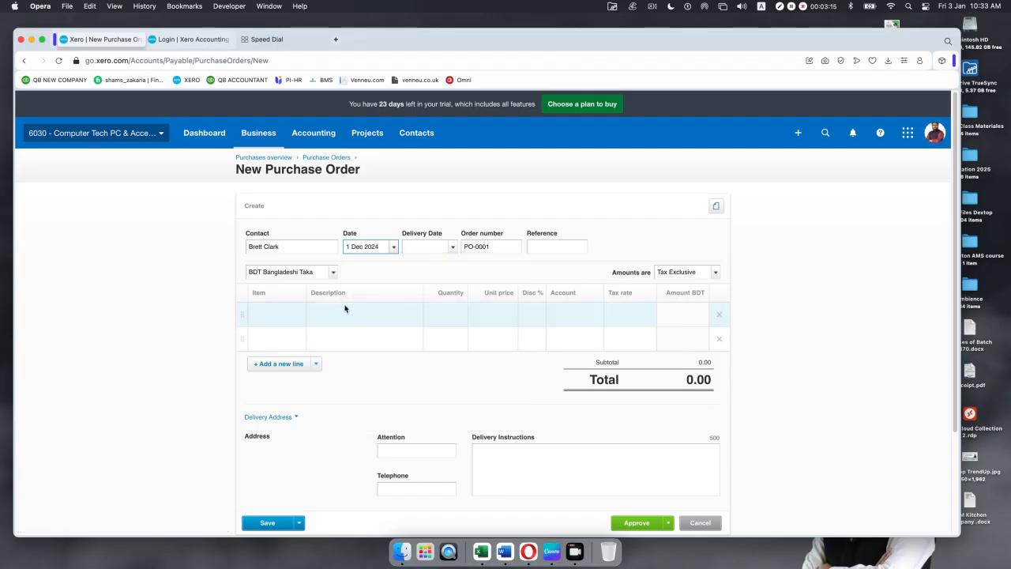
click(453, 248)
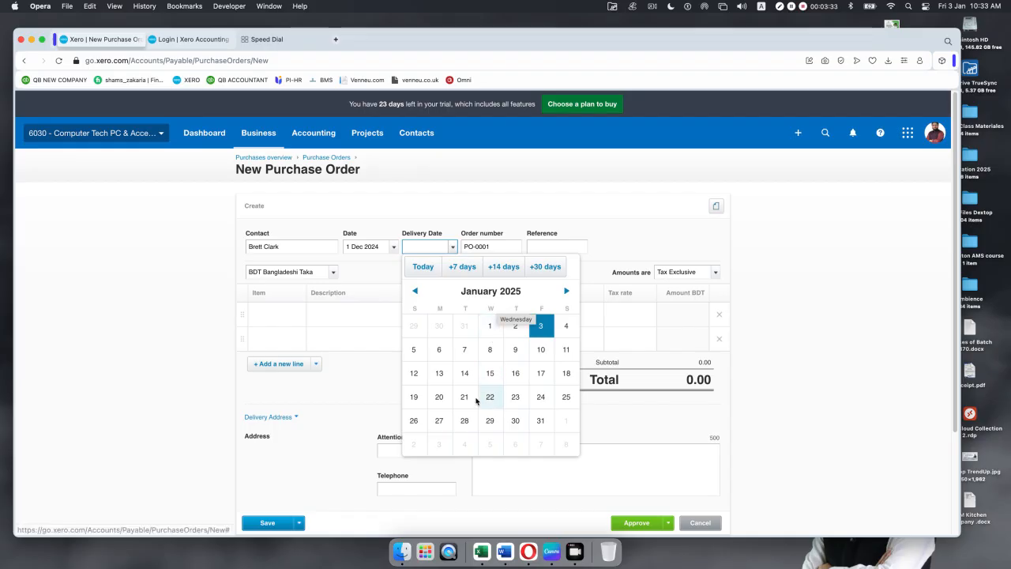
Step: Set the delivery date to 30 Jan 2025 and the reference to PO-BH543
click(516, 420)
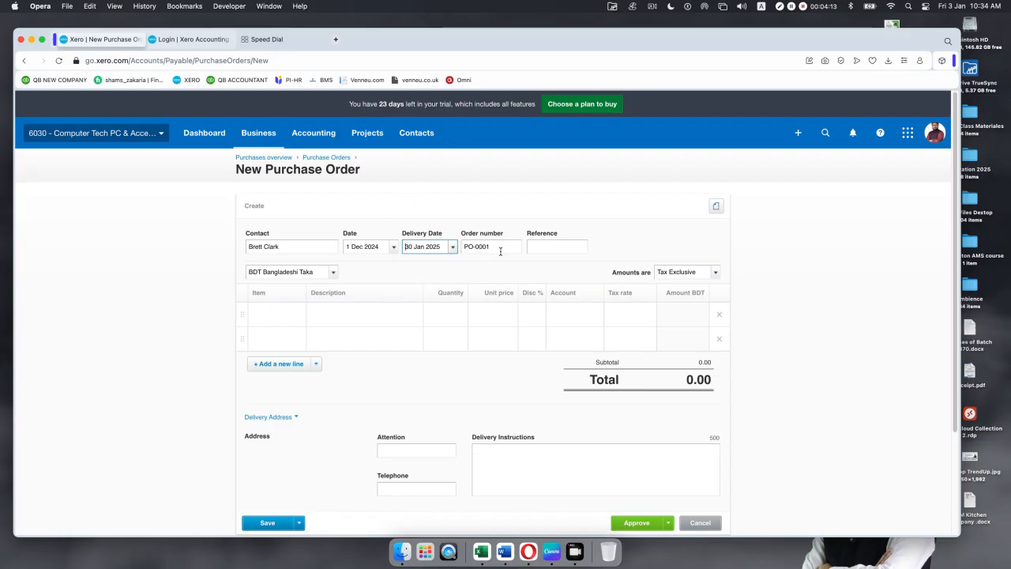
click(545, 247)
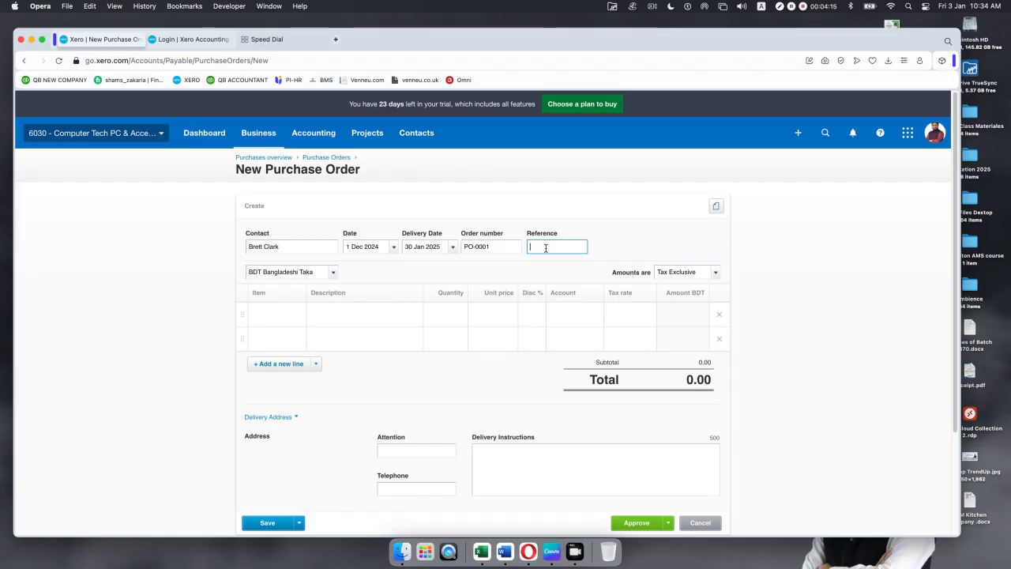
text(PO)
text(BH543)
click(281, 312)
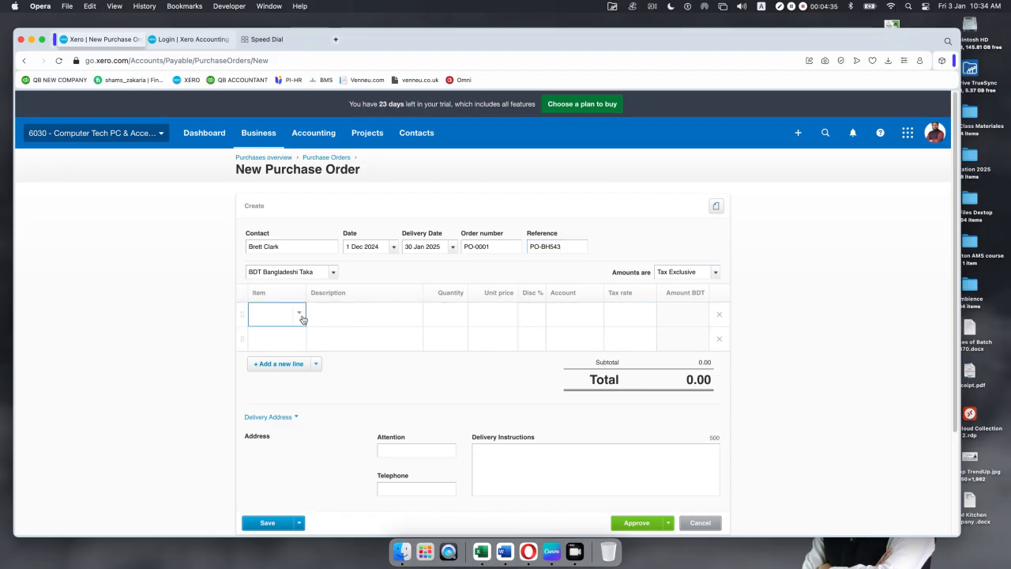
Step: Add items 1001 HP EliteDesk 800G1 and 1003 HP ProDesk 600 G3 as order lines
click(301, 314)
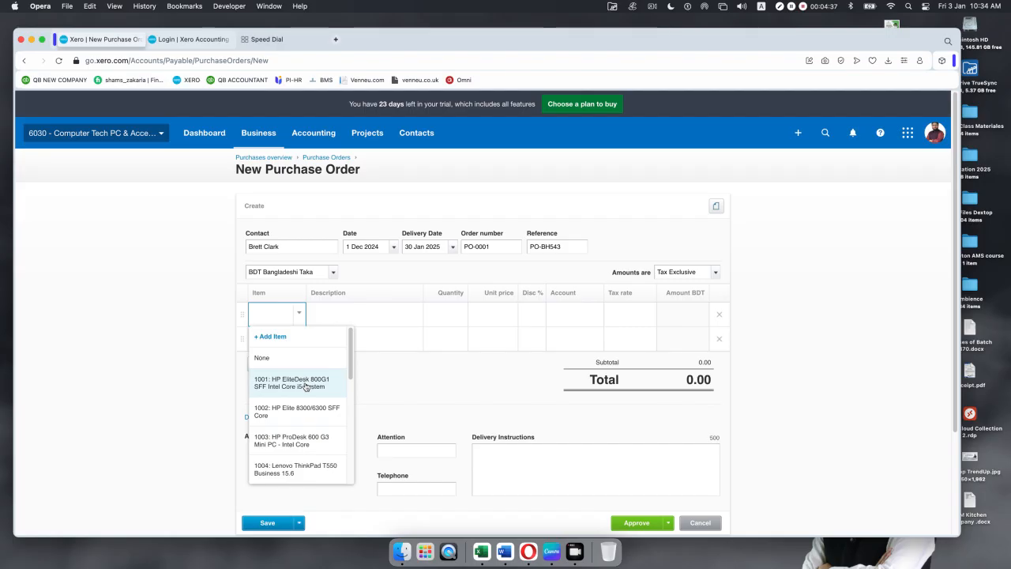
click(295, 383)
click(286, 359)
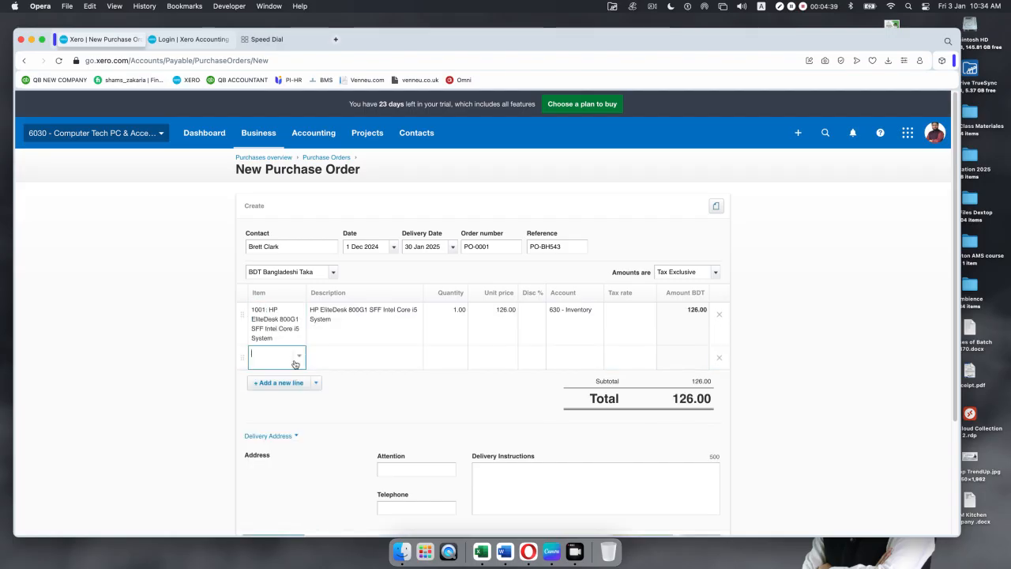
click(299, 360)
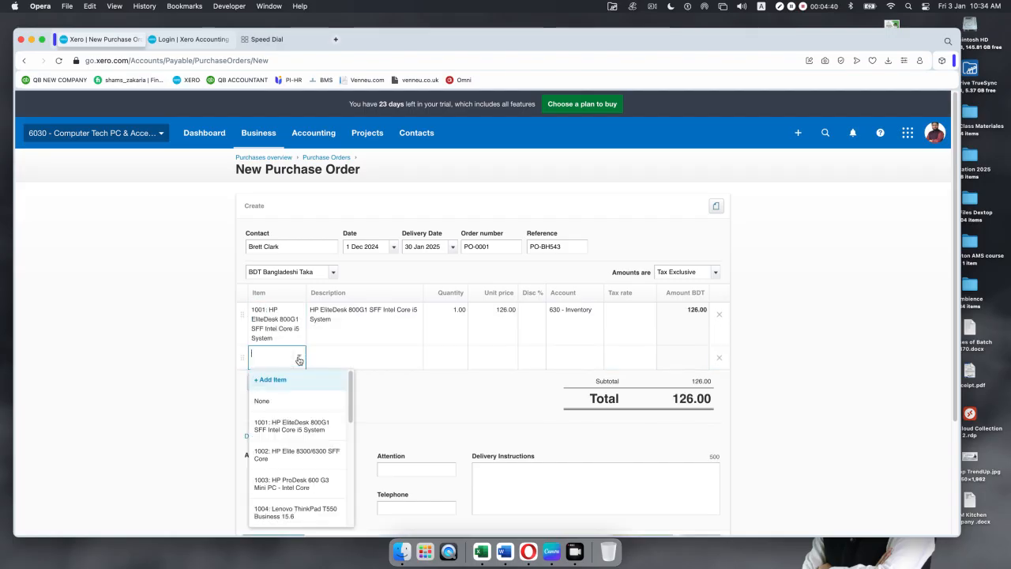
click(283, 482)
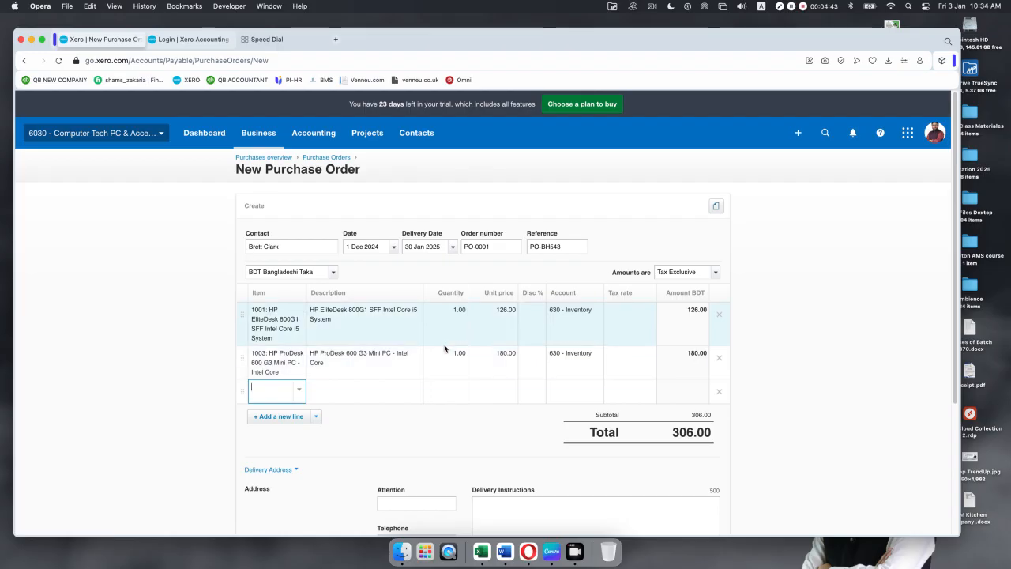
Step: Set quantity 5 on the first line and 8 on the second
click(451, 311)
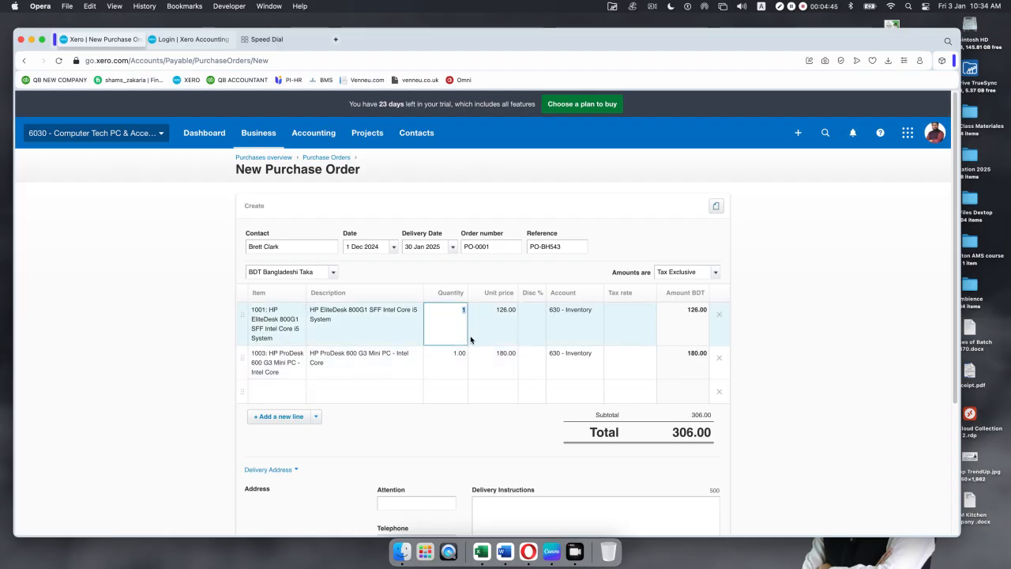
text(5)
click(460, 353)
text(8)
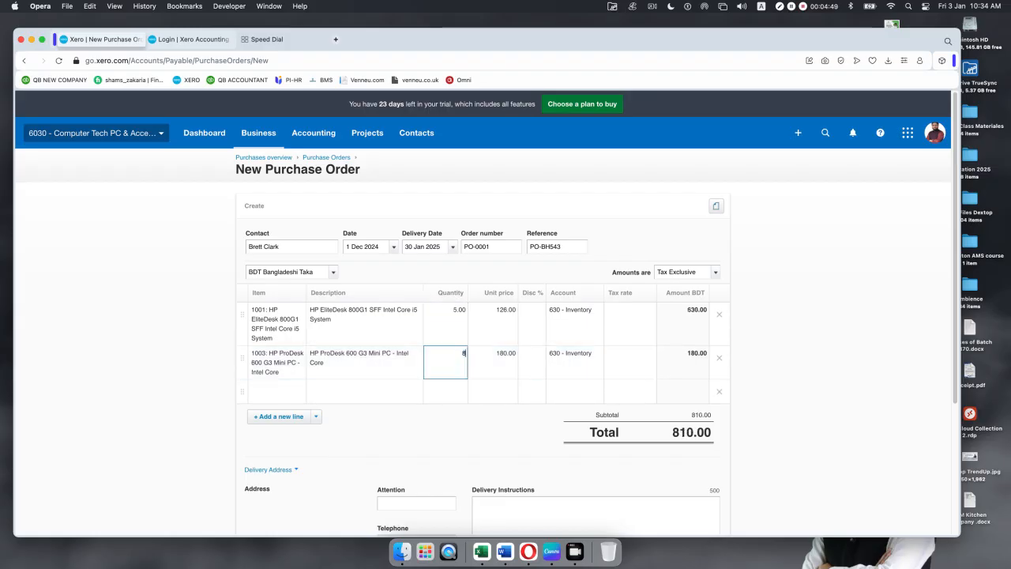
click(438, 452)
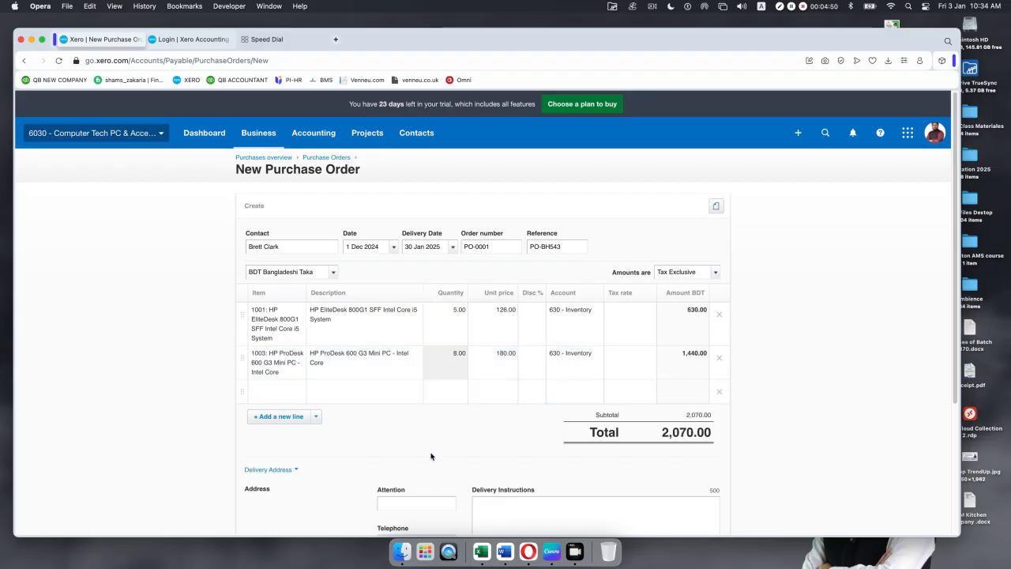
Step: Give the first line a 2% discount and the second 1%, totalling 2,043.00
click(534, 314)
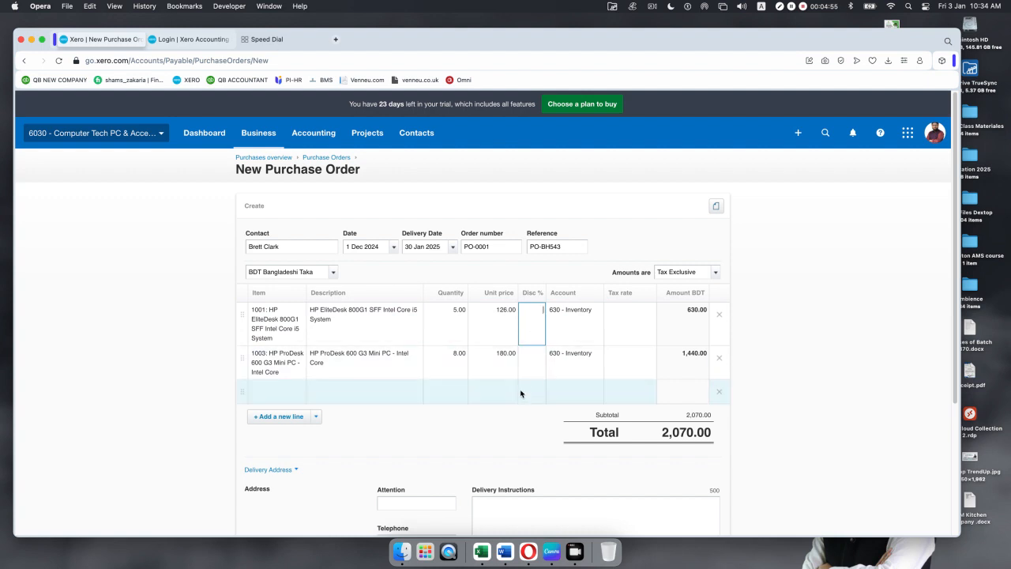
text(50)
click(593, 266)
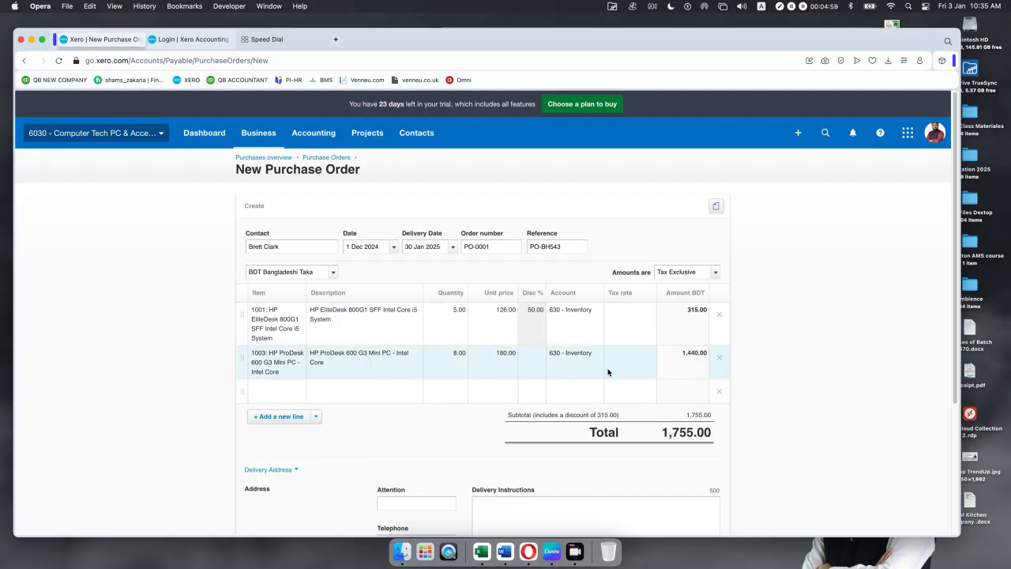
click(542, 314)
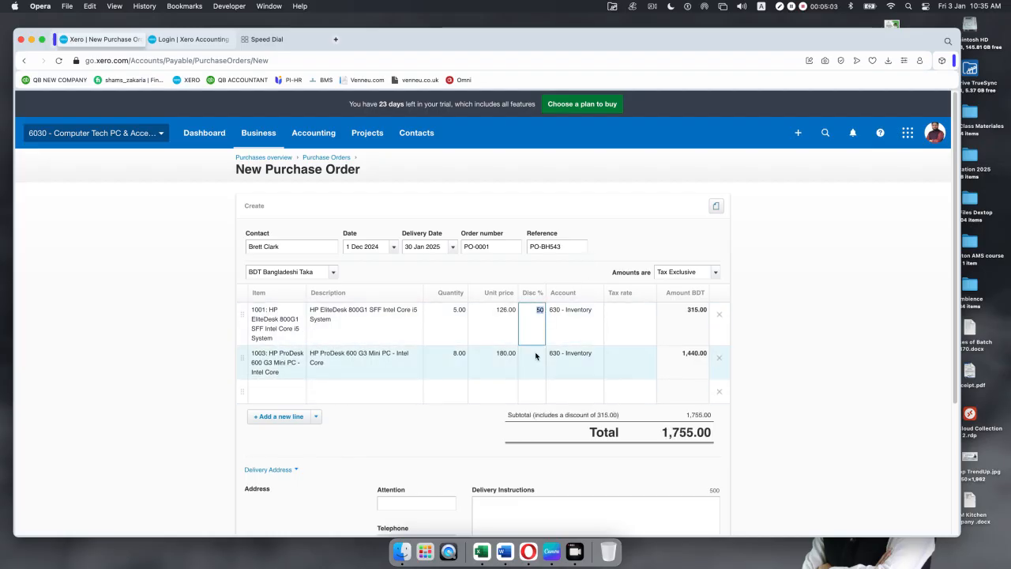
key(BackSpace)
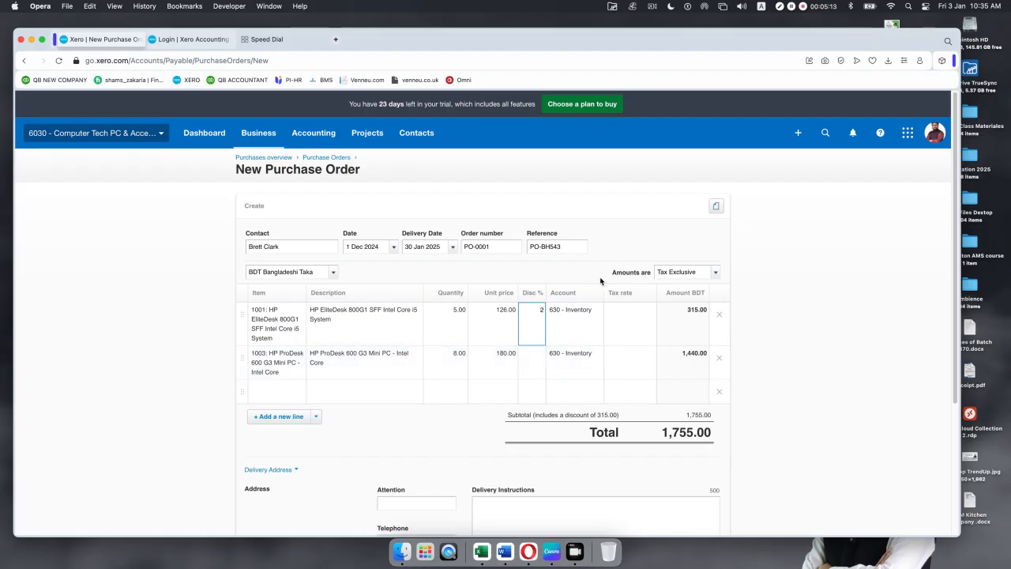
click(641, 253)
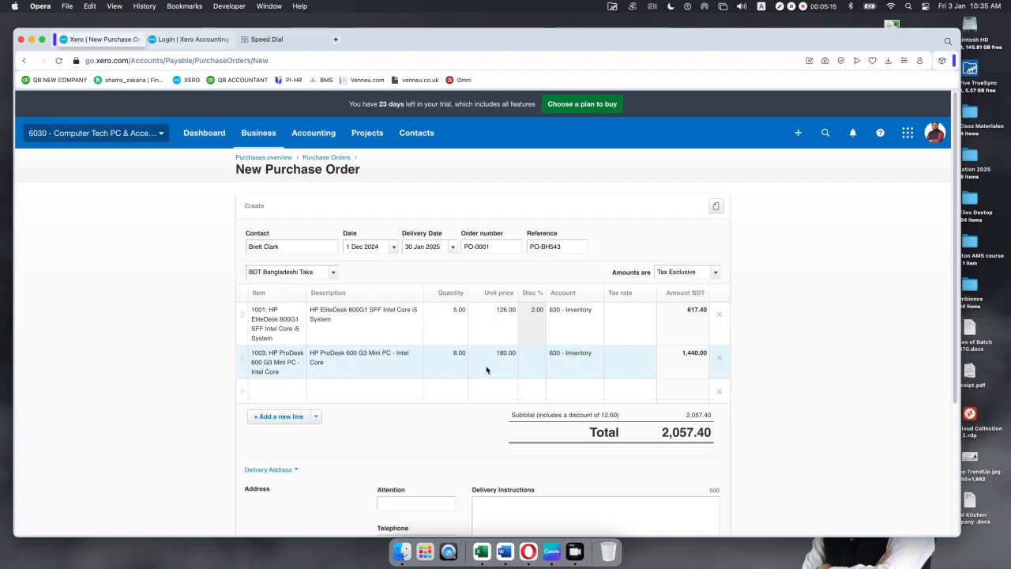
click(535, 356)
text(1)
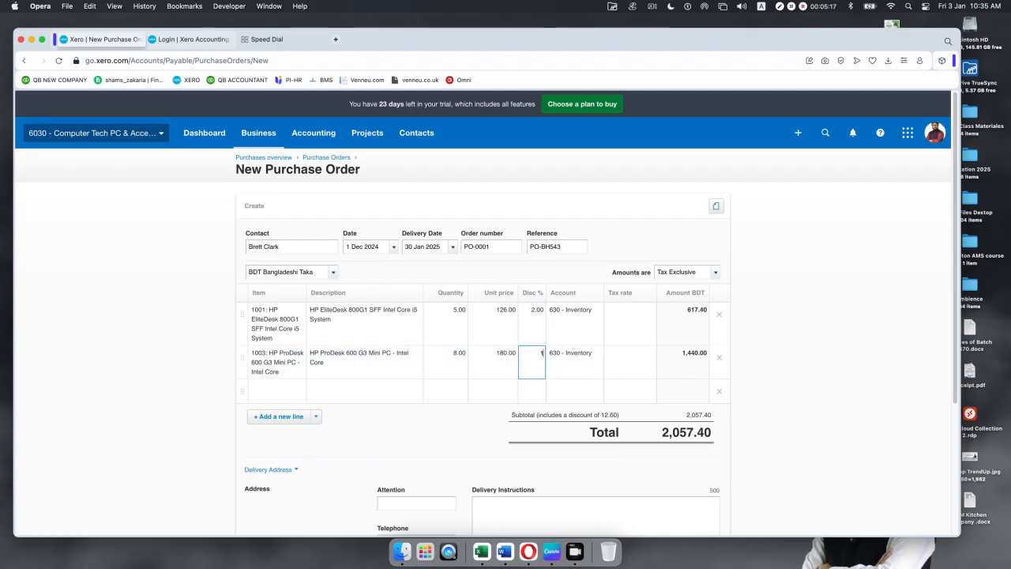
click(617, 243)
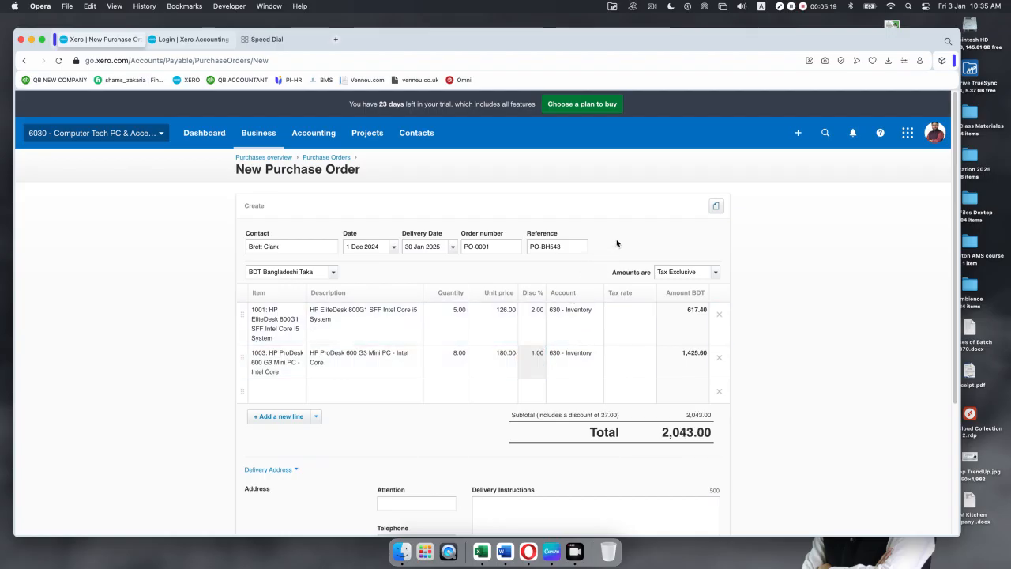
Step: Apply Purchase Tax 5% to both lines, bringing the total to 2,145.15
click(638, 325)
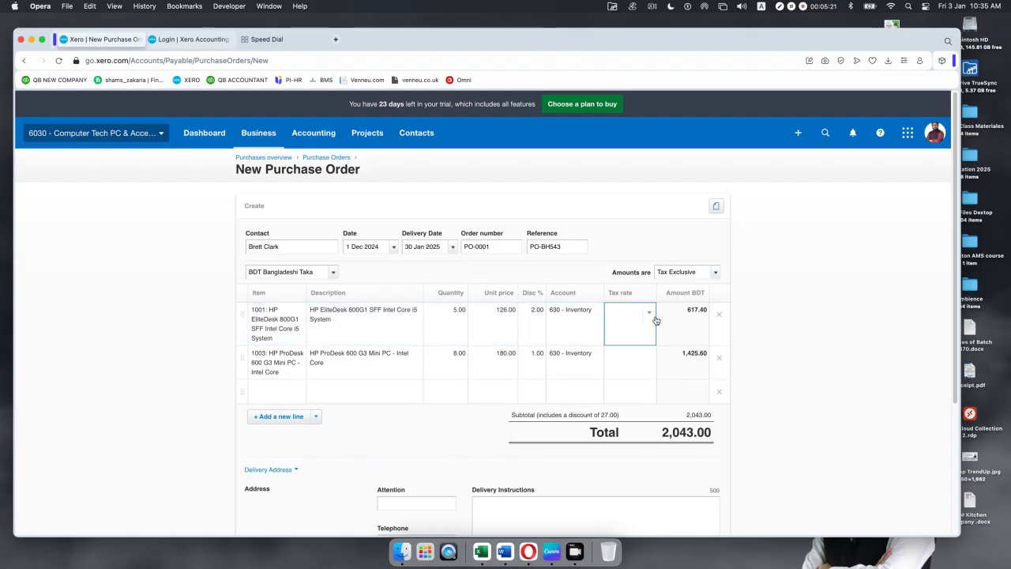
click(649, 315)
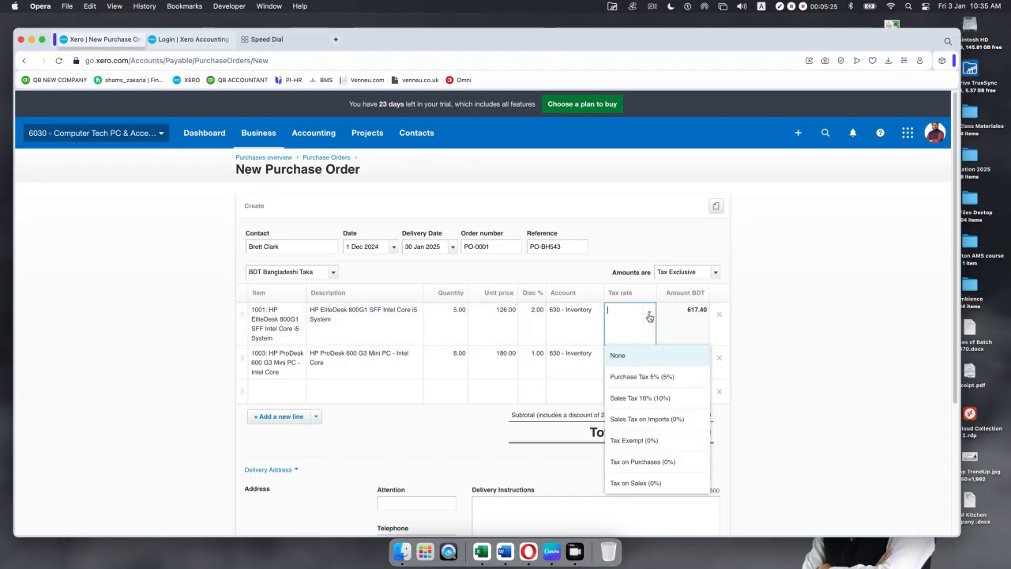
click(652, 379)
click(646, 370)
click(651, 359)
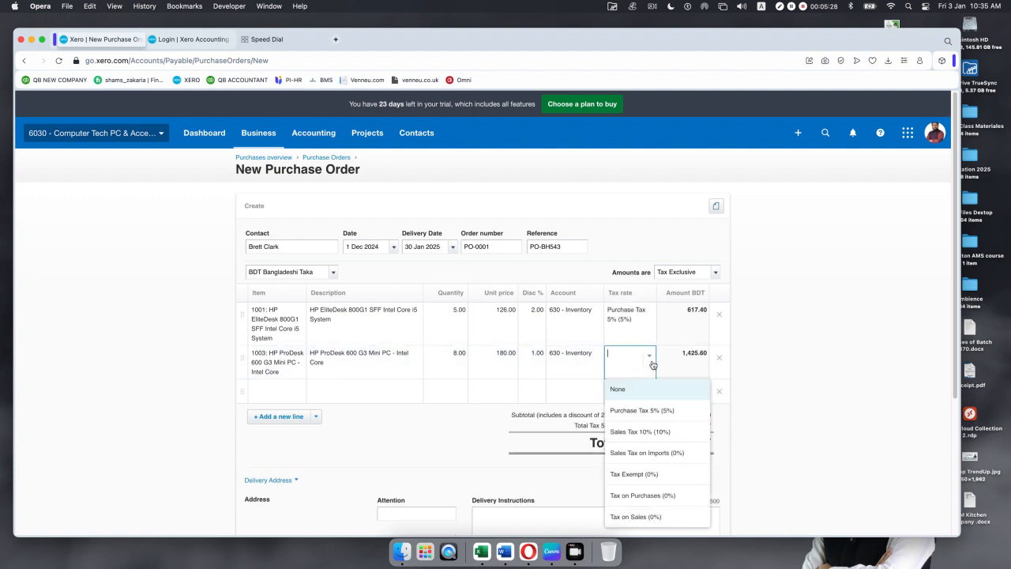
click(643, 410)
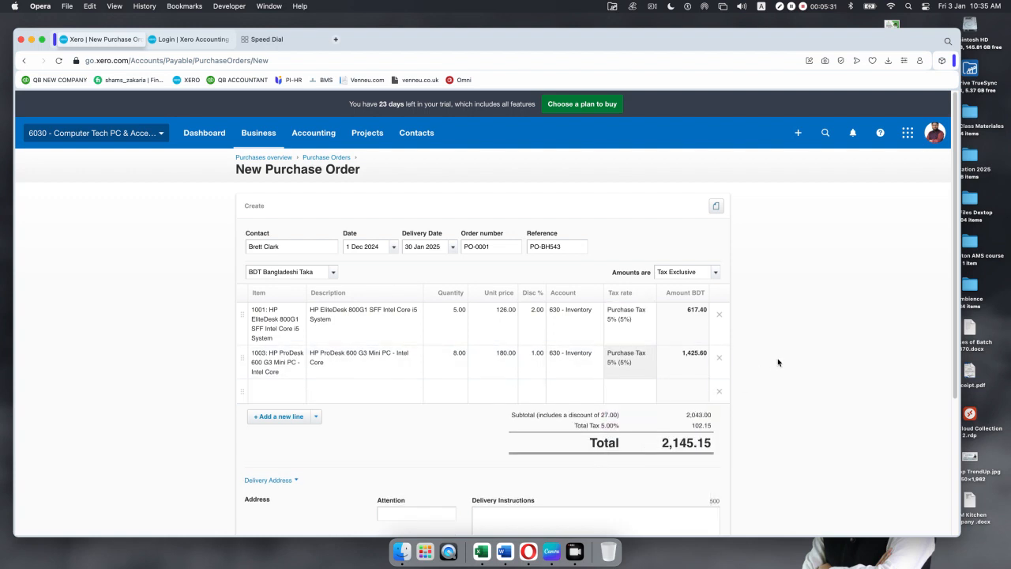
scroll(728, 373, down, 5)
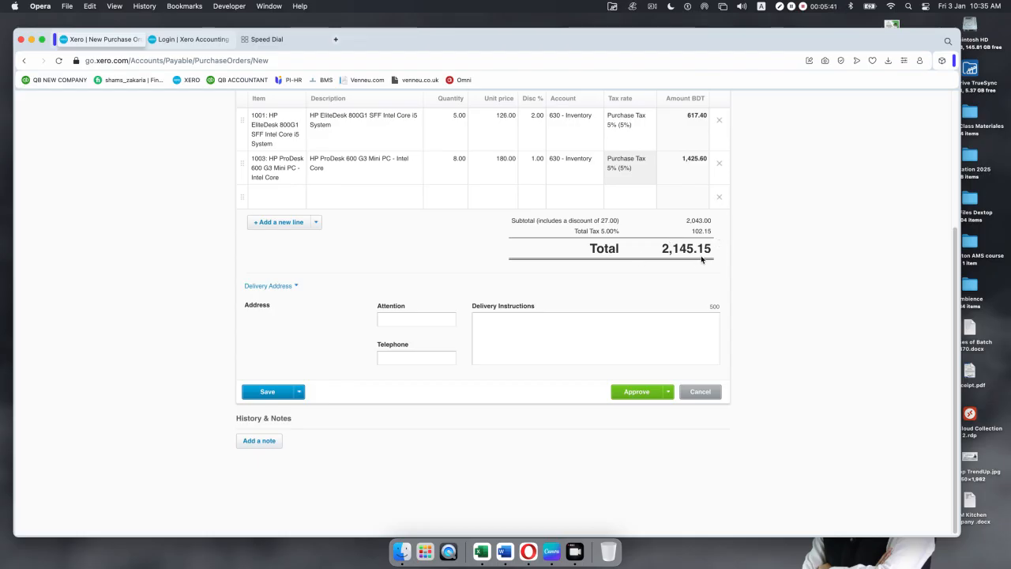
Step: Save PO-0001 as a draft, reopen it from the Draft tab, and approve it
click(265, 393)
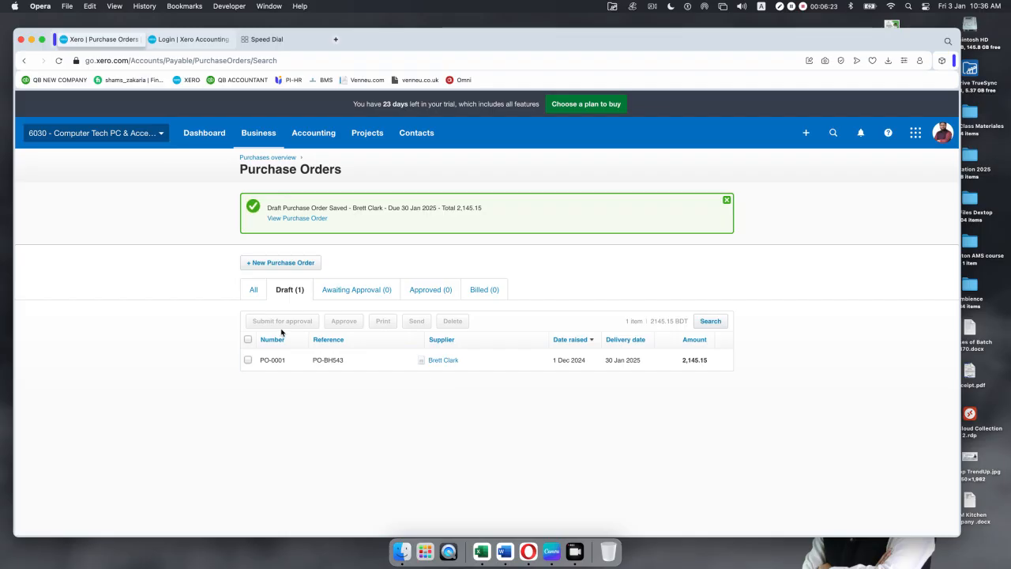
click(384, 362)
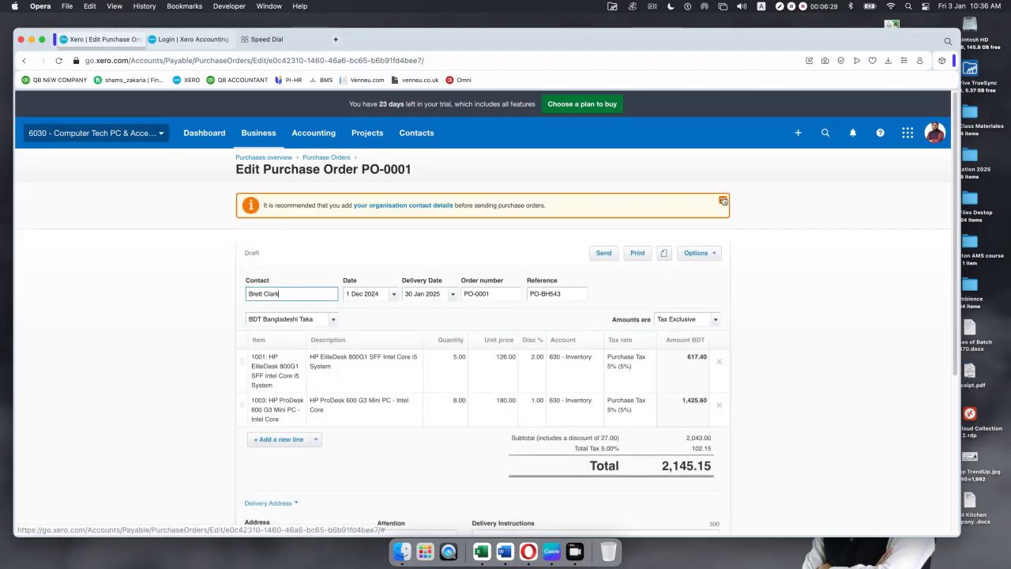
click(724, 200)
scroll(593, 350, down, 3)
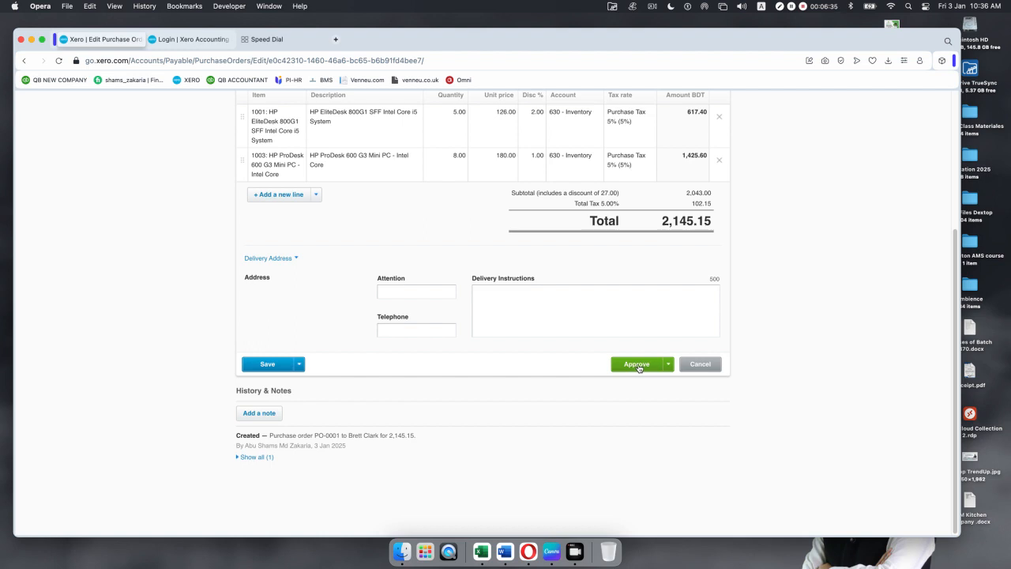
click(636, 364)
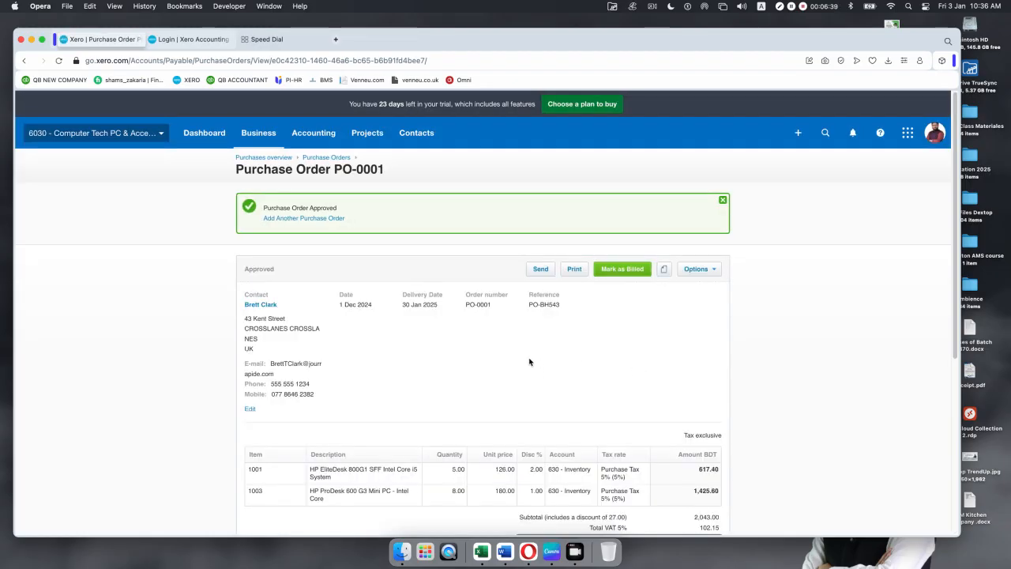
Step: Scroll through approved PO-0001 to check the approval entry in History & Notes
scroll(529, 357, down, 5)
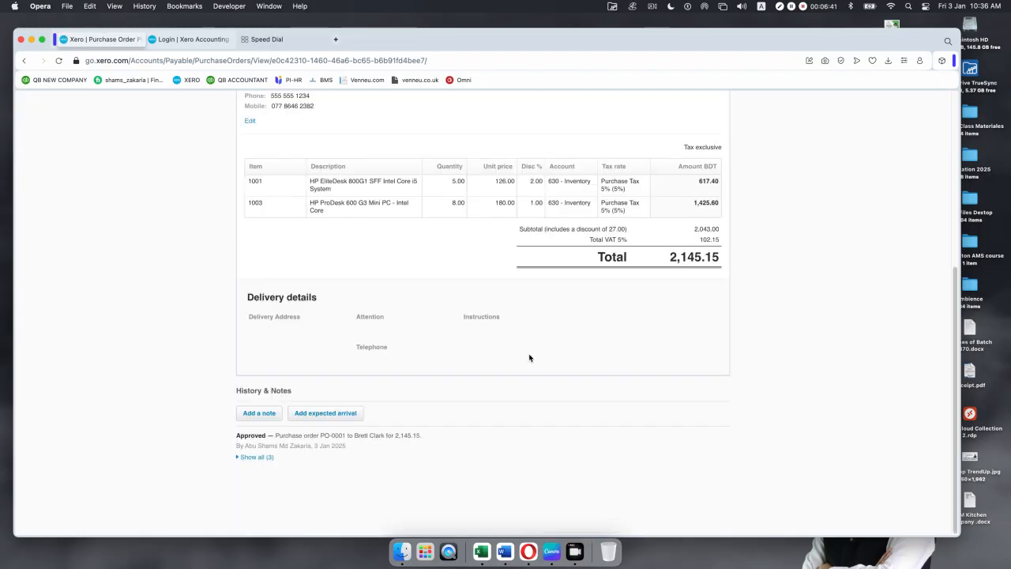
scroll(529, 357, up, 5)
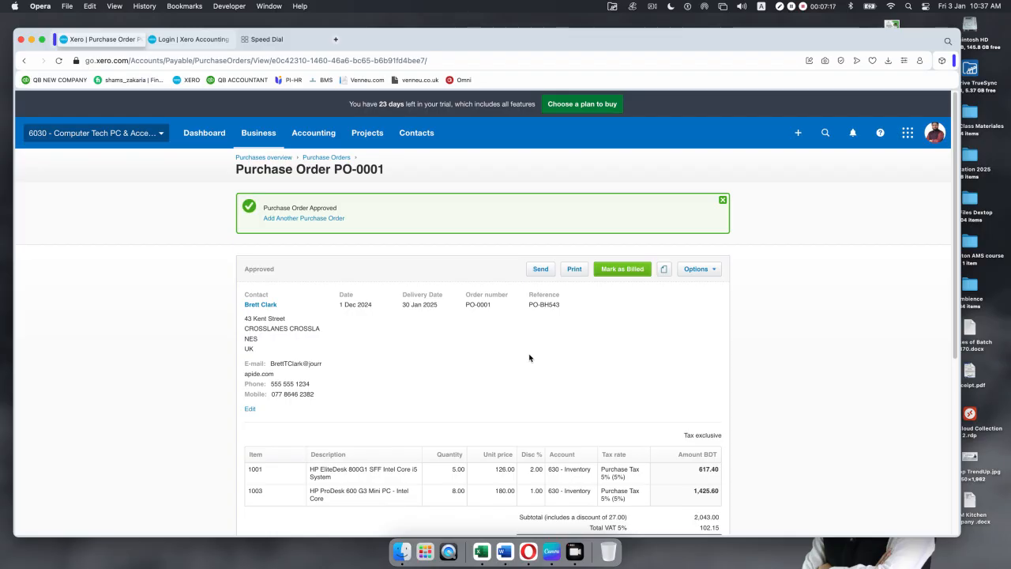
scroll(529, 357, down, 5)
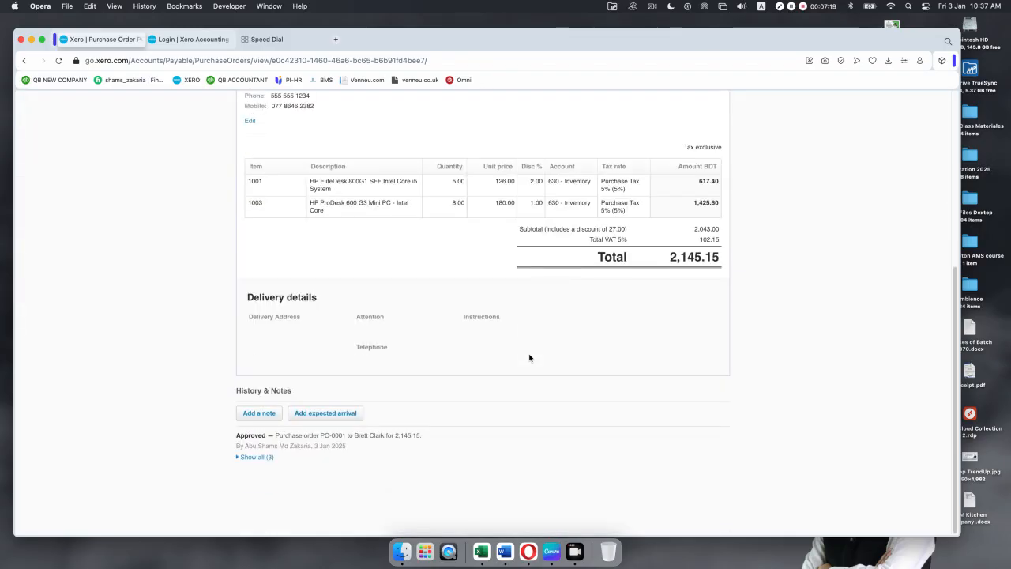
scroll(530, 357, up, 5)
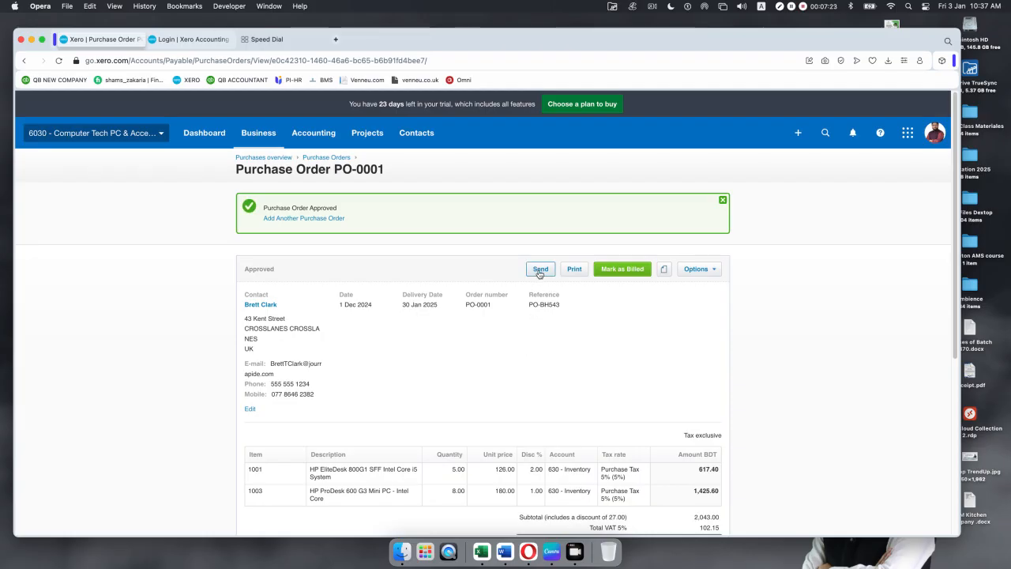
Step: Email PO-0001 to a replacement recipient address and dismiss both confirmation banners
click(539, 273)
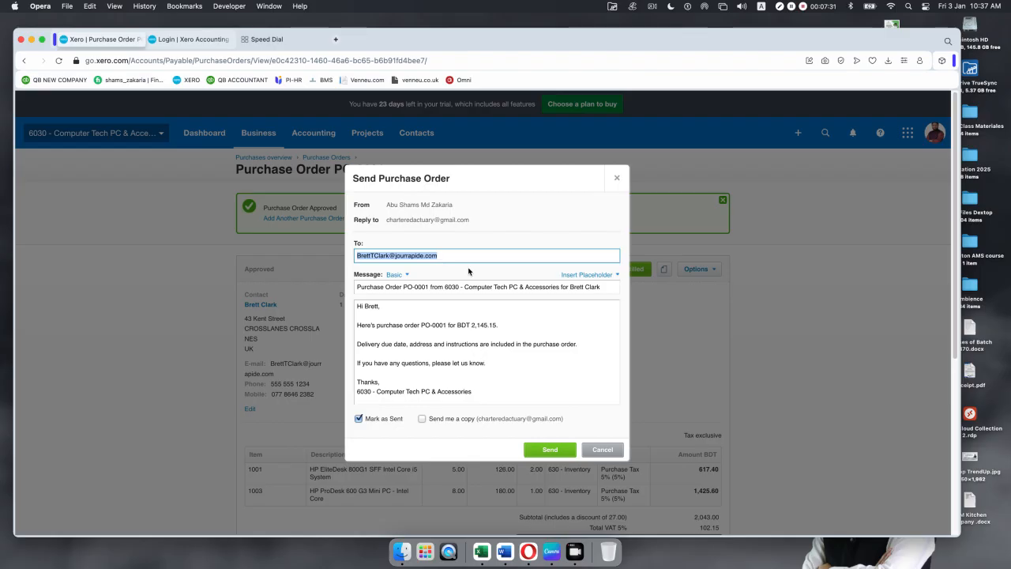
key(BackSpace)
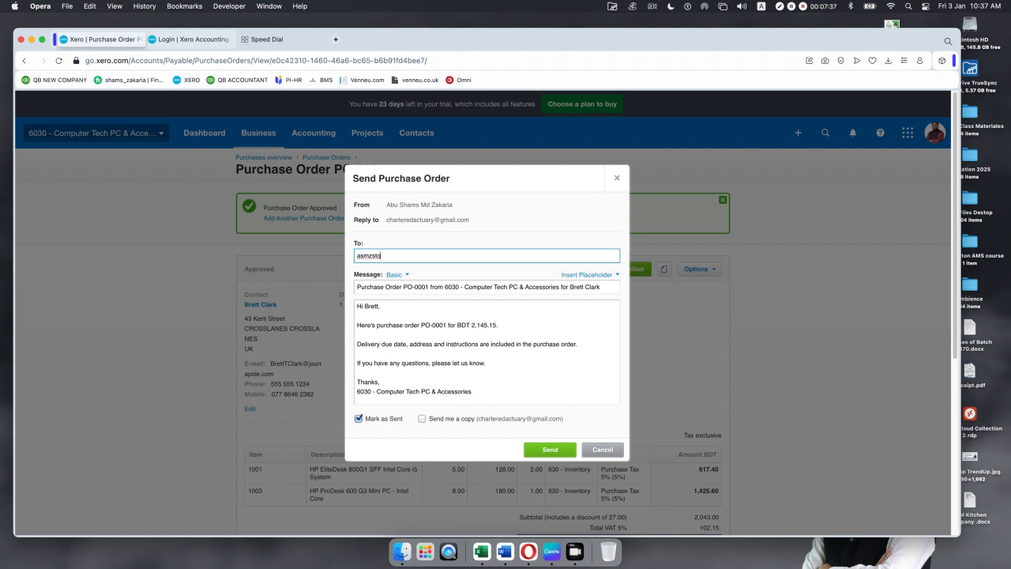
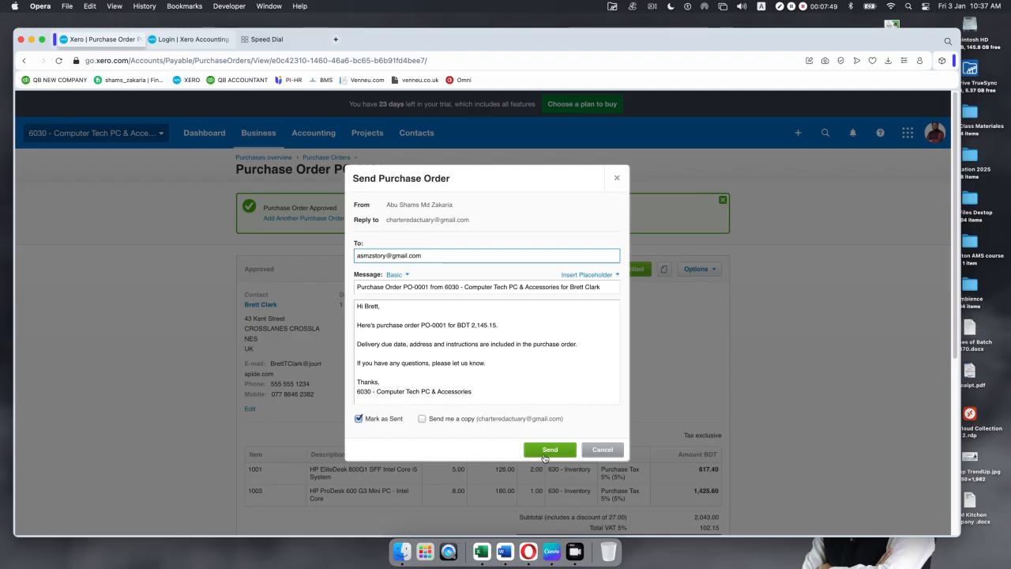
scroll(412, 349, down, 2)
scroll(412, 348, down, 5)
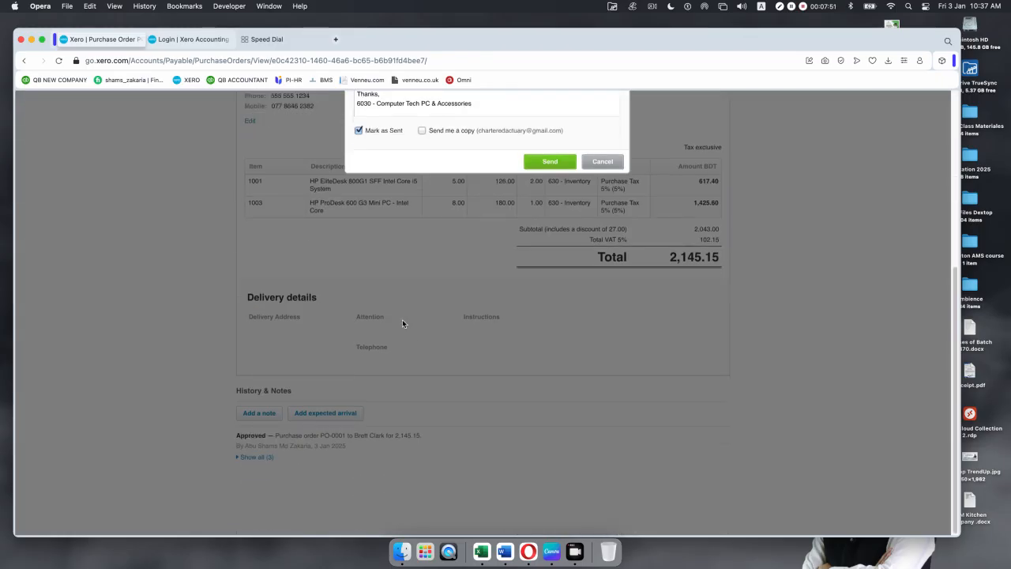
scroll(484, 187, up, 7)
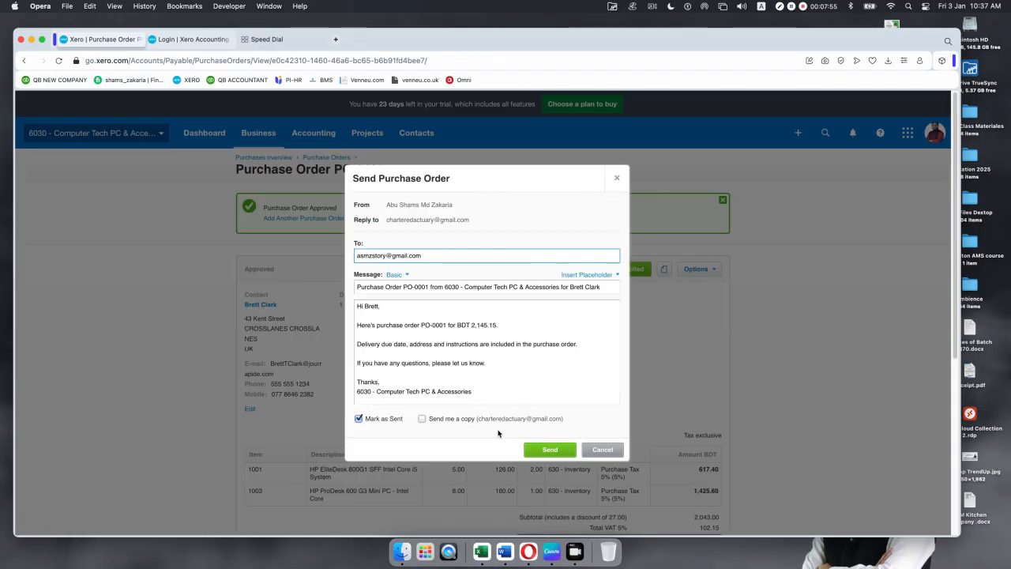
click(540, 451)
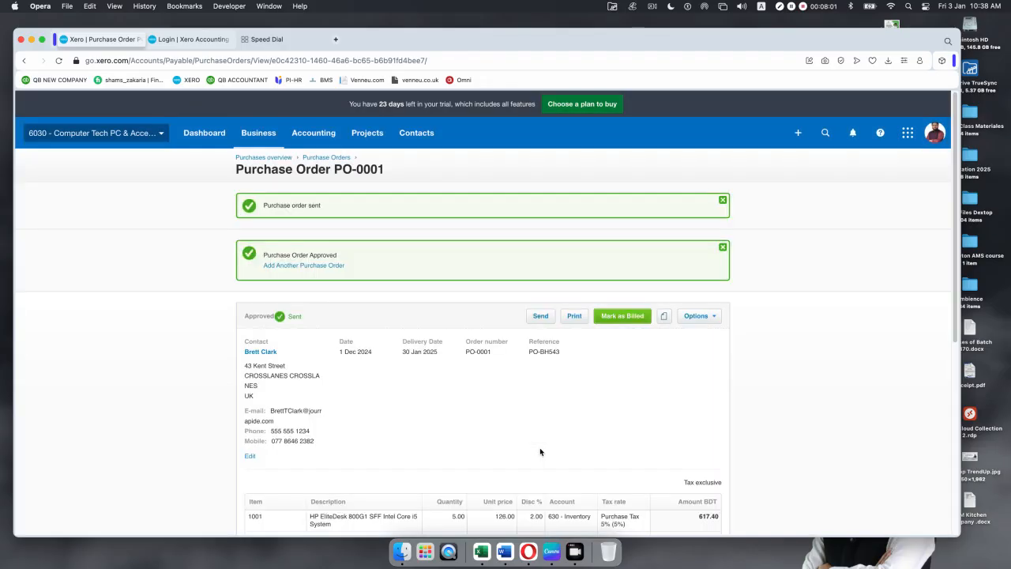
click(722, 248)
click(722, 201)
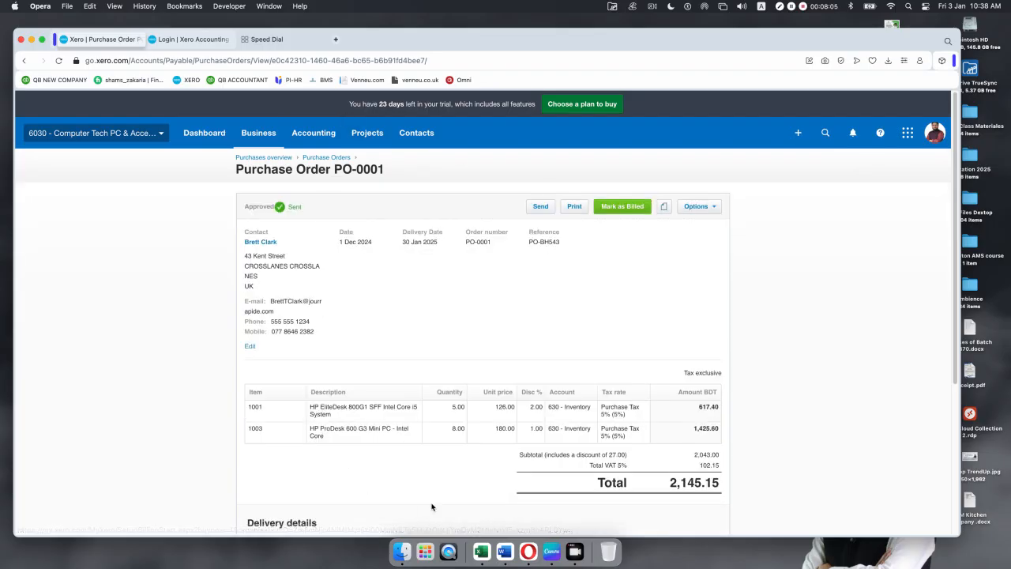
Step: Open Gmail in Safari and move and enlarge the browser window
click(422, 545)
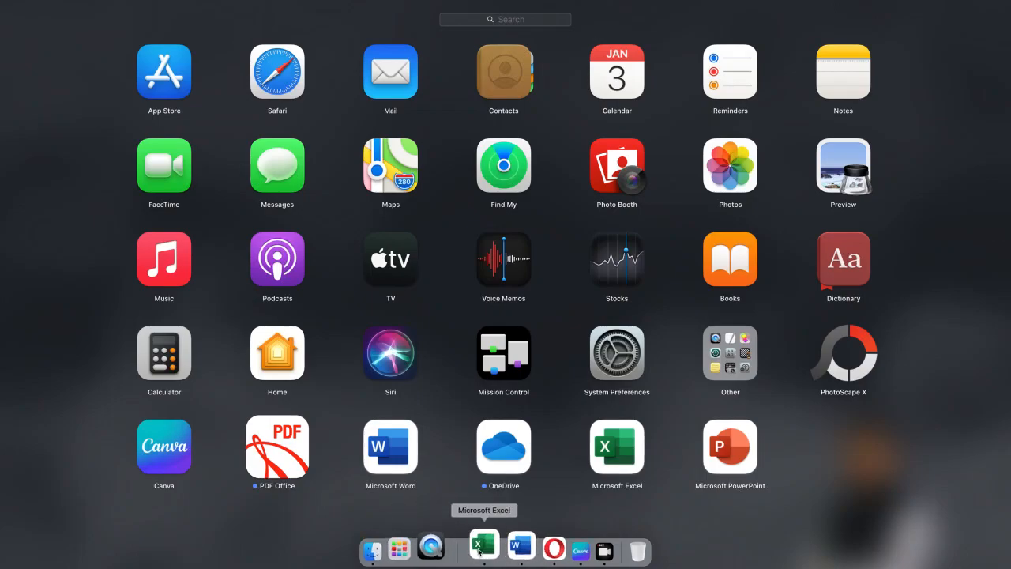
click(290, 71)
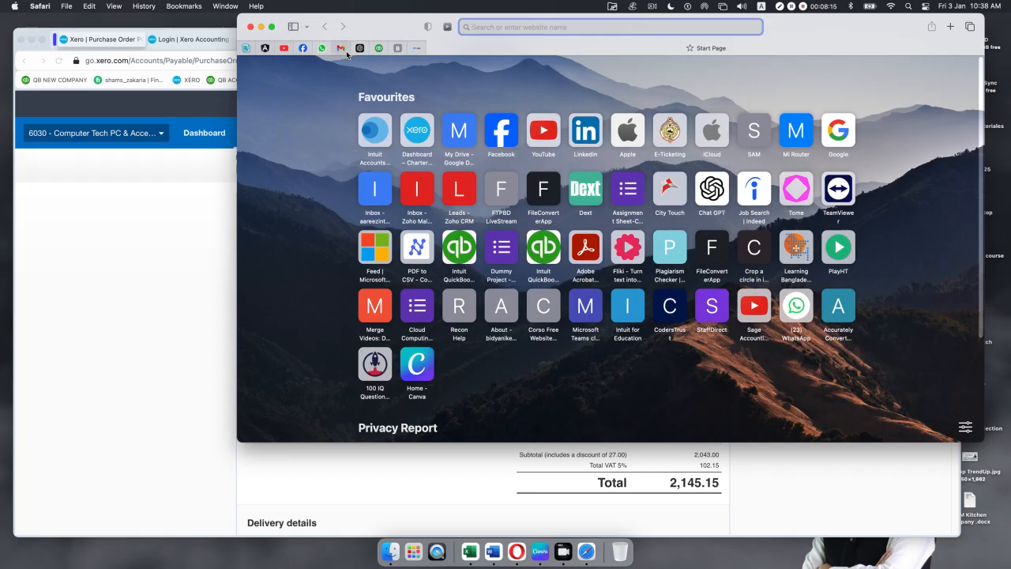
click(340, 47)
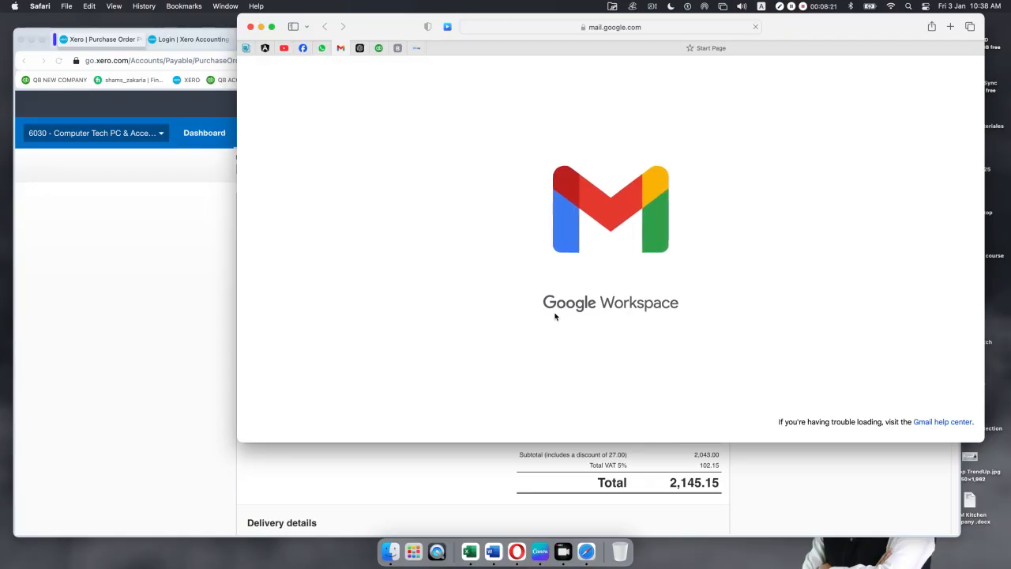
drag(826, 29, 656, 27)
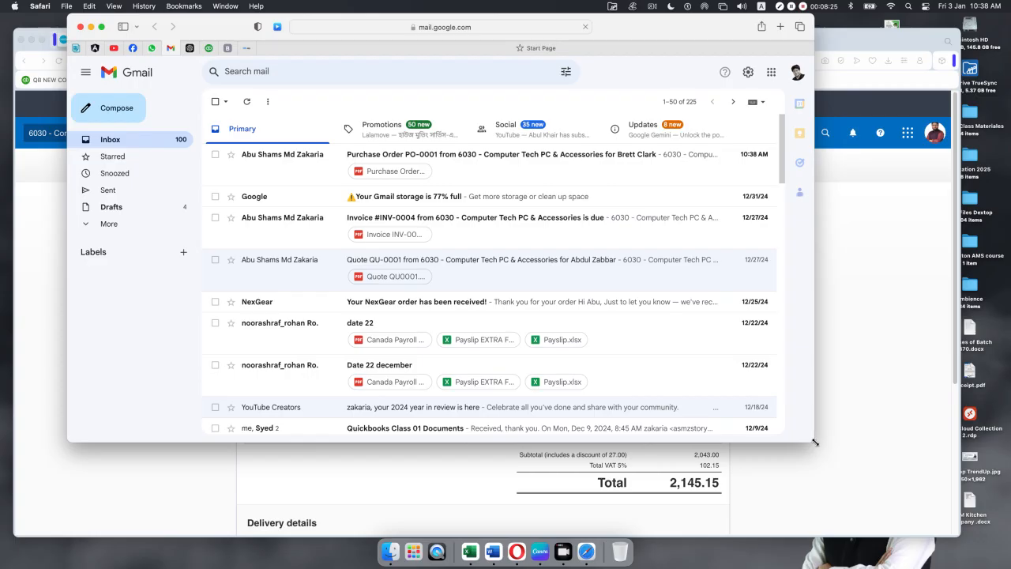
drag(848, 452, 974, 495)
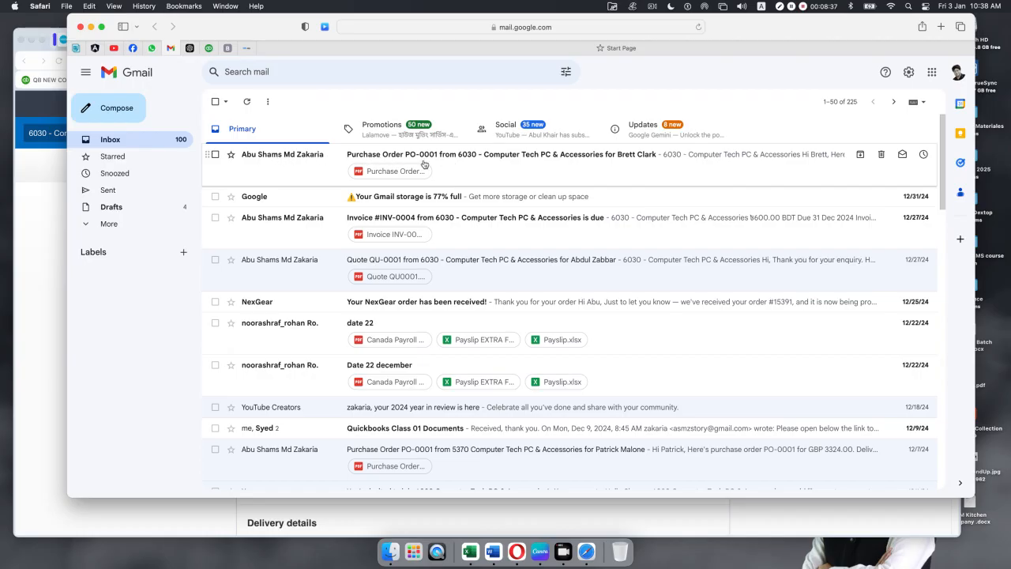
Step: Read the Purchase Order PO-0001 email and preview its attached PDF
click(448, 160)
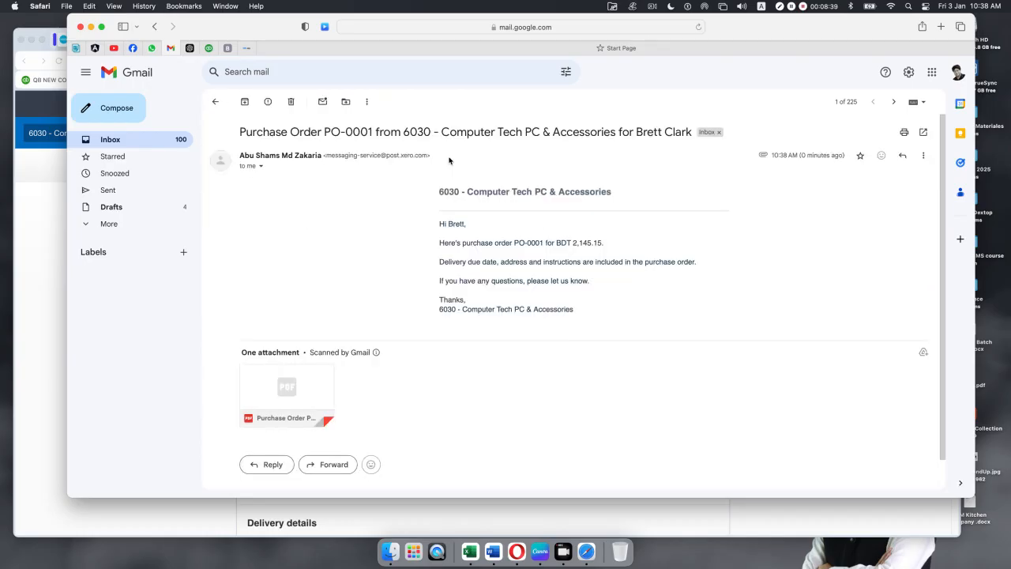
click(284, 385)
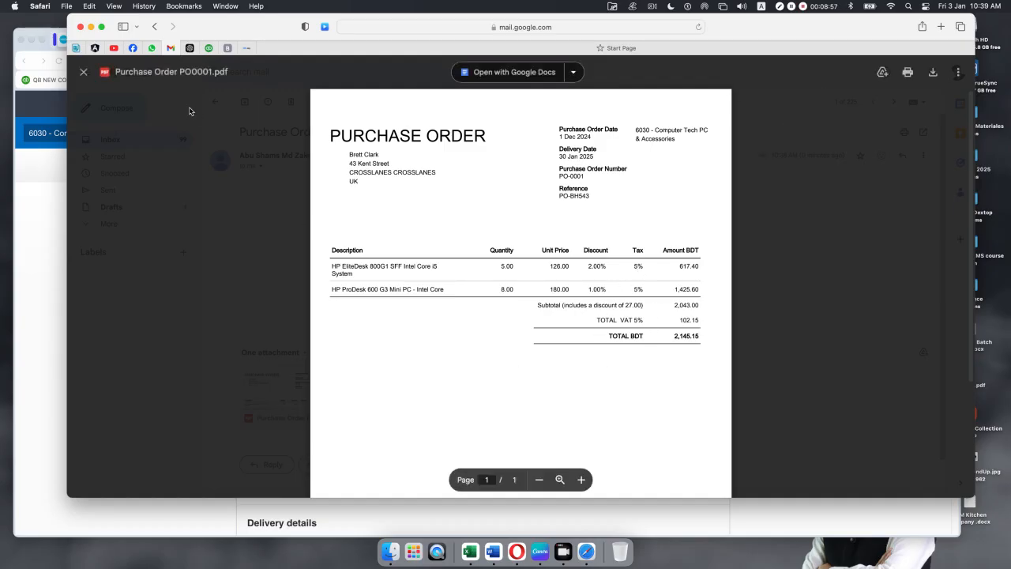
click(83, 72)
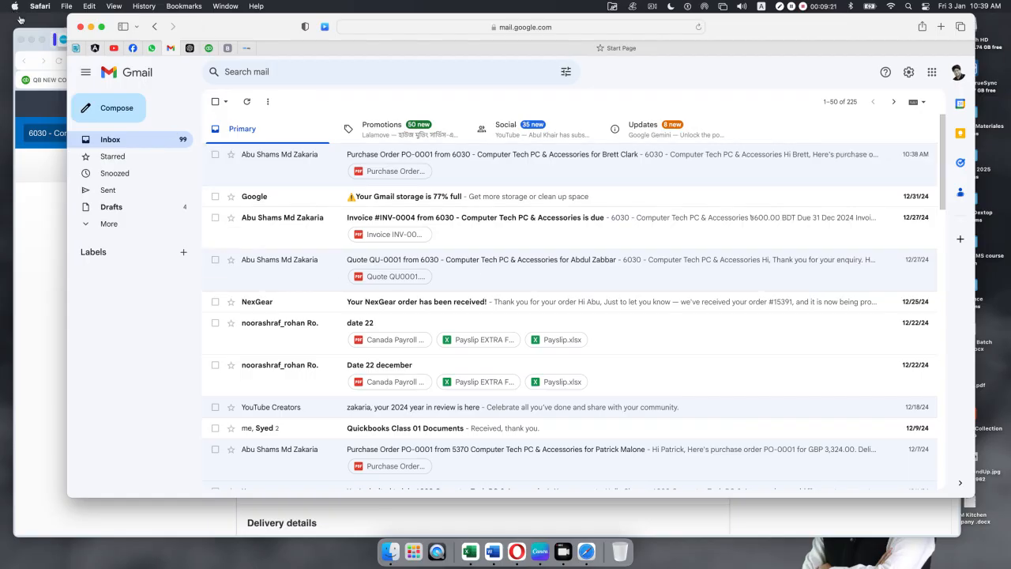
Step: Minimize Safari and view all purchase orders from Xero's Purchases overview
click(91, 26)
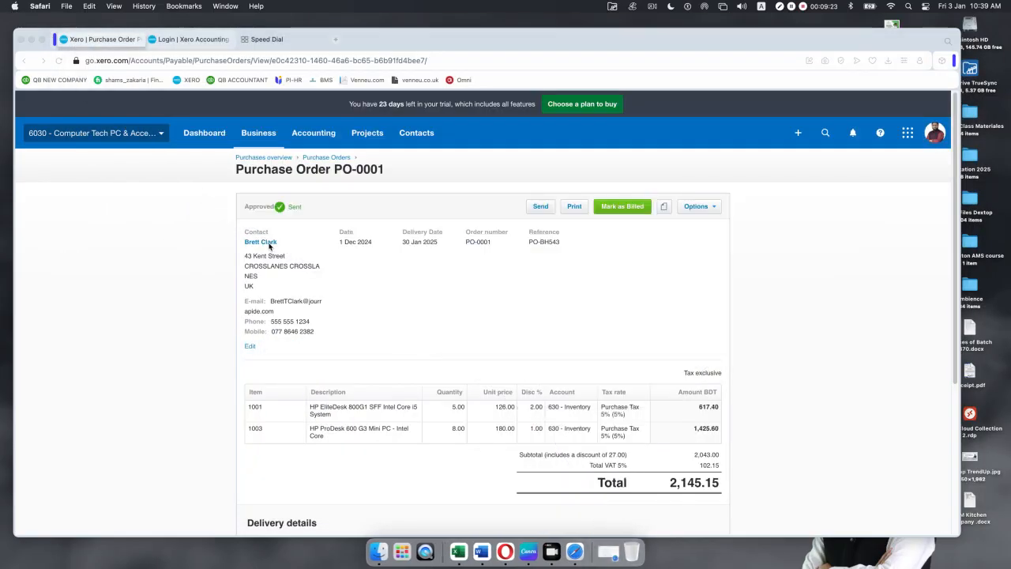
scroll(396, 221, down, 5)
scroll(396, 214, up, 5)
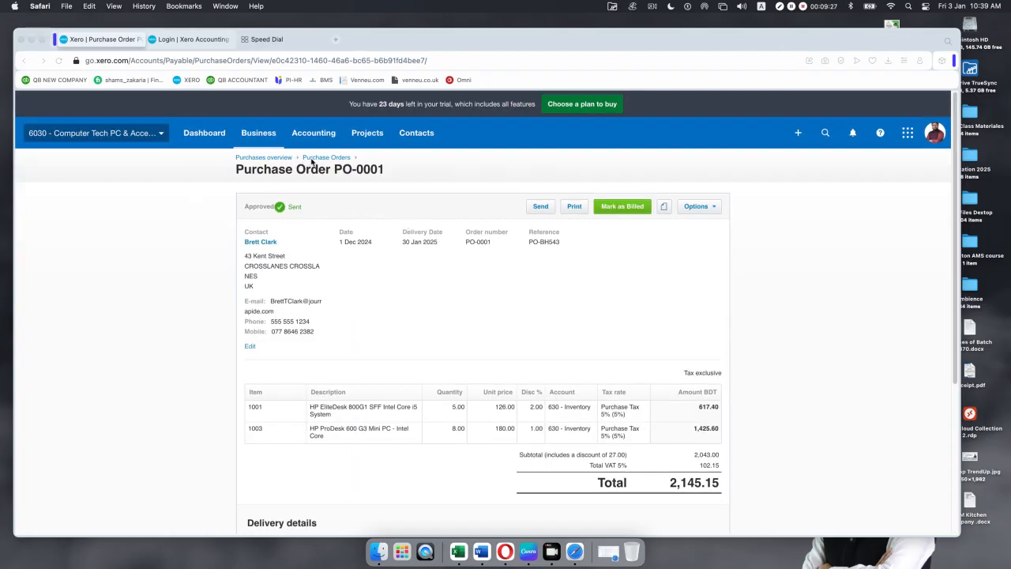
click(275, 159)
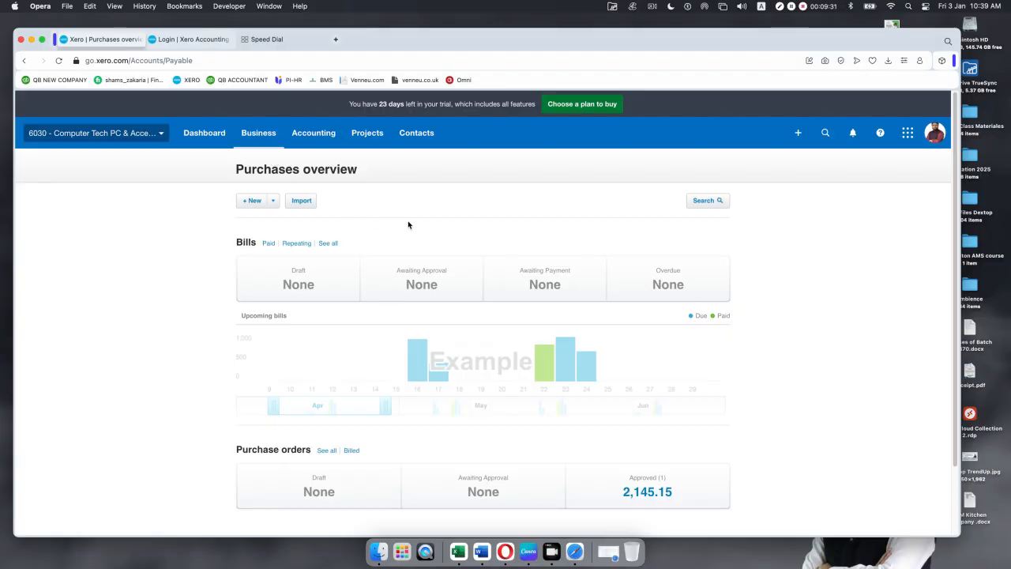
scroll(316, 189, down, 2)
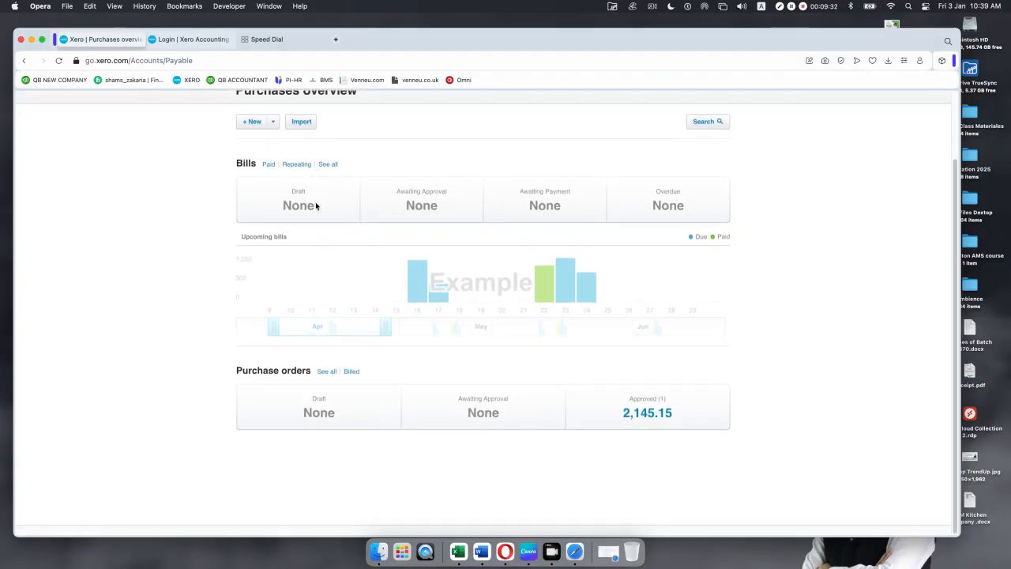
click(328, 374)
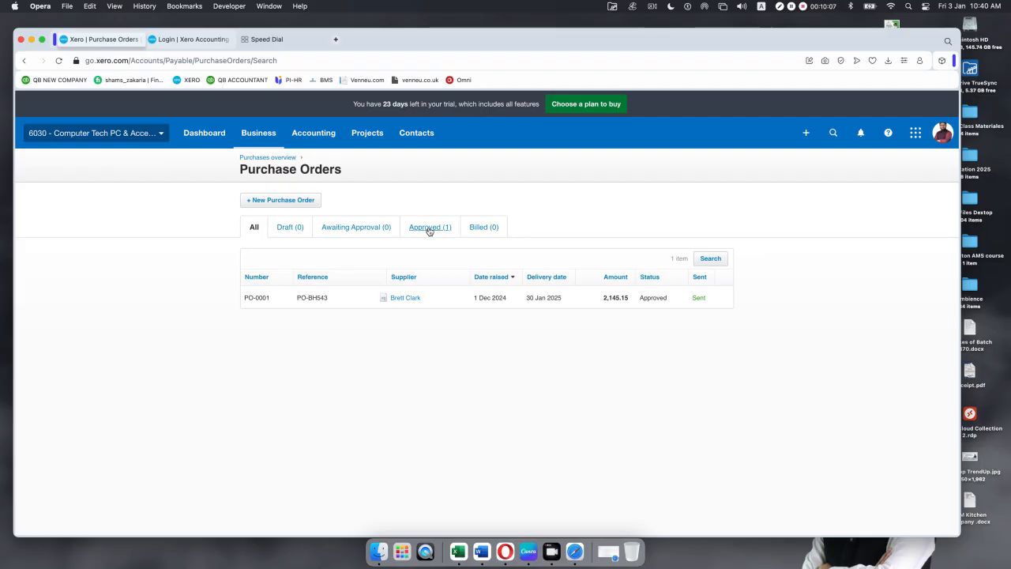
Step: Open purchase order PO-0001 (Approved, 2,145.15) and show its Options actions menu
click(444, 301)
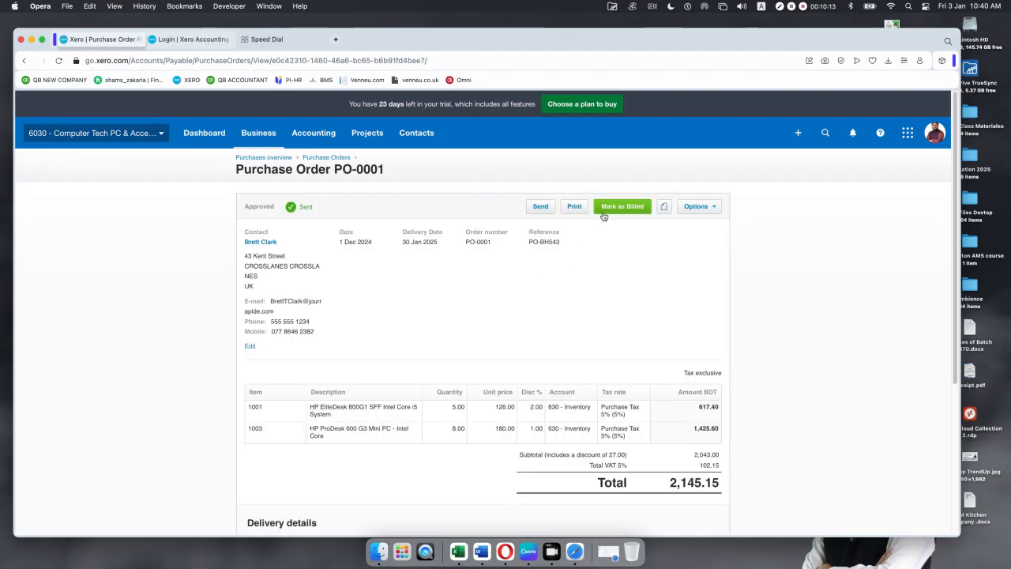
scroll(429, 360, down, 5)
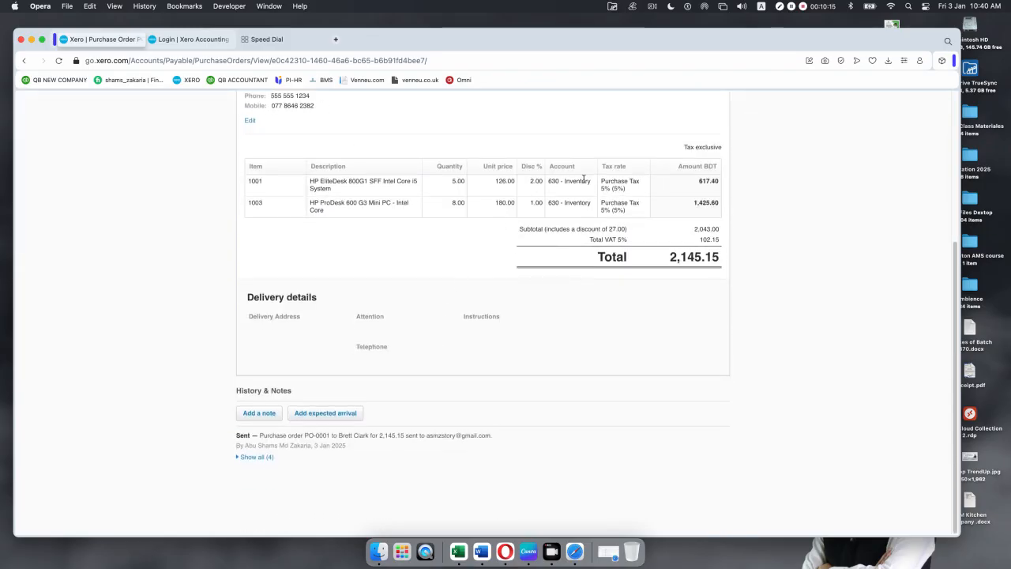
scroll(581, 328, up, 5)
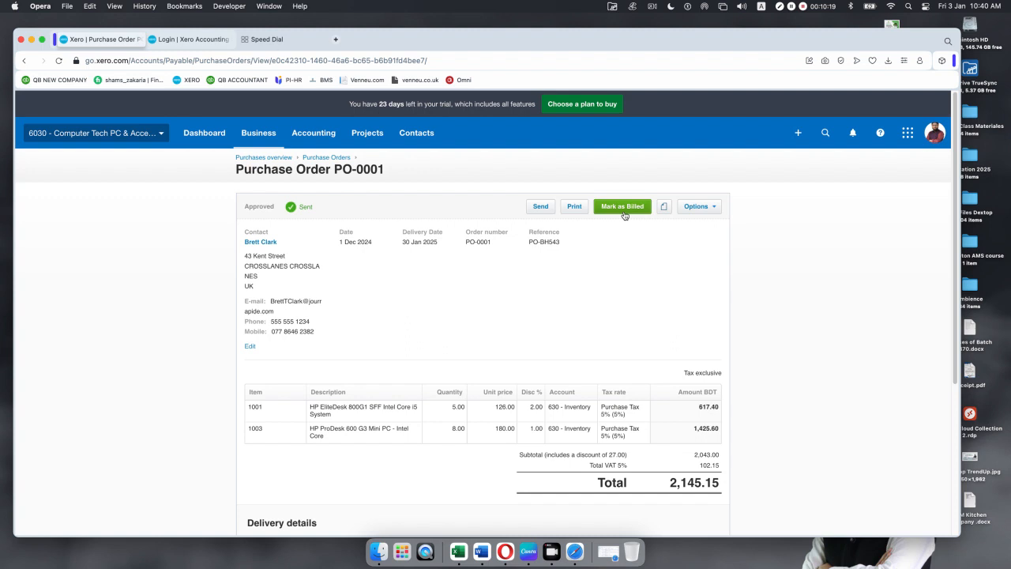
click(715, 208)
click(593, 309)
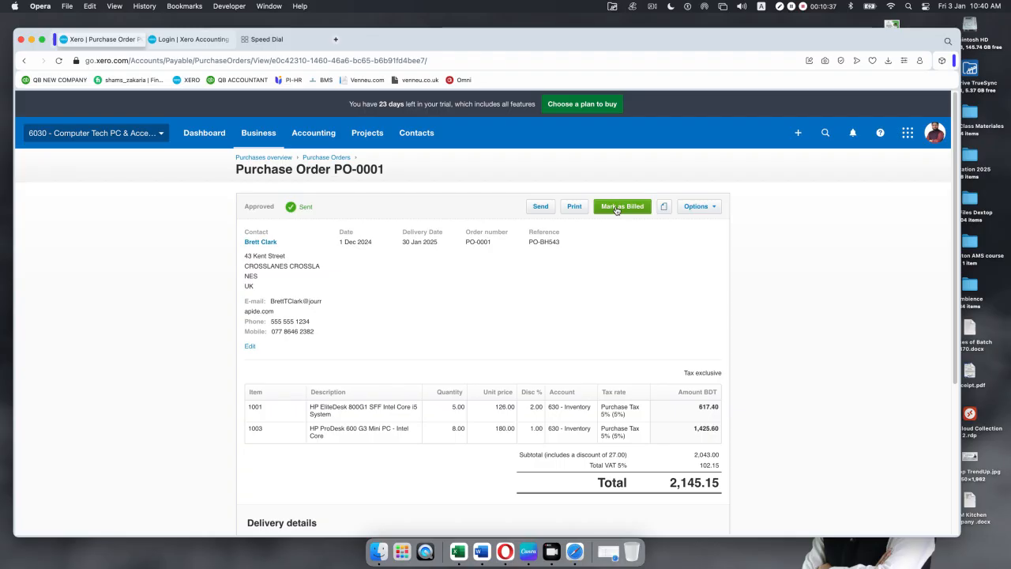
click(718, 211)
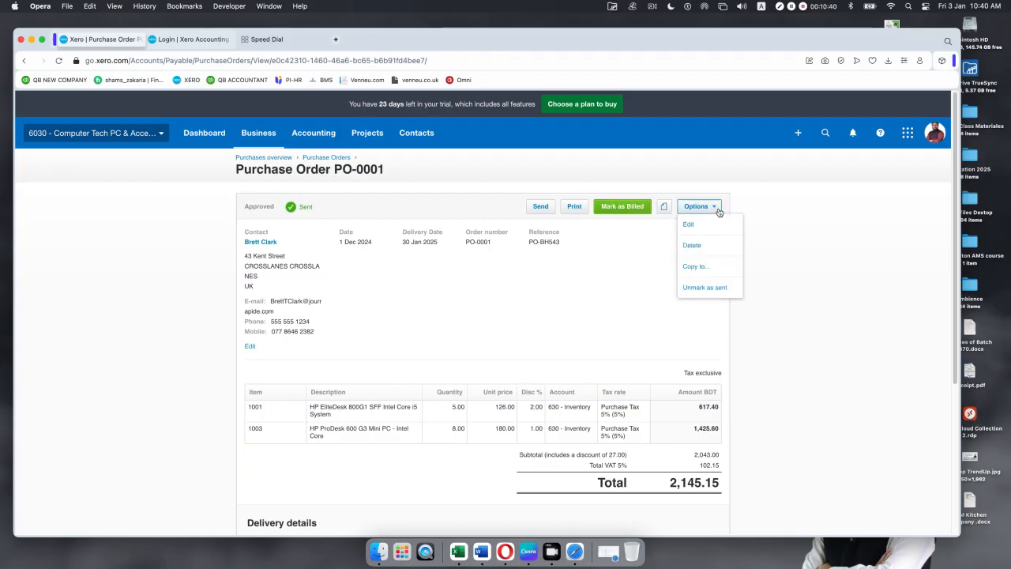
Step: Copy PO-0001 to a new draft bill, marking the order as fully billed
click(695, 266)
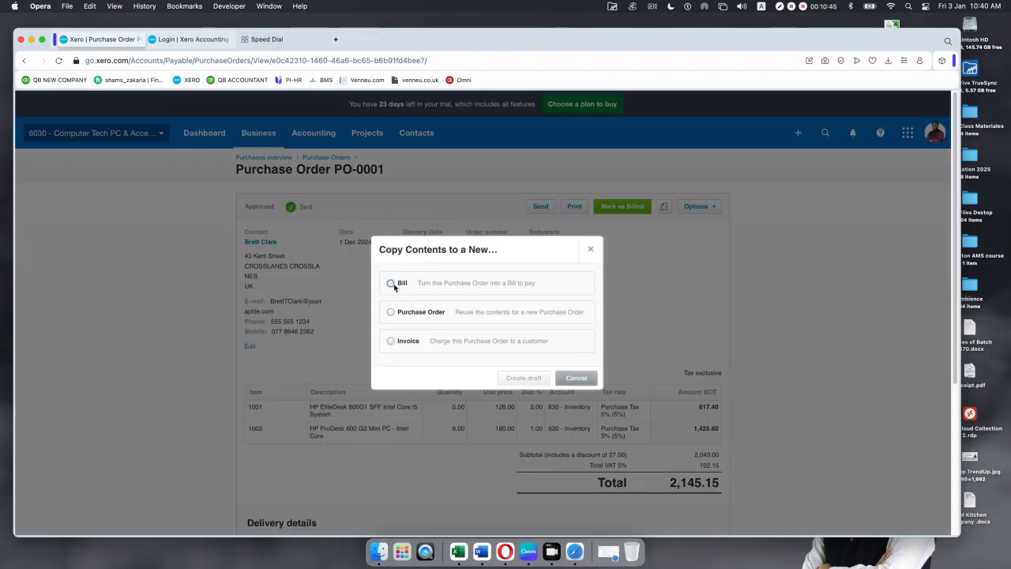
click(391, 282)
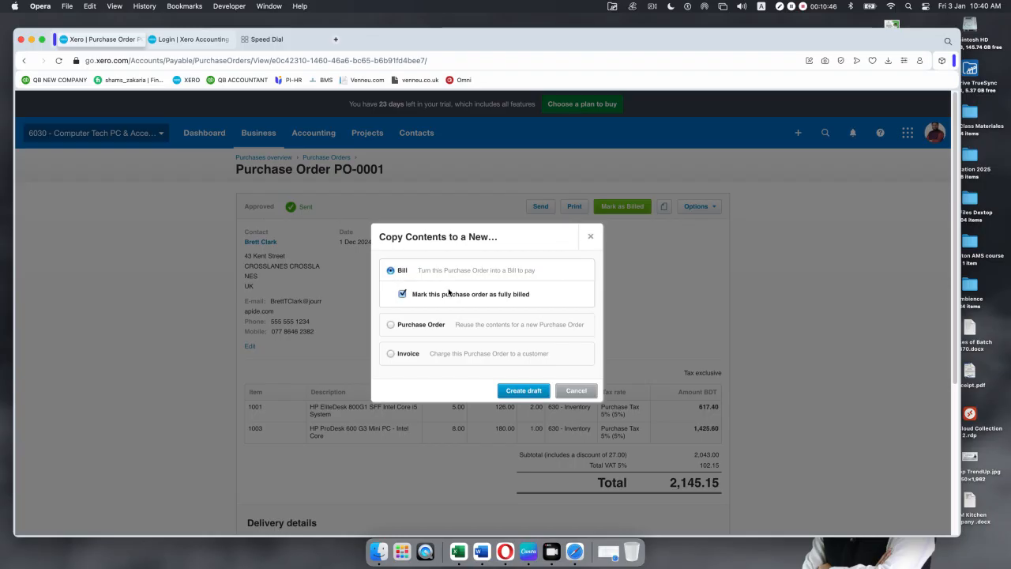
click(530, 393)
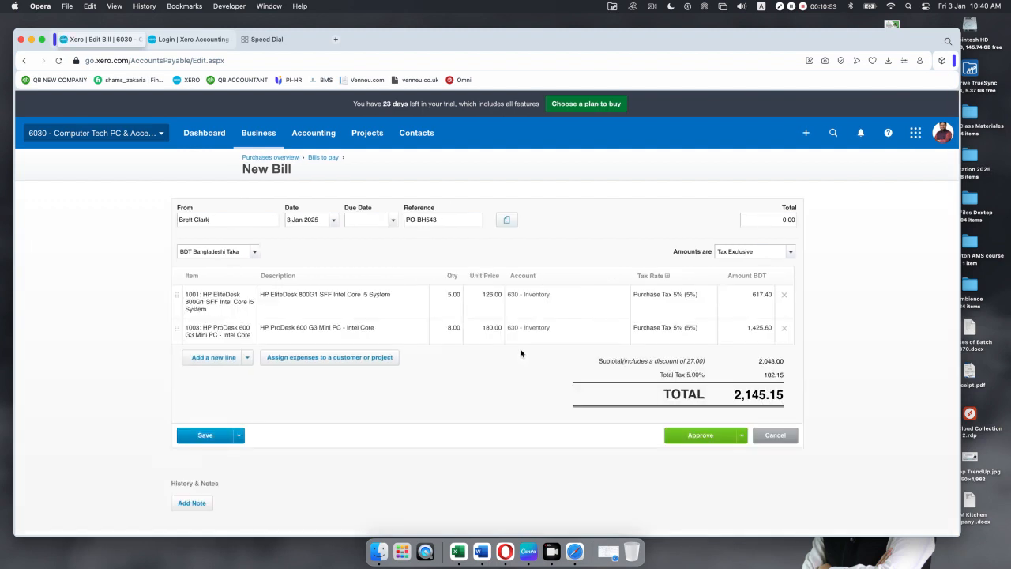
Step: Change the bill's second line quantity to 10, raising the total to 2,519.37
click(448, 297)
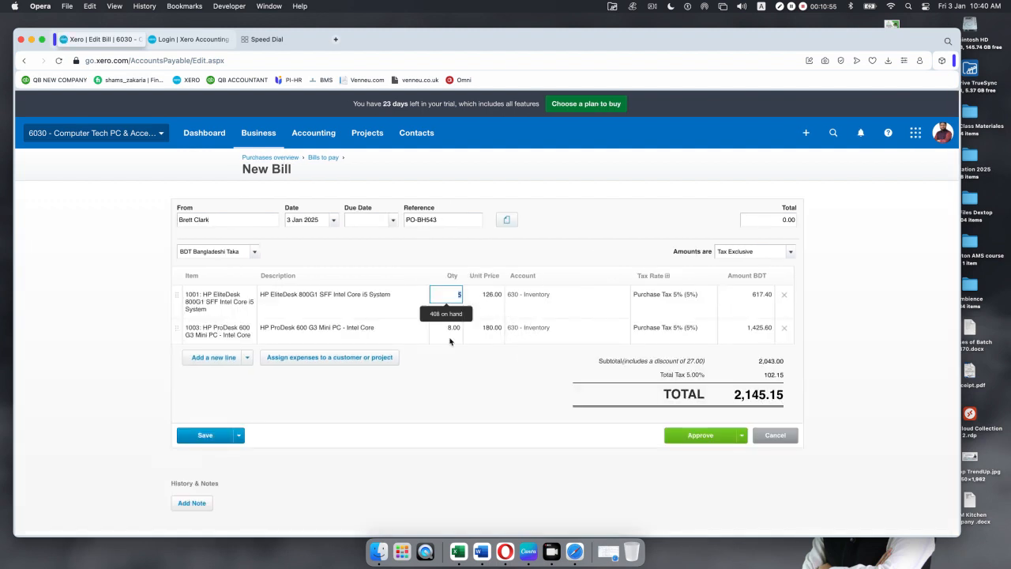
click(452, 330)
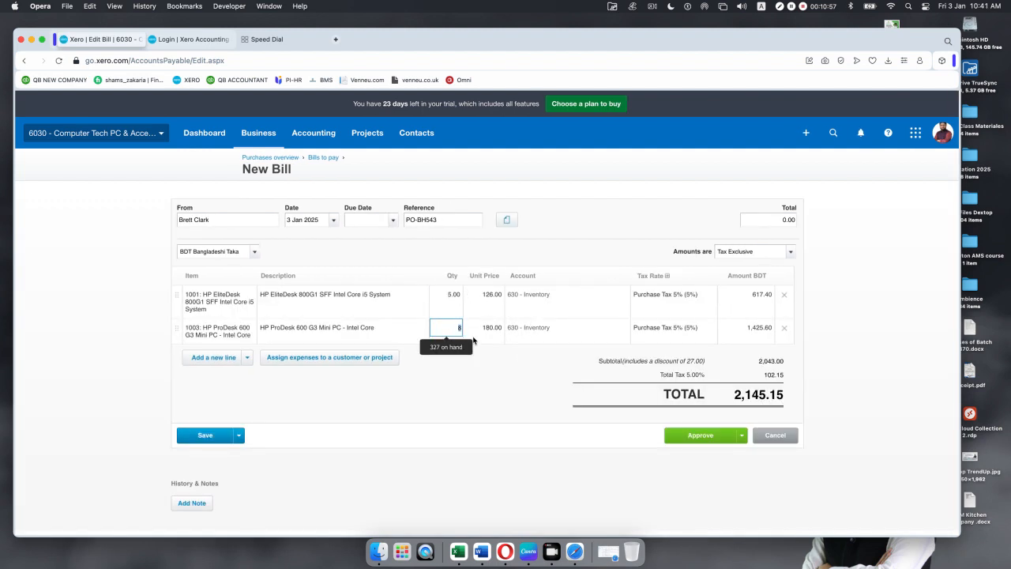
text(10)
click(513, 387)
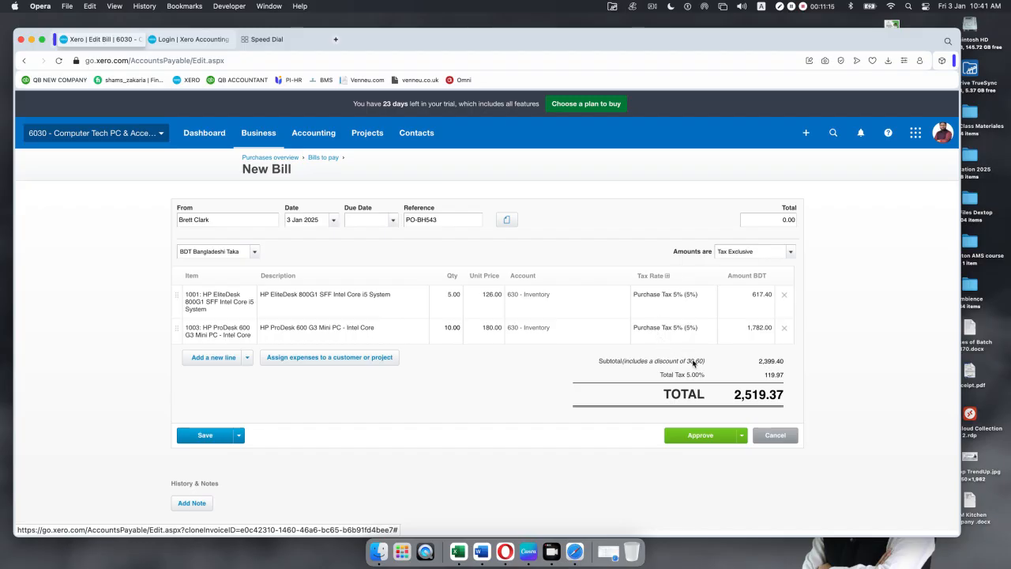
Step: Approve the bill with a due date of 31 Jan 2025
click(698, 438)
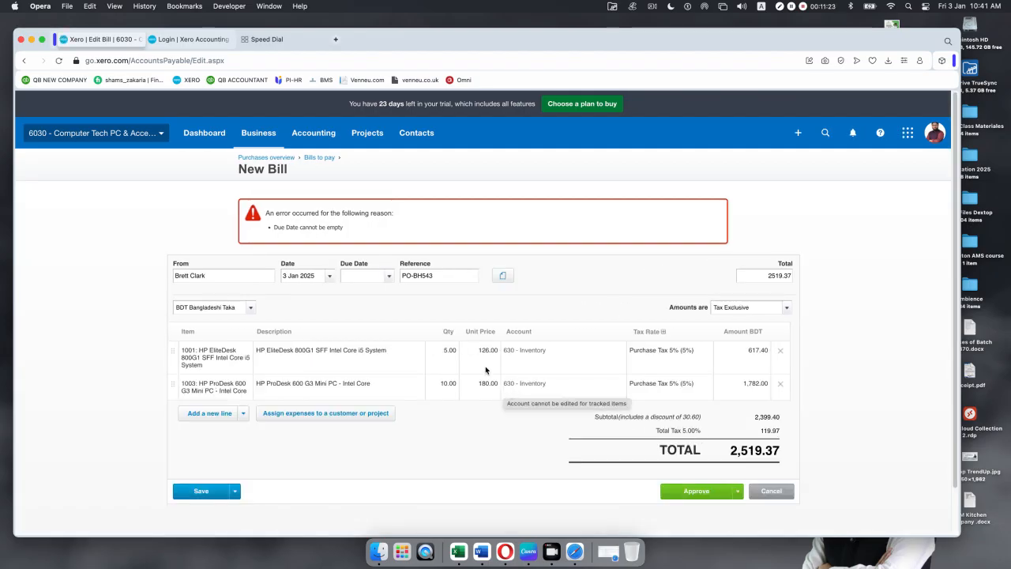
click(389, 276)
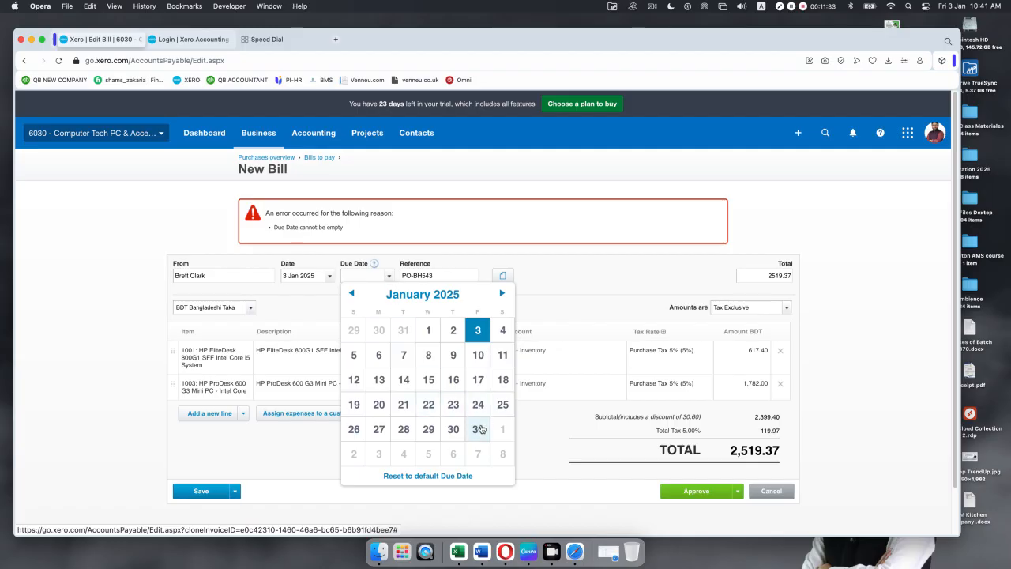
click(479, 429)
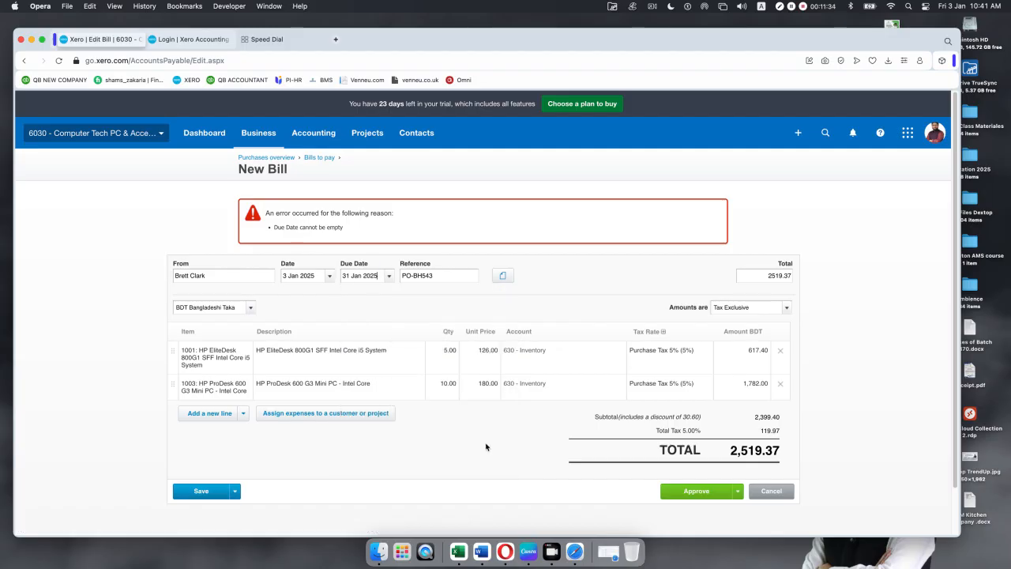
click(683, 491)
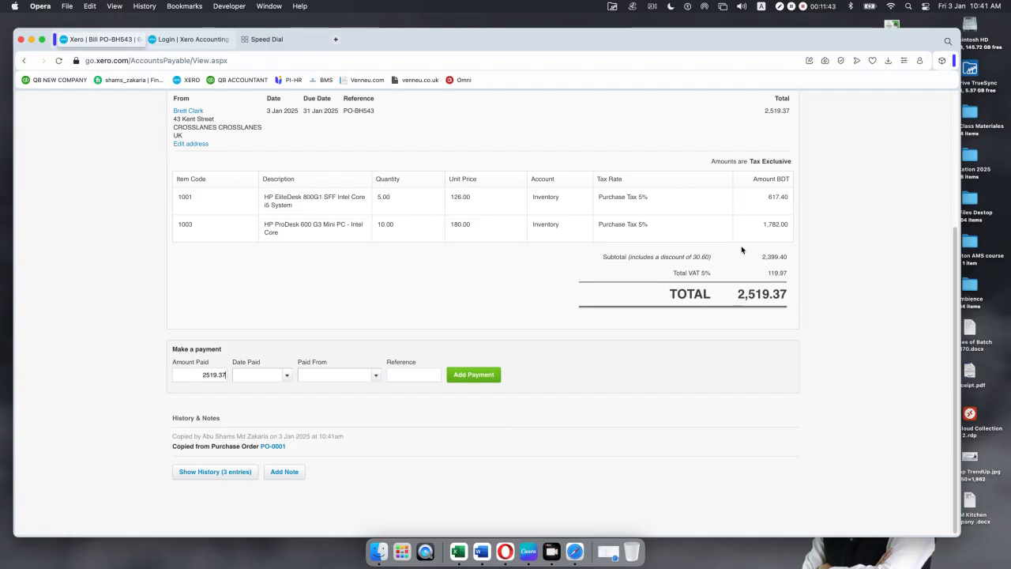
Step: Review approved bill PO-BH543 (2,519.37) and return to the Purchases overview
scroll(727, 327, up, 5)
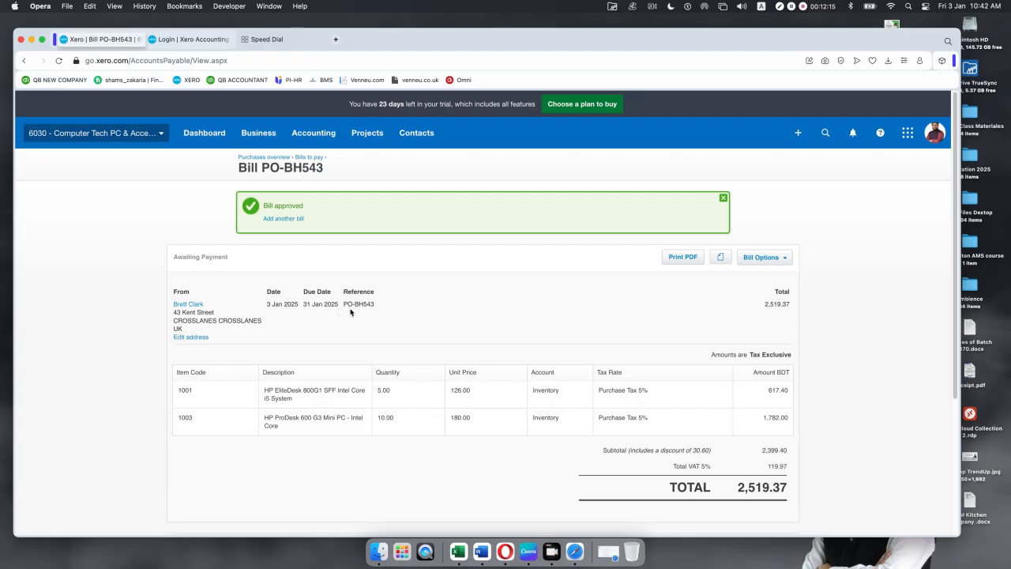
scroll(551, 276, down, 5)
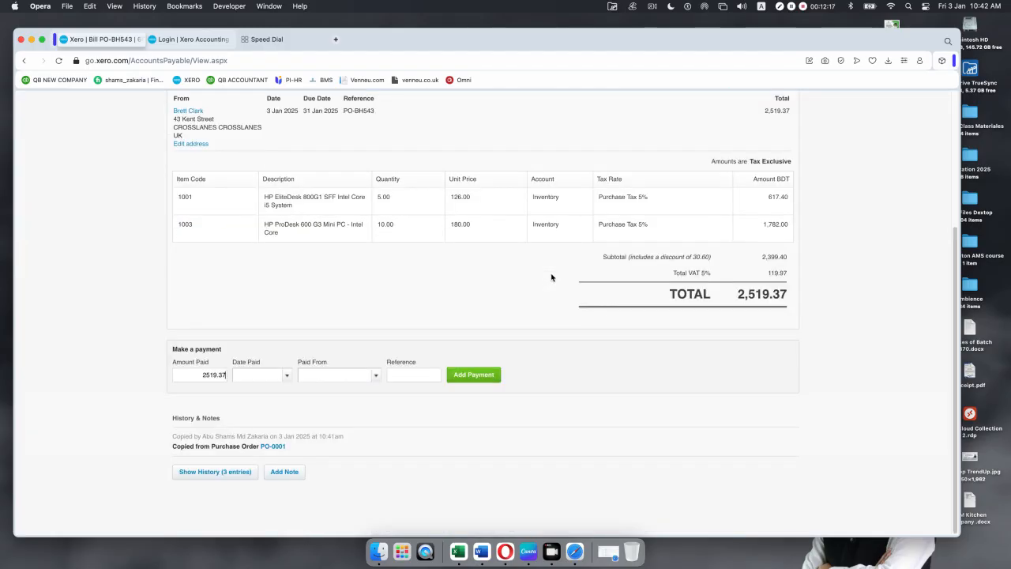
scroll(551, 277, up, 5)
scroll(551, 277, down, 2)
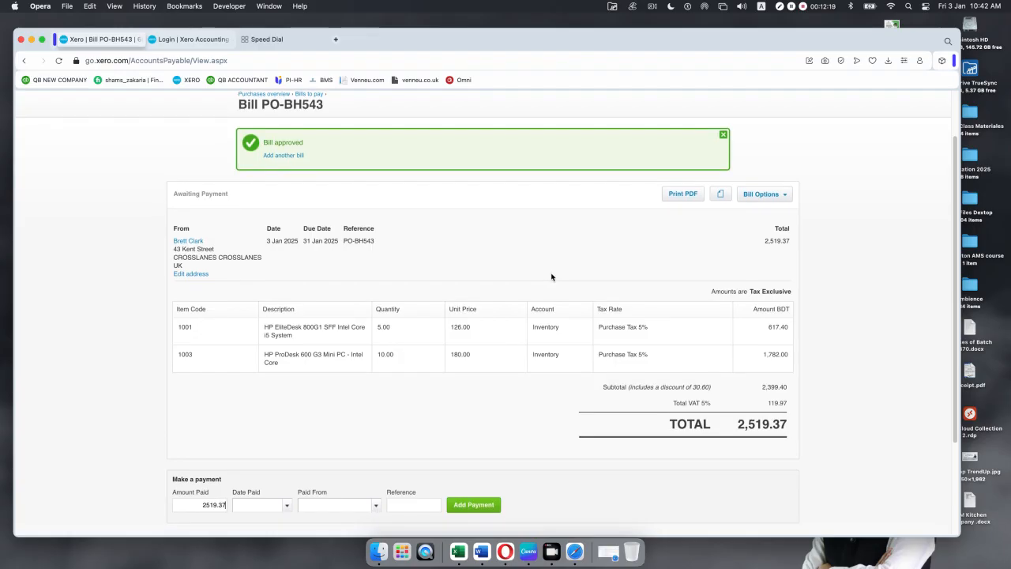
scroll(551, 276, up, 2)
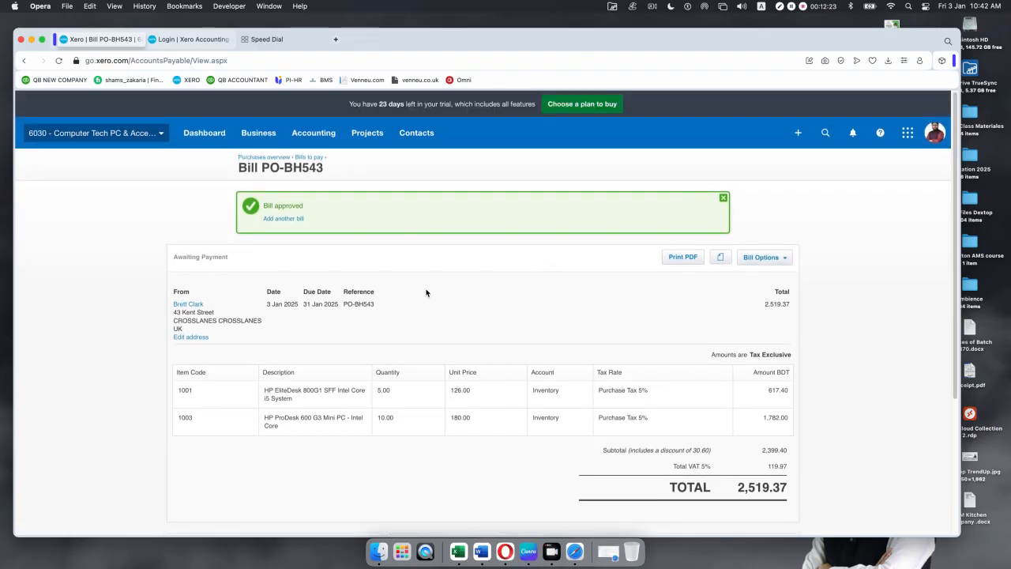
click(278, 157)
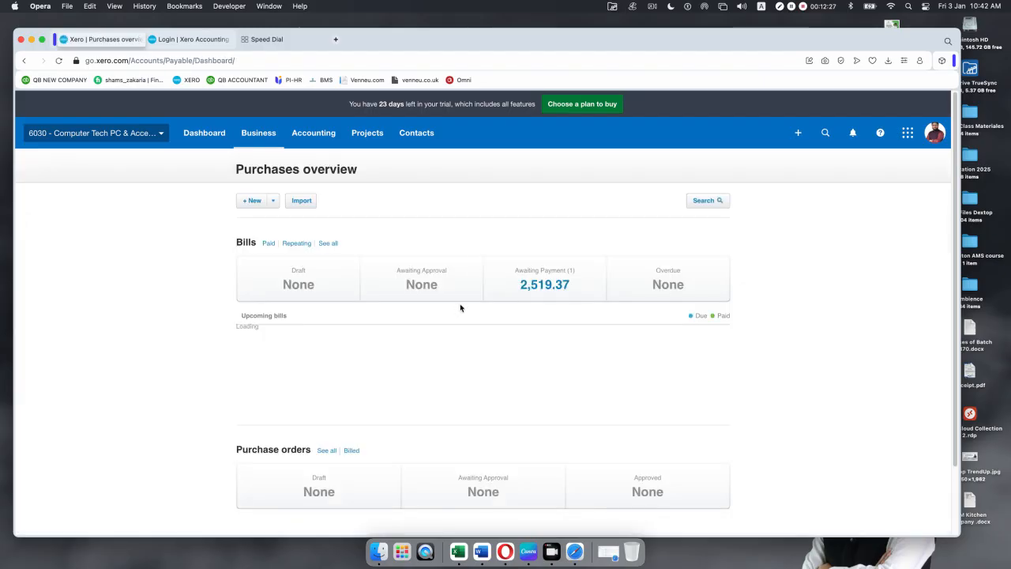
Step: Check the billed purchase orders list, then go back to the Purchases overview
scroll(257, 505, down, 2)
click(325, 371)
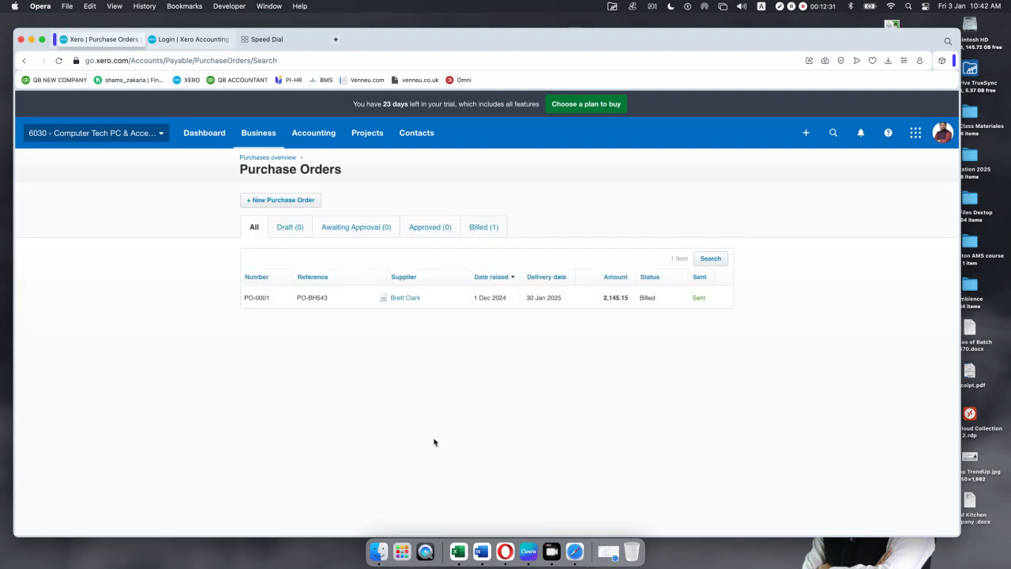
click(494, 228)
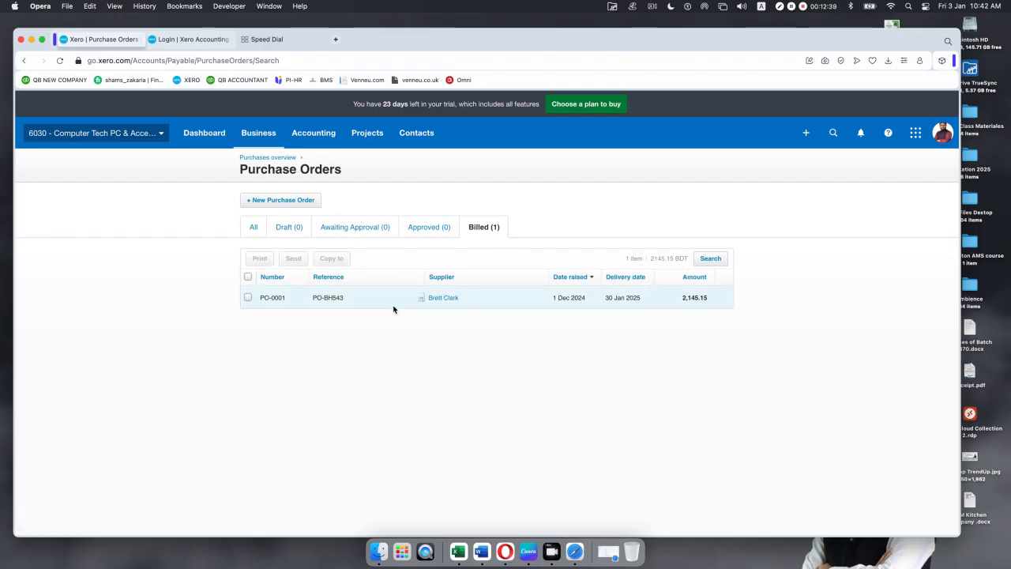
click(276, 160)
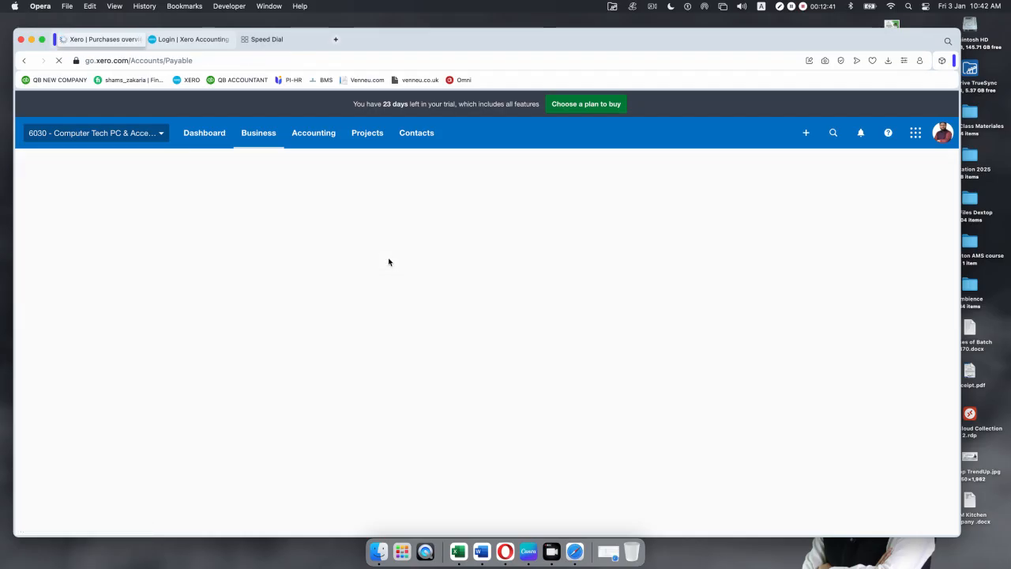
Step: Open the full Bills list and select bill PO-BH543
scroll(386, 280, down, 2)
scroll(386, 279, up, 2)
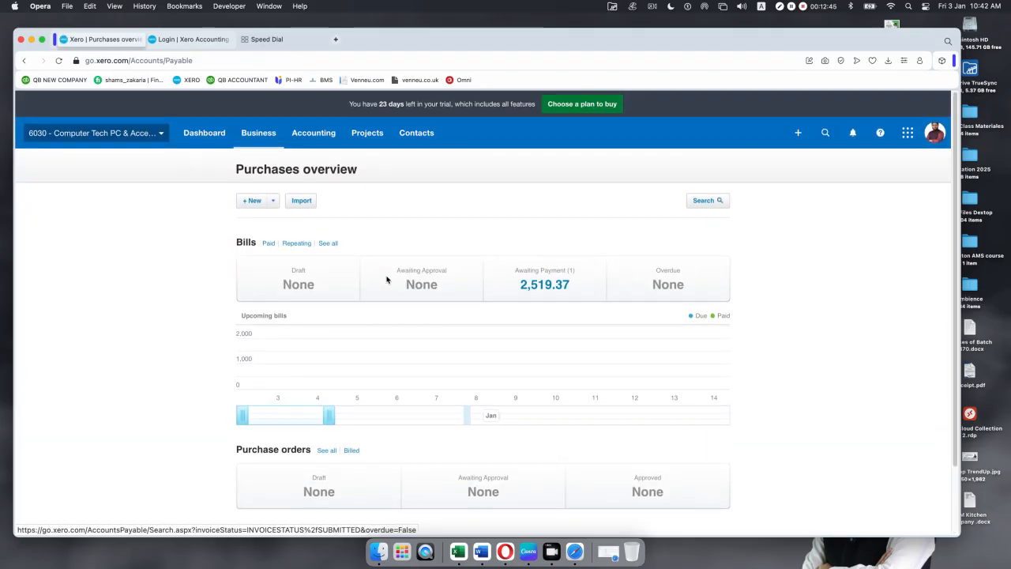
click(328, 244)
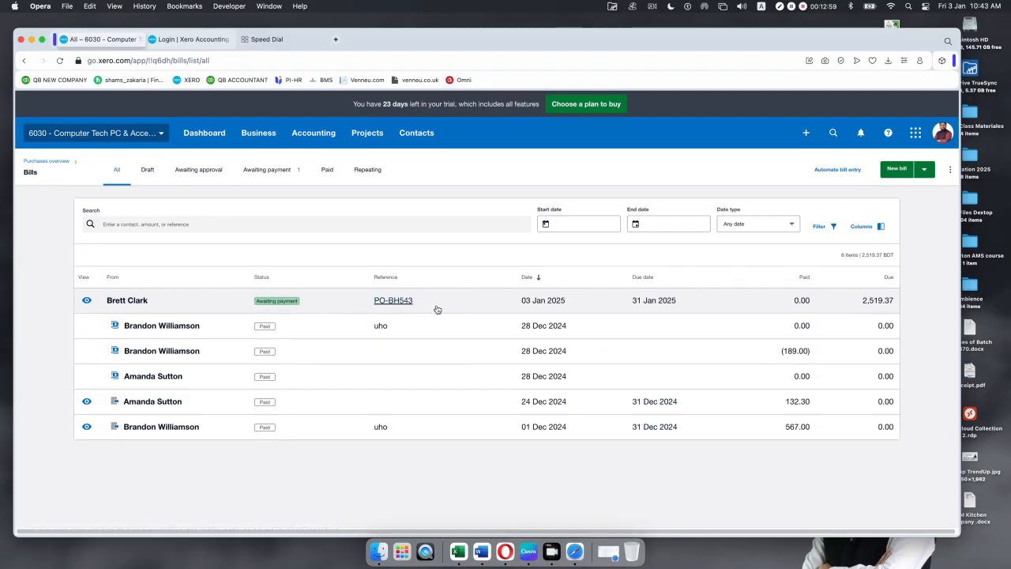
click(463, 307)
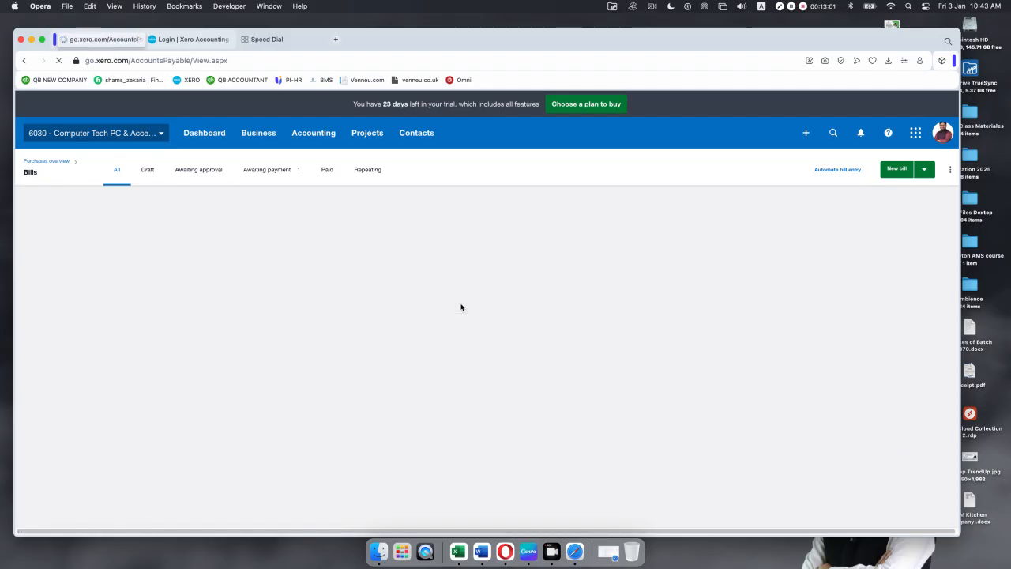
Step: Pay 2,000.00 on PO-BH543 from 100 - CASH, dated 3 Jan 2025, reference PO-BH543
scroll(424, 375, down, 3)
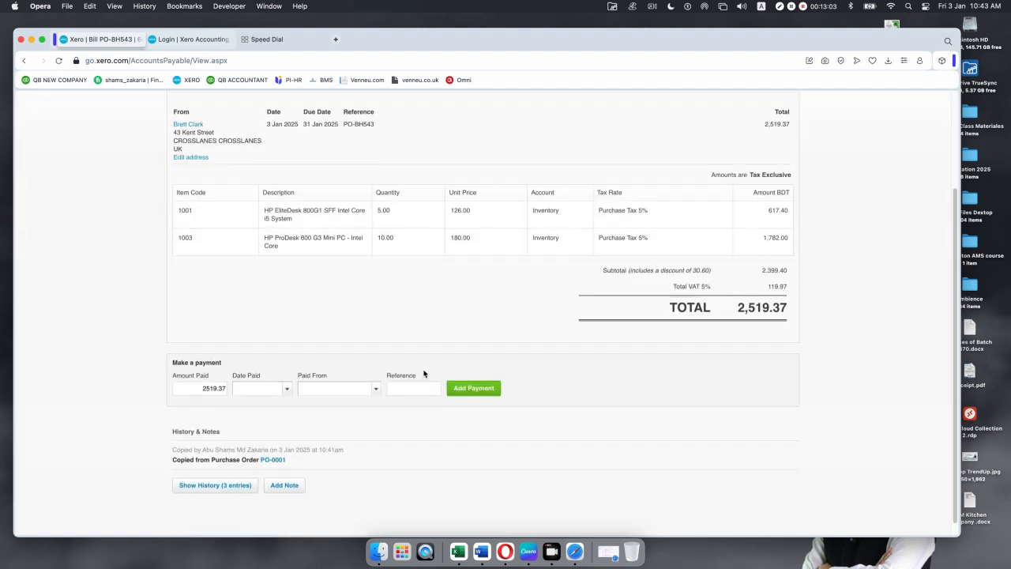
scroll(424, 375, up, 3)
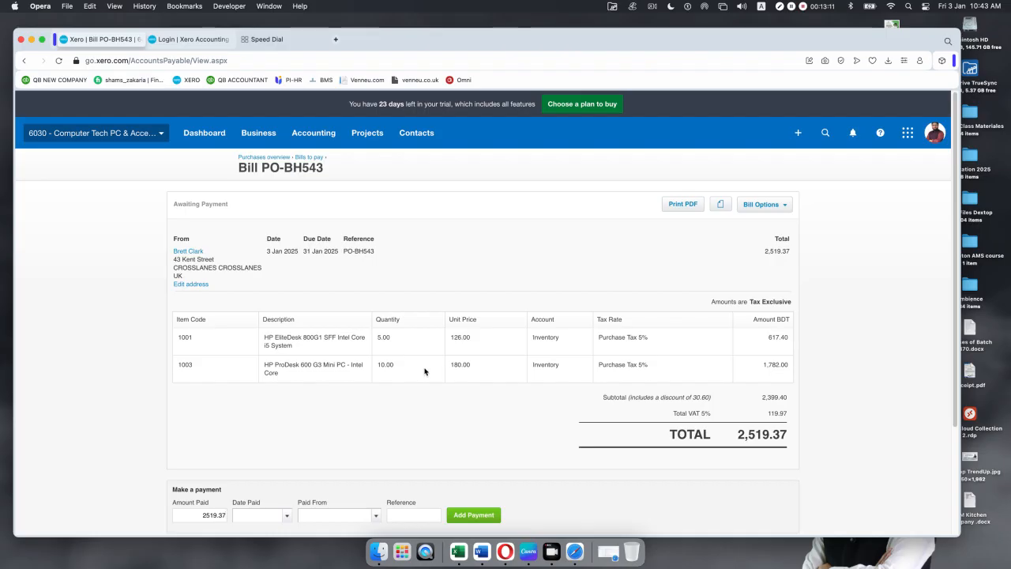
scroll(424, 371, down, 3)
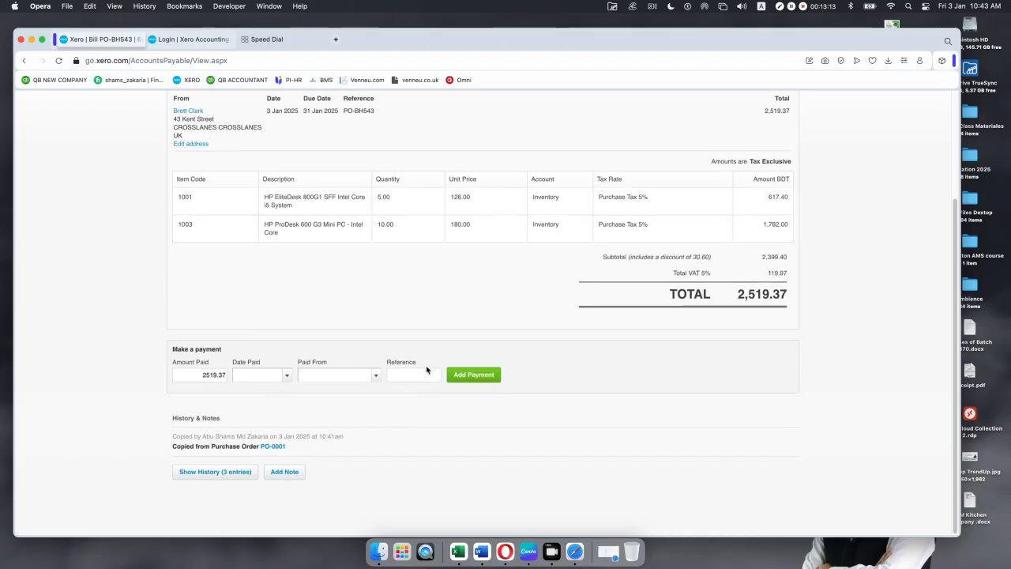
click(289, 378)
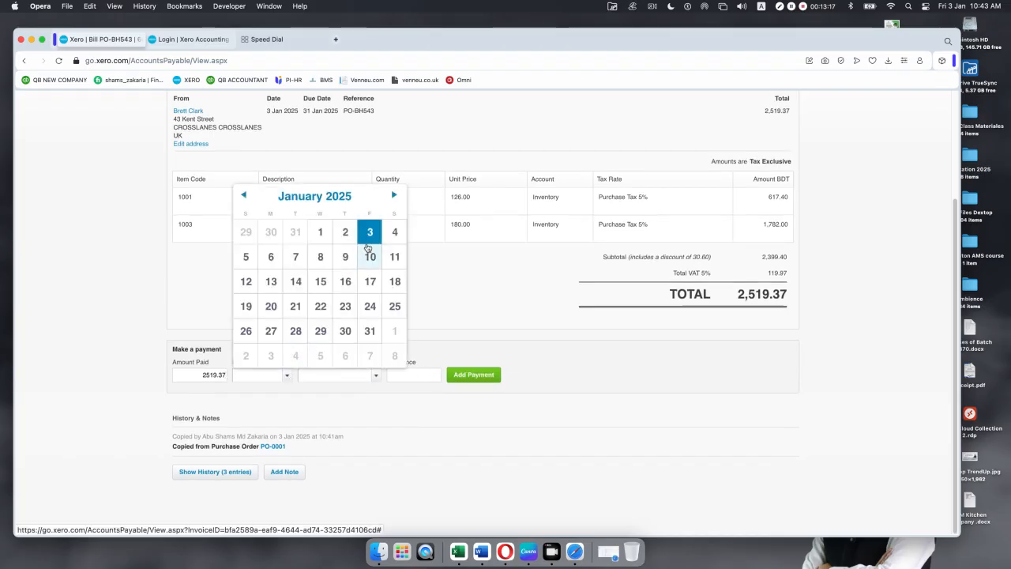
click(369, 233)
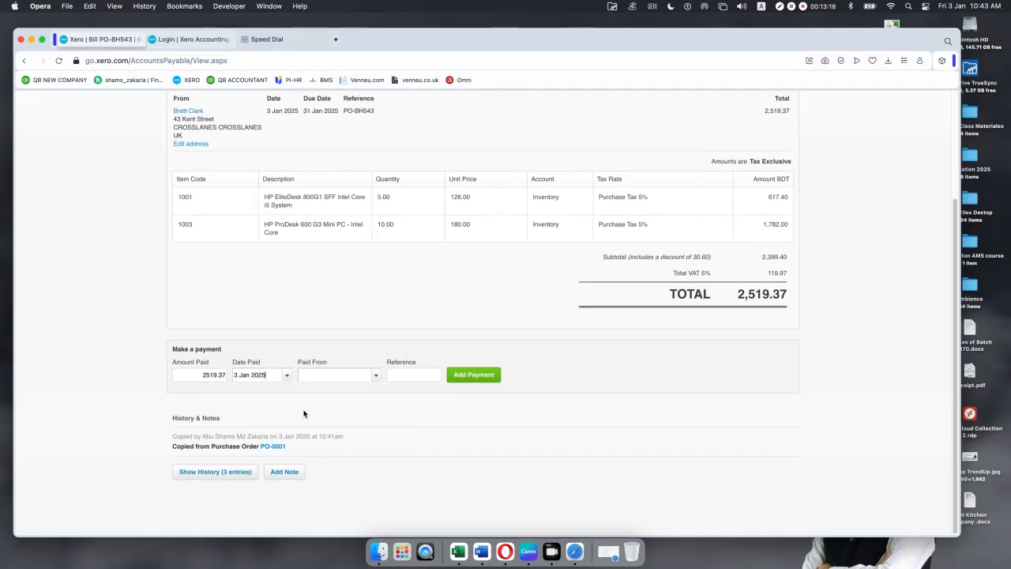
click(376, 378)
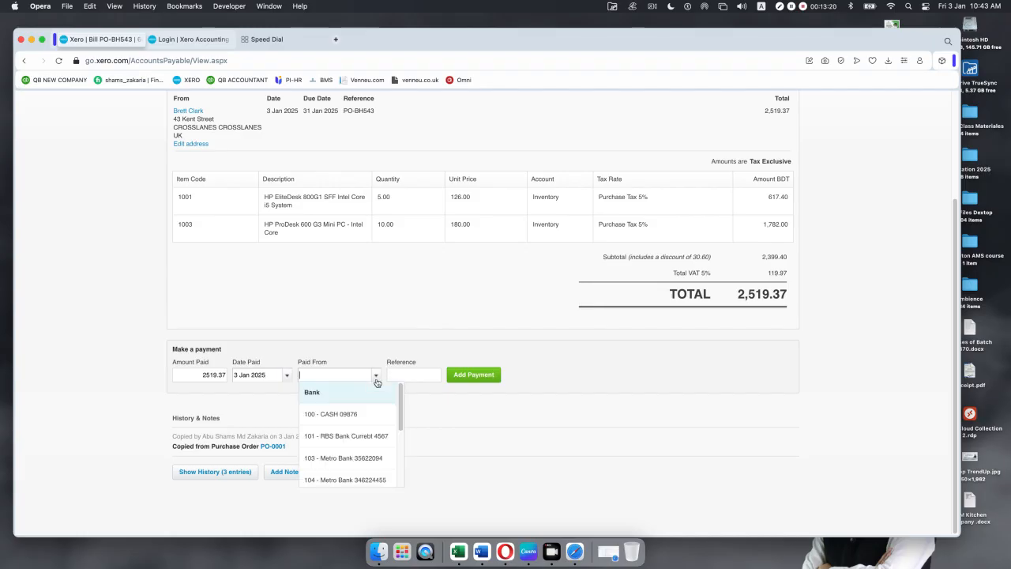
click(357, 415)
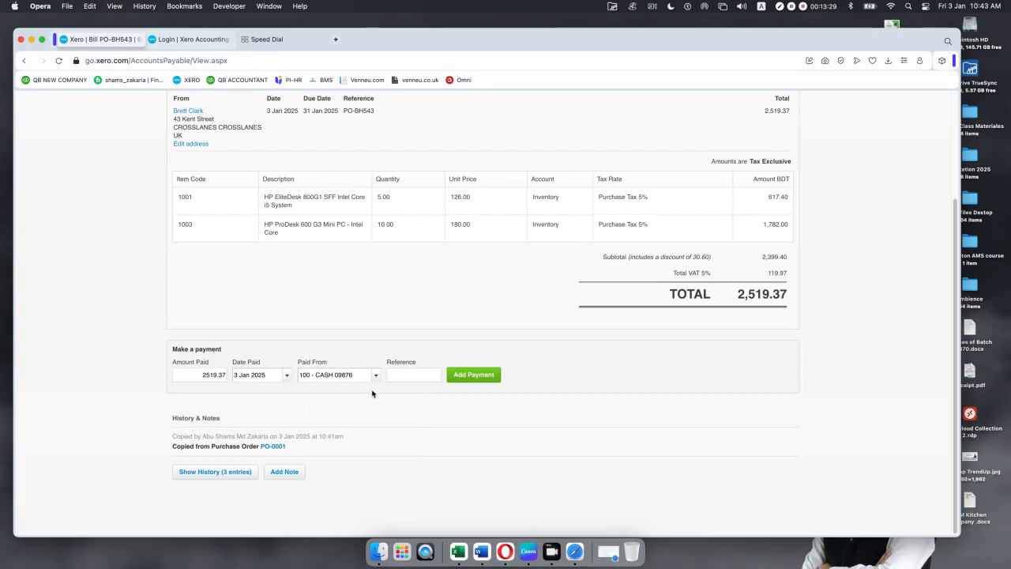
text(PO-BH543)
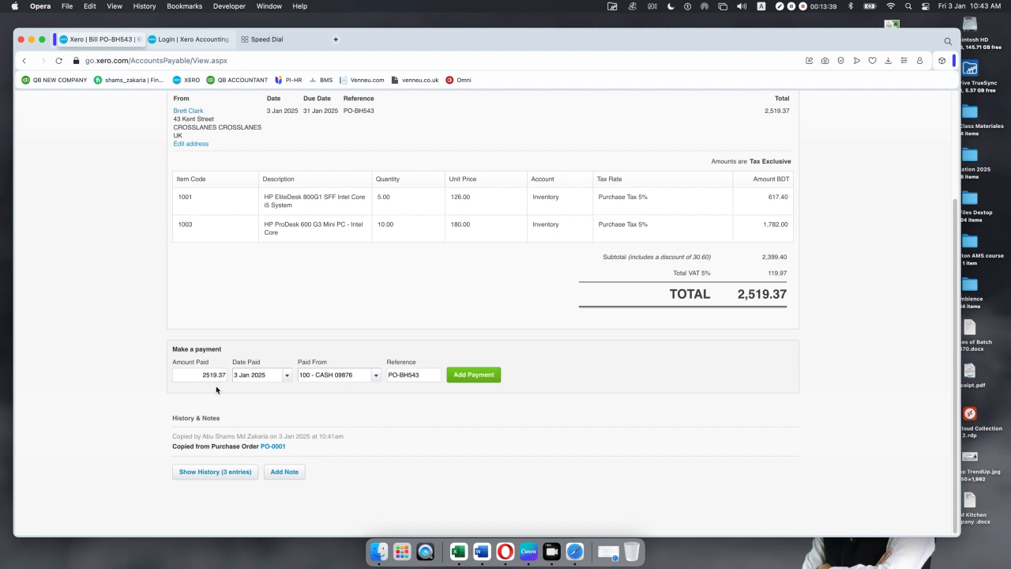
drag(197, 374, 272, 374)
text(2000)
click(544, 452)
click(471, 376)
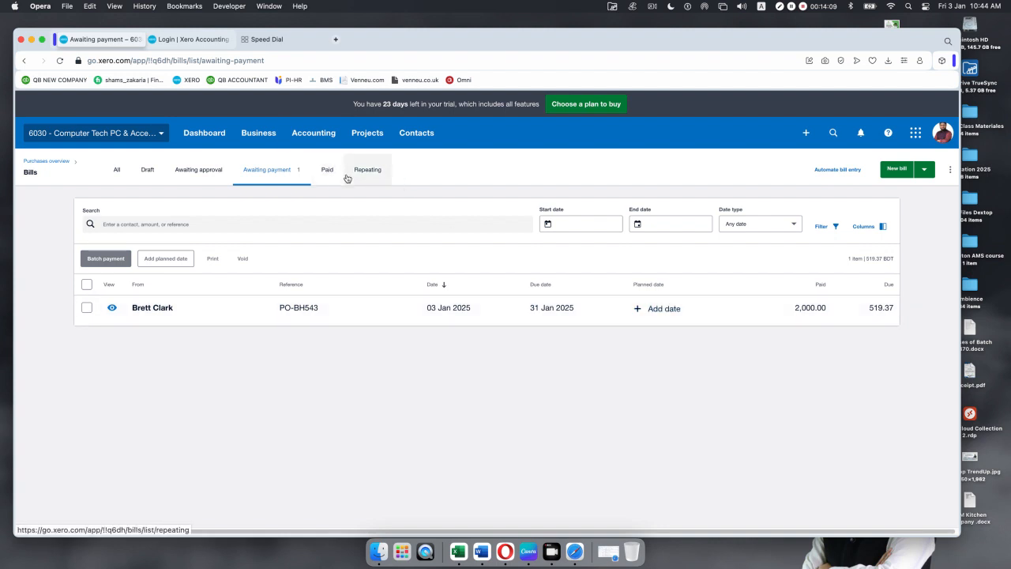
Step: Reopen bill PO-BH543 and set a 3 Jan 2025 payment from 101 - RBS Bank
click(401, 312)
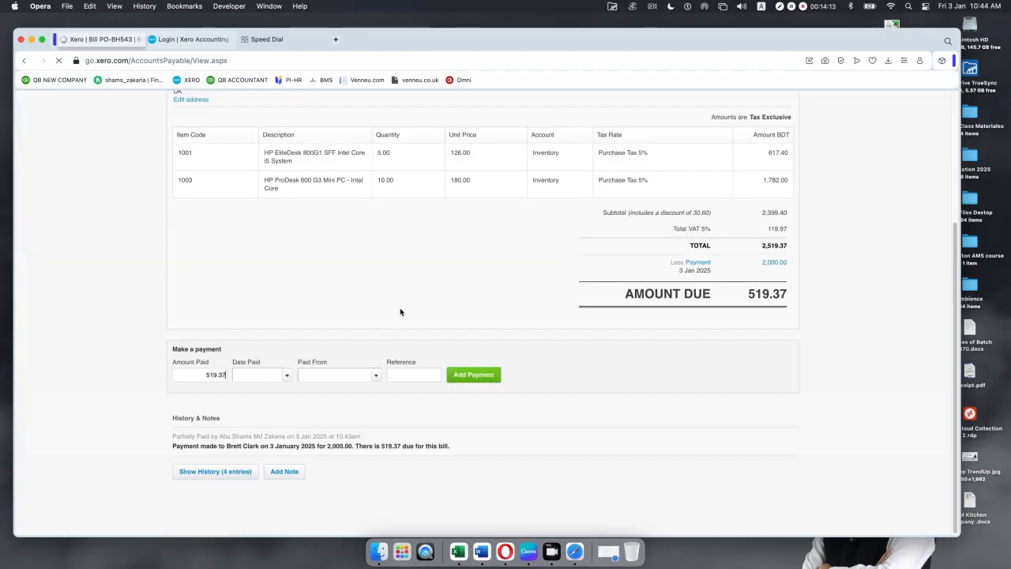
click(289, 377)
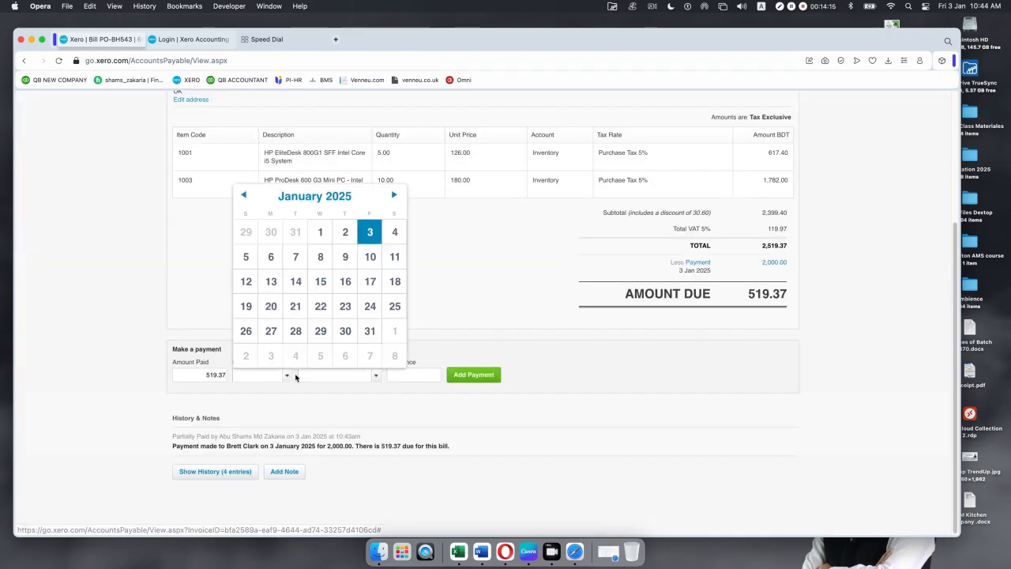
click(370, 232)
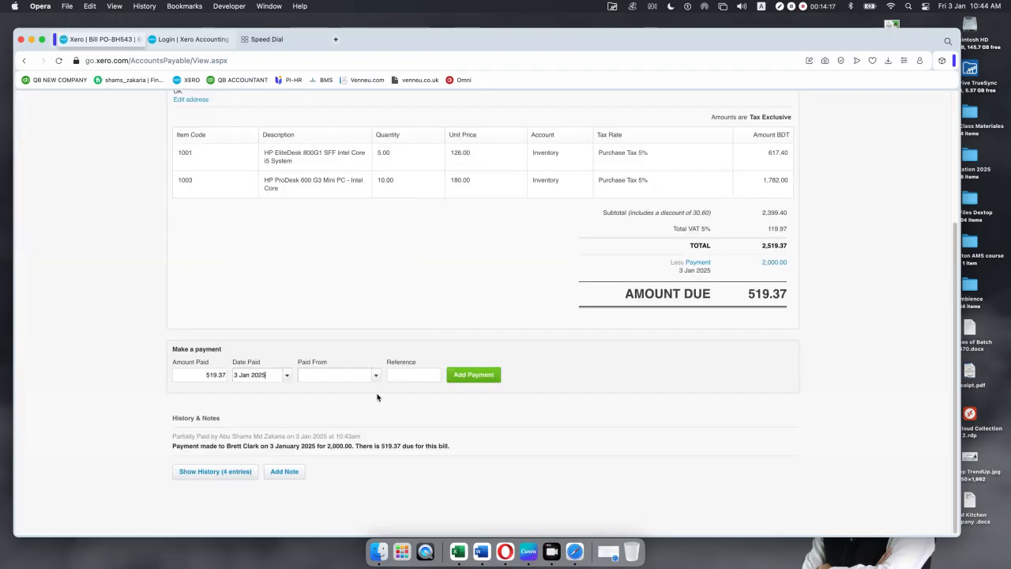
click(375, 376)
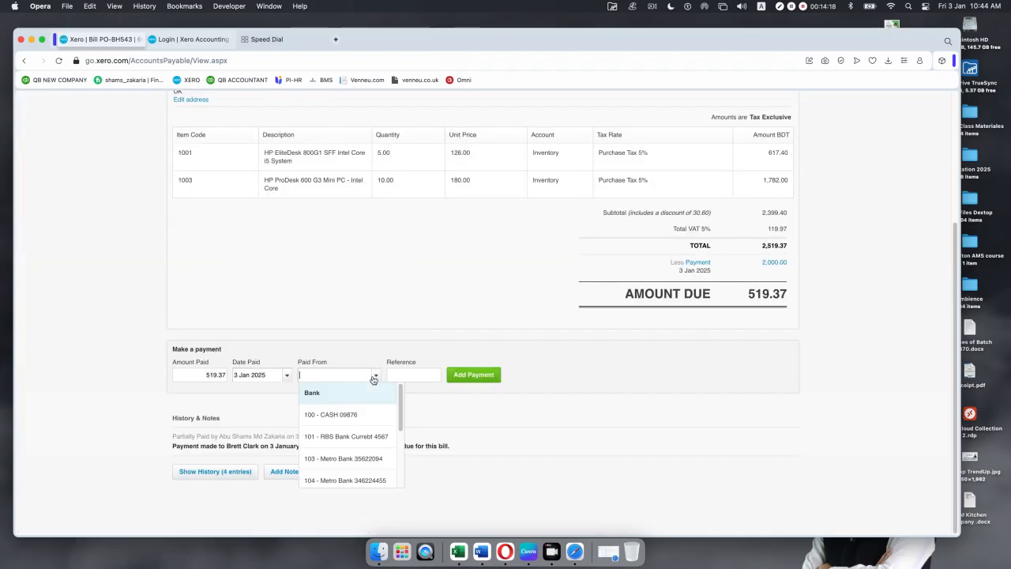
click(337, 437)
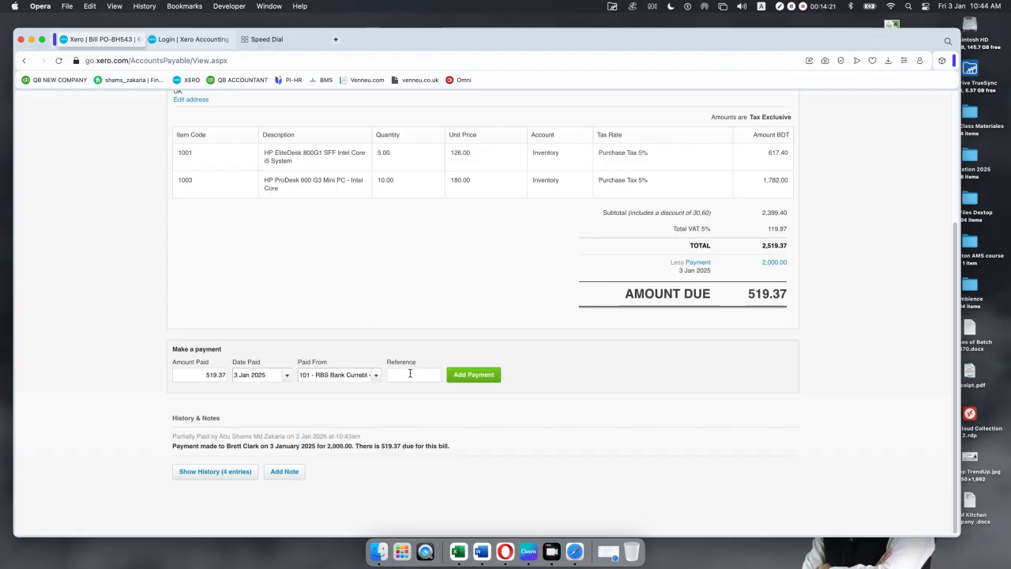
Step: Enter reference POHF54 and amount 519, then add the payment
click(410, 373)
text(PO)
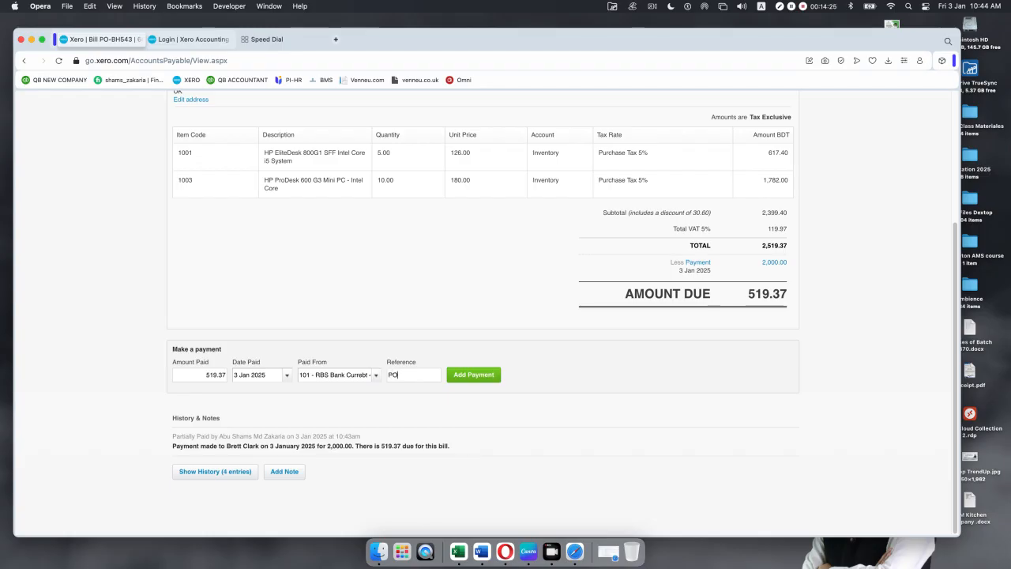
text(bcfe)
key(BackSpace)
key(BackSpace)
key(BackSpace)
text(HF54)
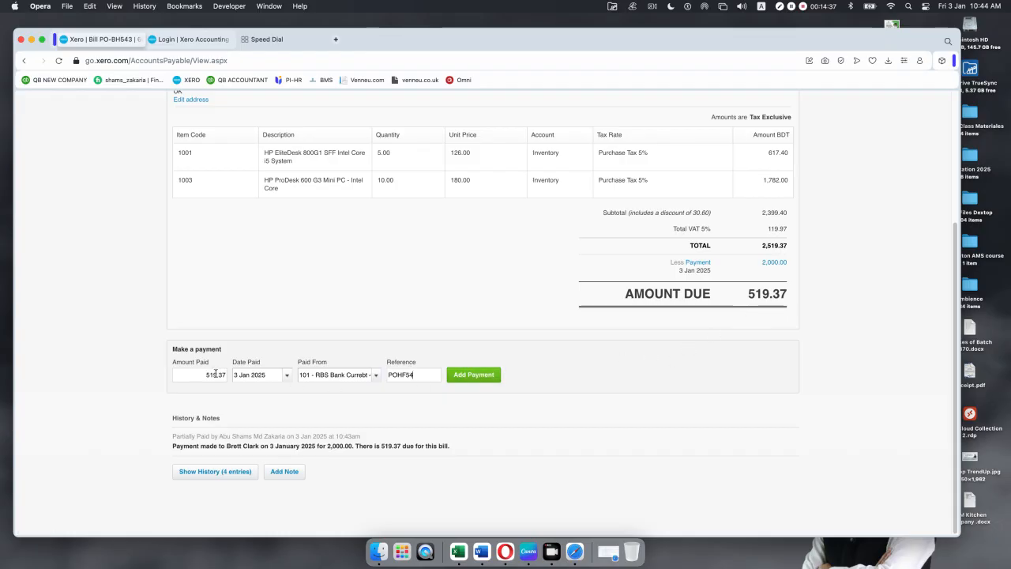
drag(225, 375, 201, 379)
key(BackSpace)
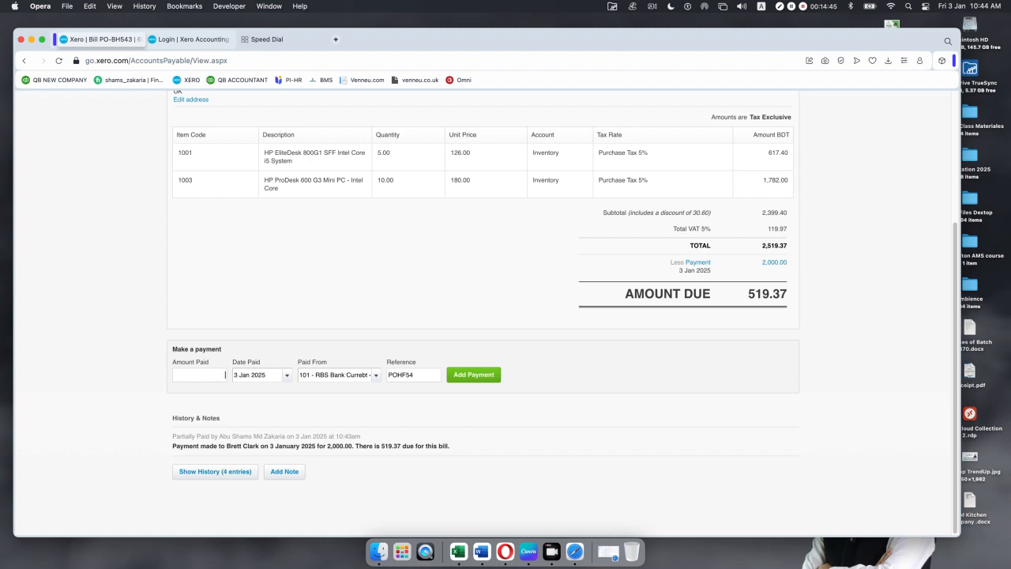
text(519)
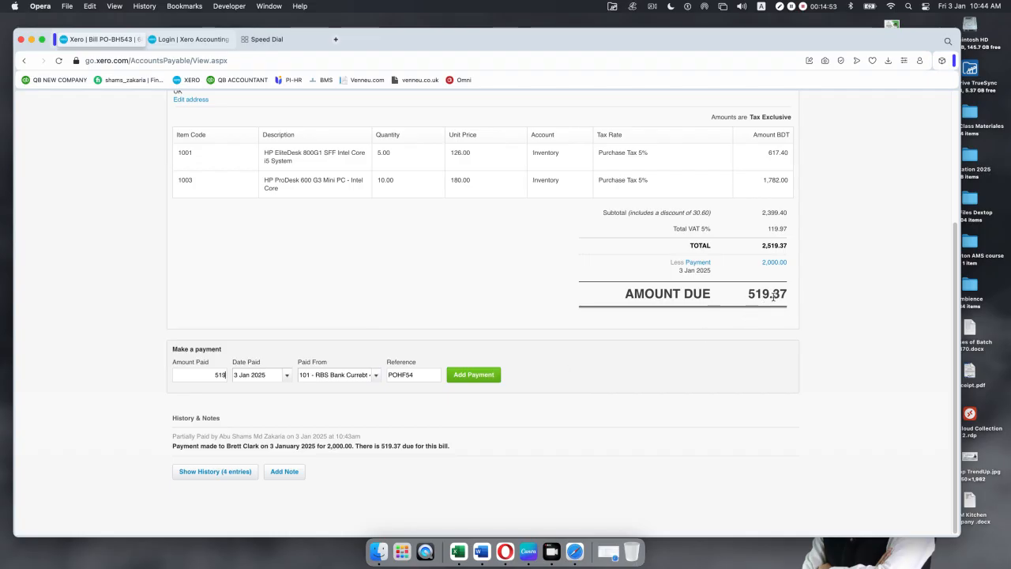
click(466, 378)
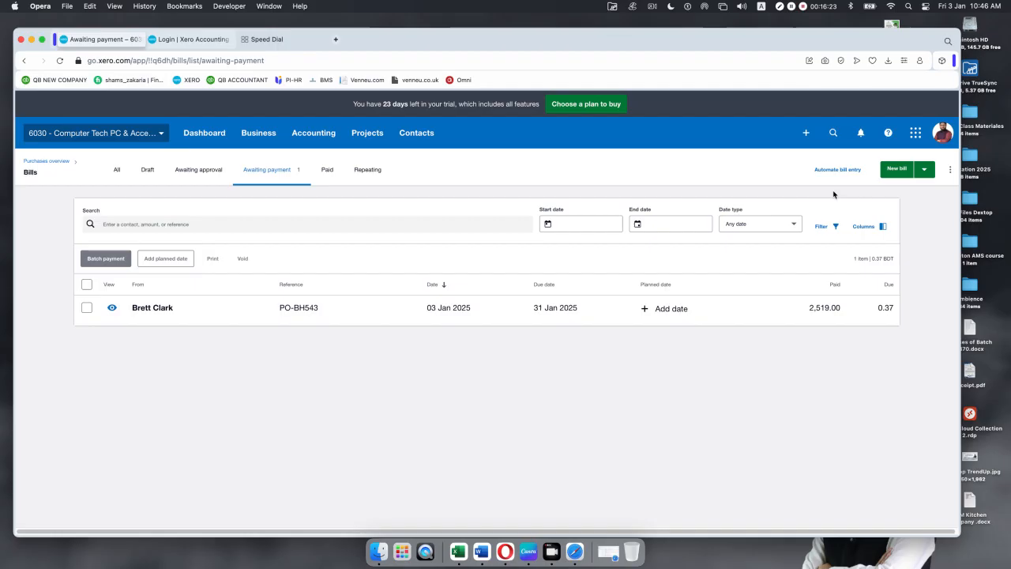
Step: Start a new Spend Money transaction paid from CASH 09876
click(806, 133)
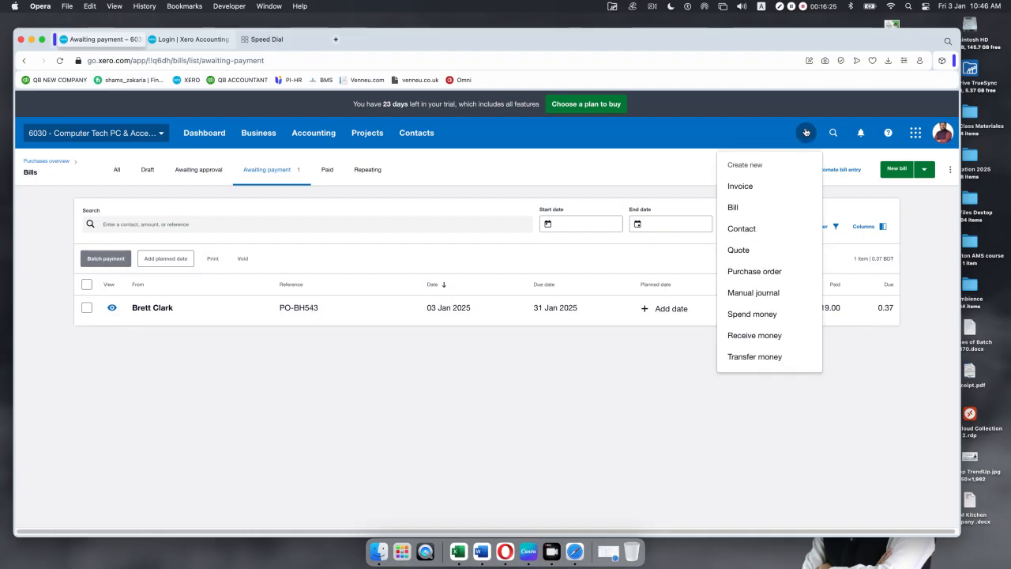
click(743, 314)
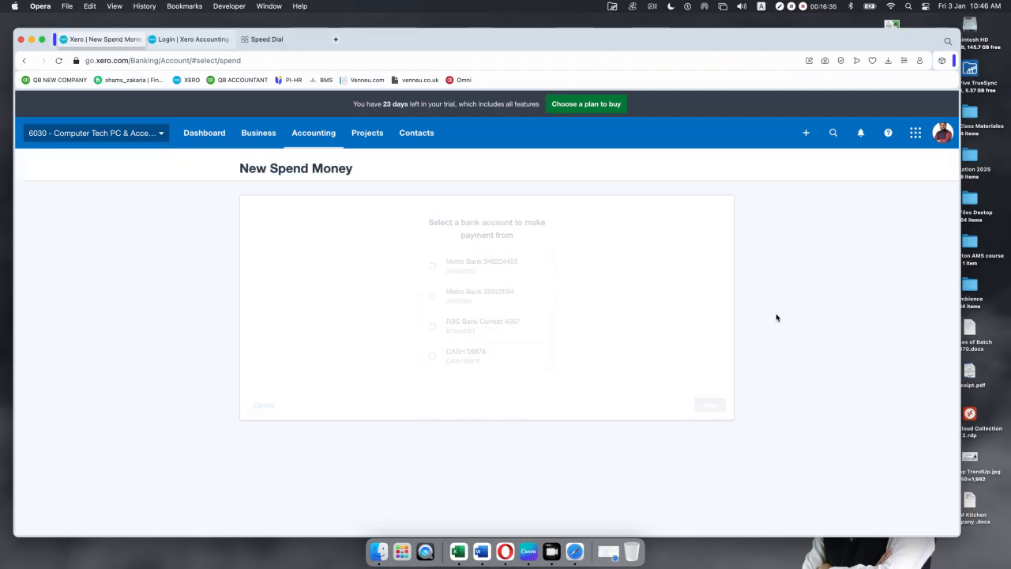
click(431, 356)
click(715, 410)
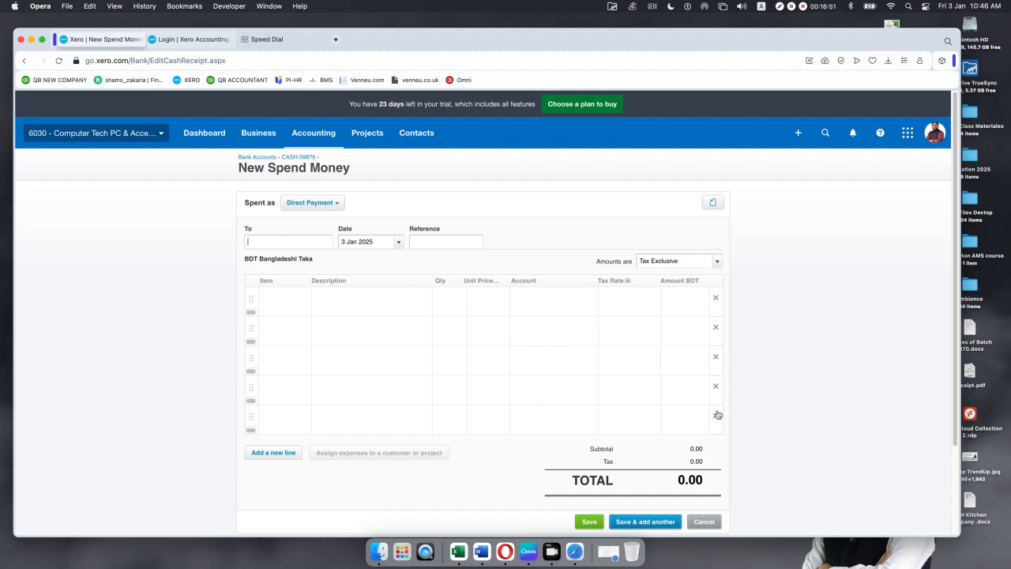
Step: Choose the suggested contact as payee, date it 1 Jan 2025, and enter a reference
text(a)
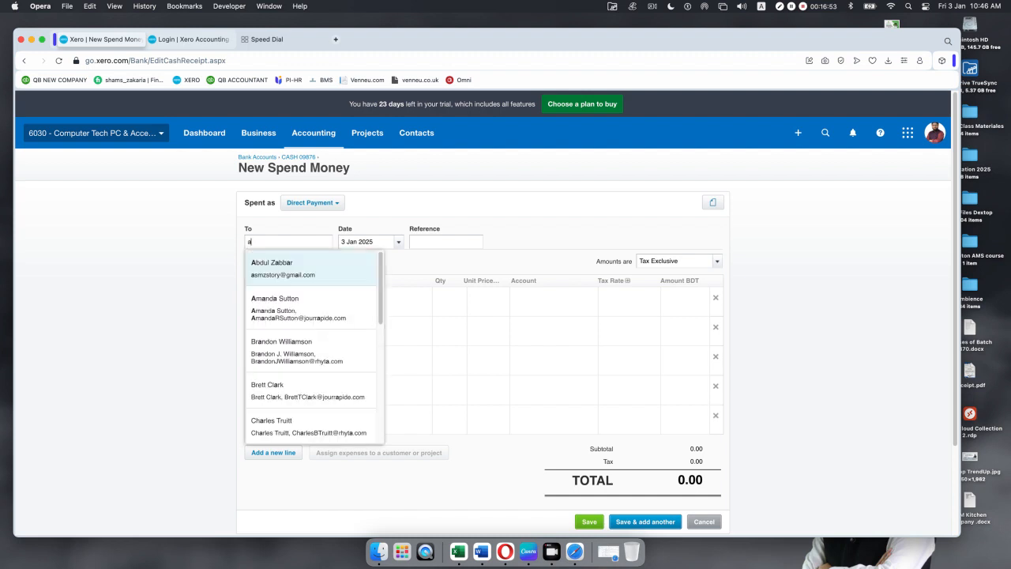
click(327, 307)
click(398, 242)
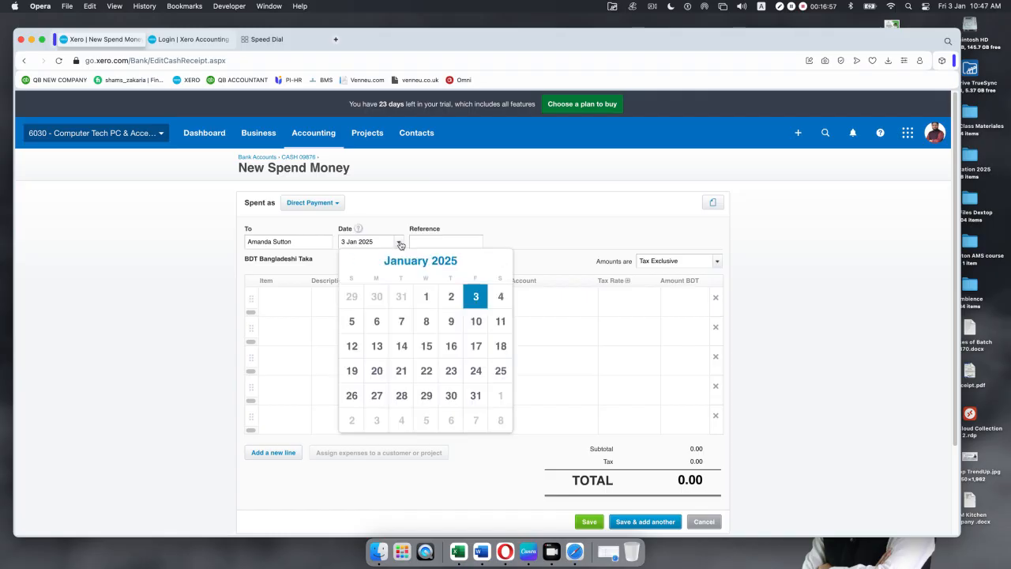
click(426, 296)
click(423, 242)
text(.hVxiy)
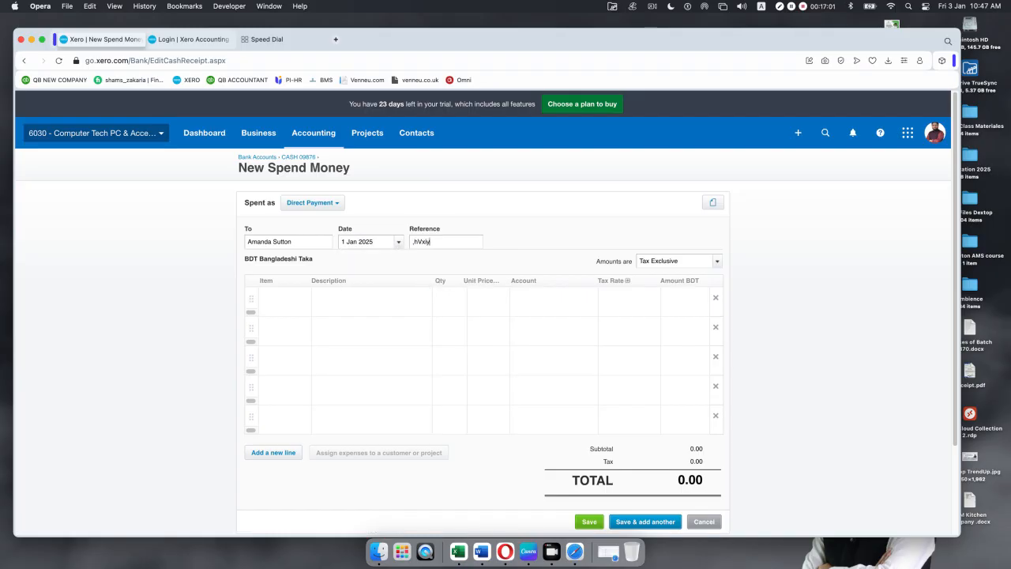
Step: Add 3 of item 1004 Lenovo ThinkPad with Purchase Tax 5% and save, totalling 585.90
click(300, 298)
click(266, 454)
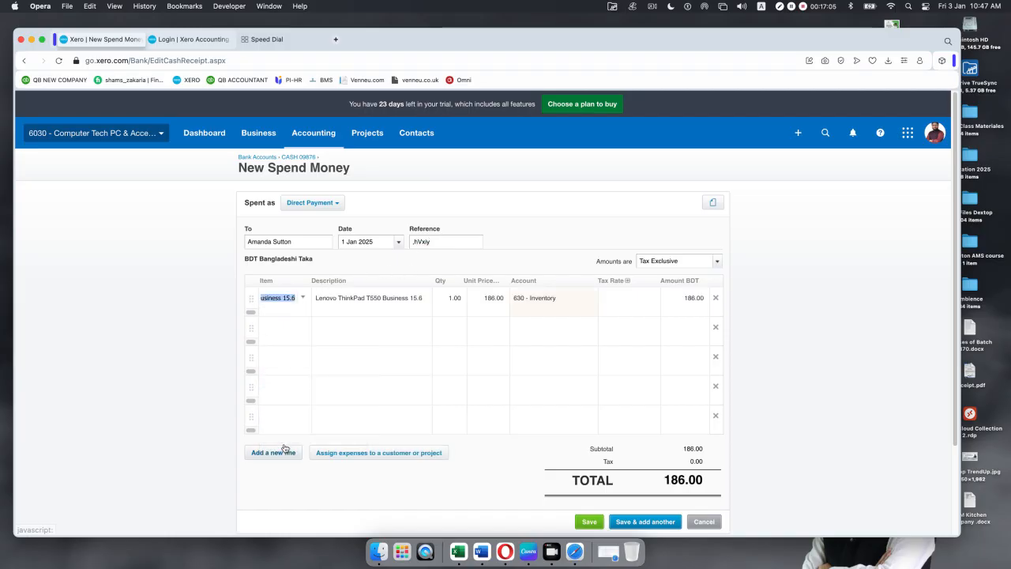
click(451, 304)
text(3)
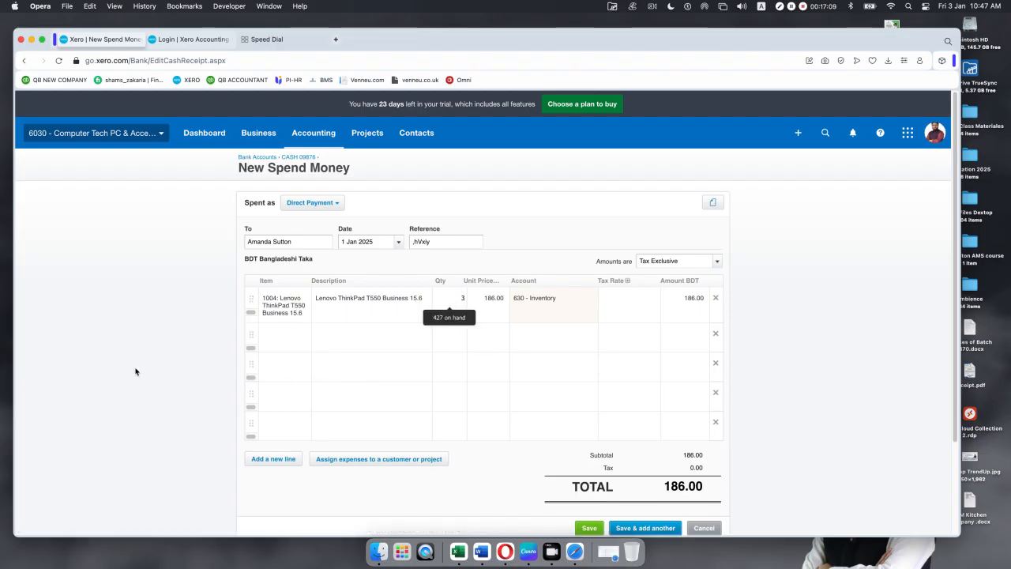
click(136, 368)
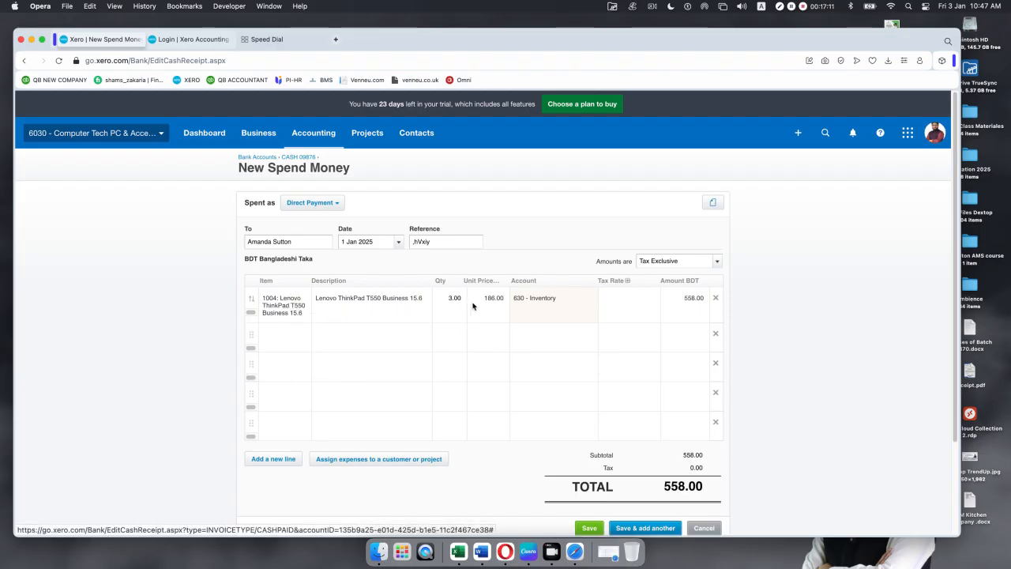
click(651, 305)
click(623, 339)
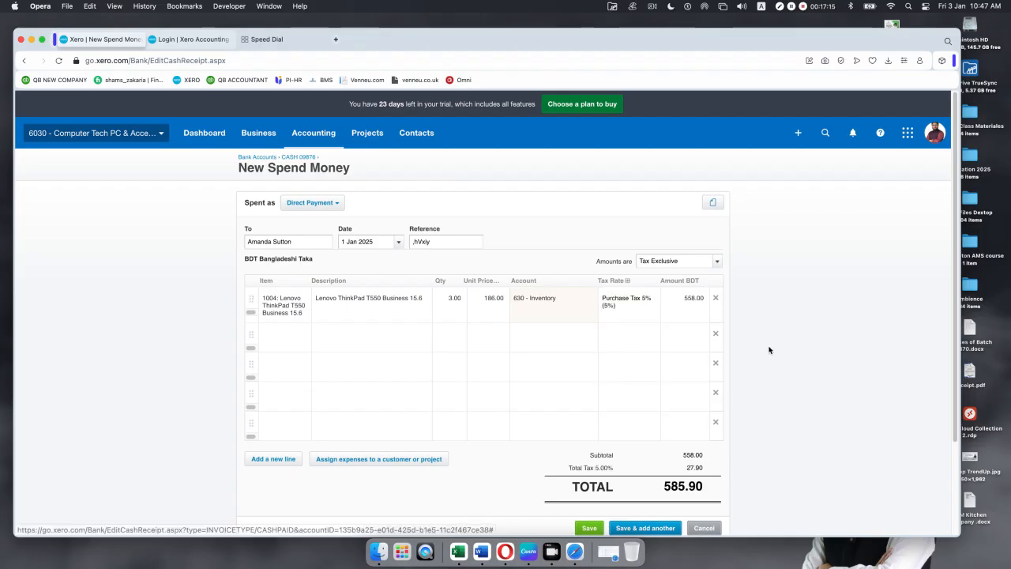
scroll(645, 393, down, 3)
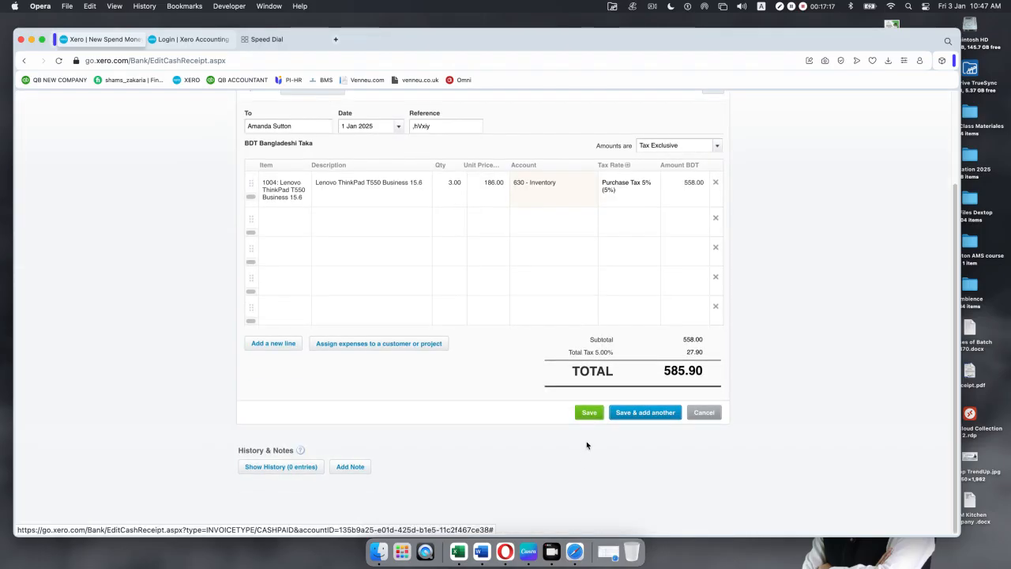
click(588, 411)
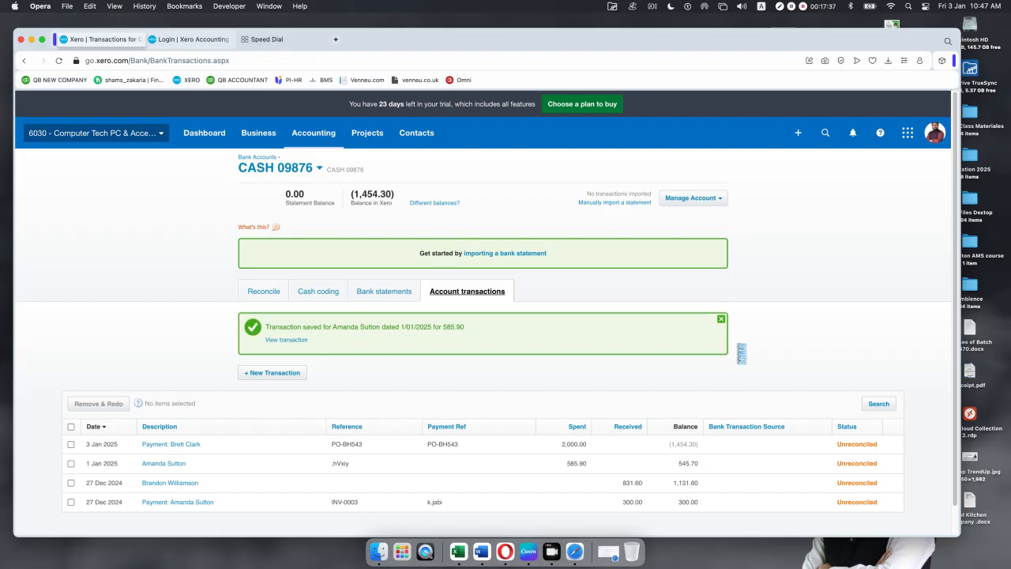
Step: Dismiss the Transaction saved banner and open the + Create new menu
click(720, 319)
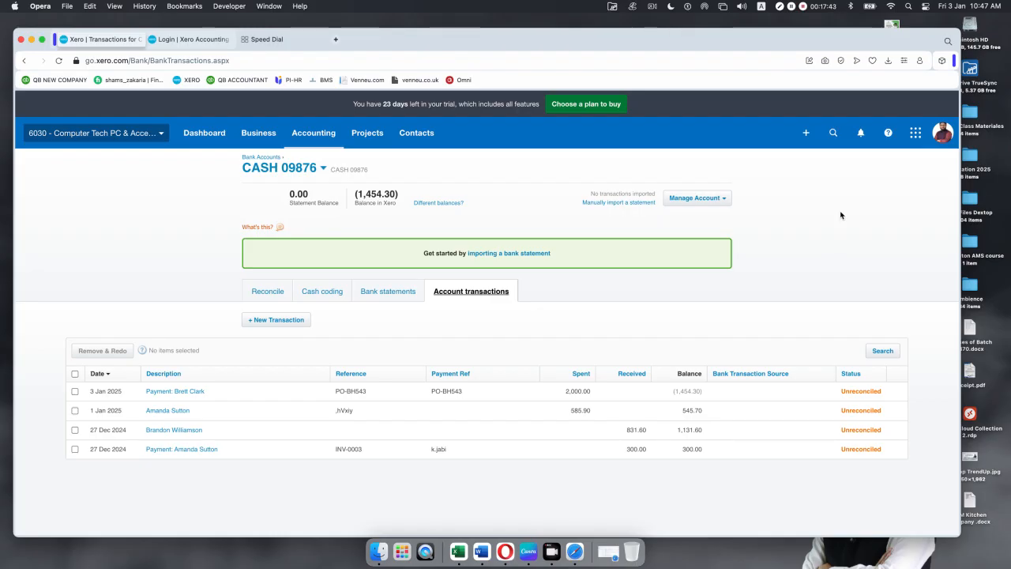
click(805, 133)
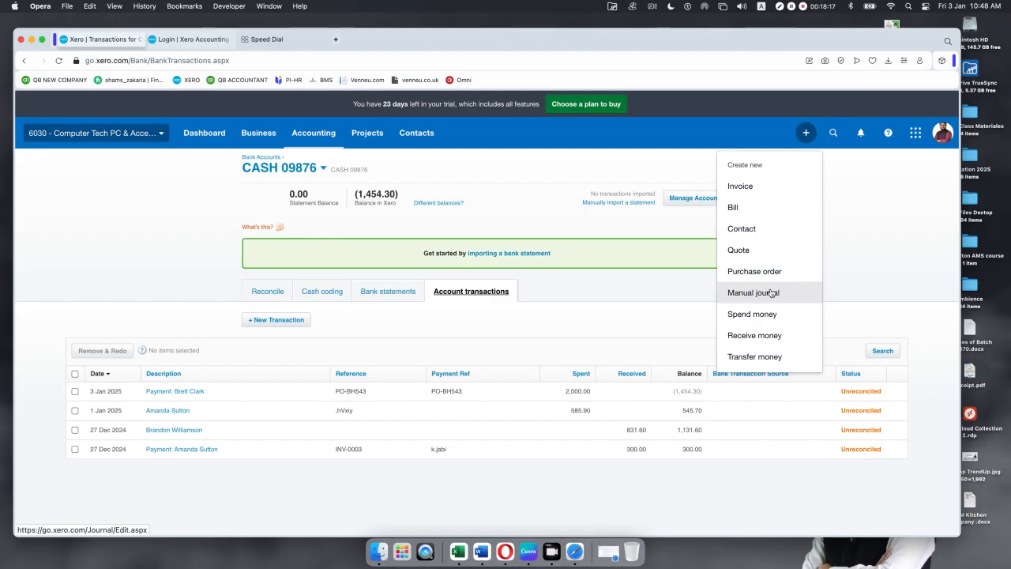
Step: Start a new Spend Money transaction paid from CASH 09876
click(759, 316)
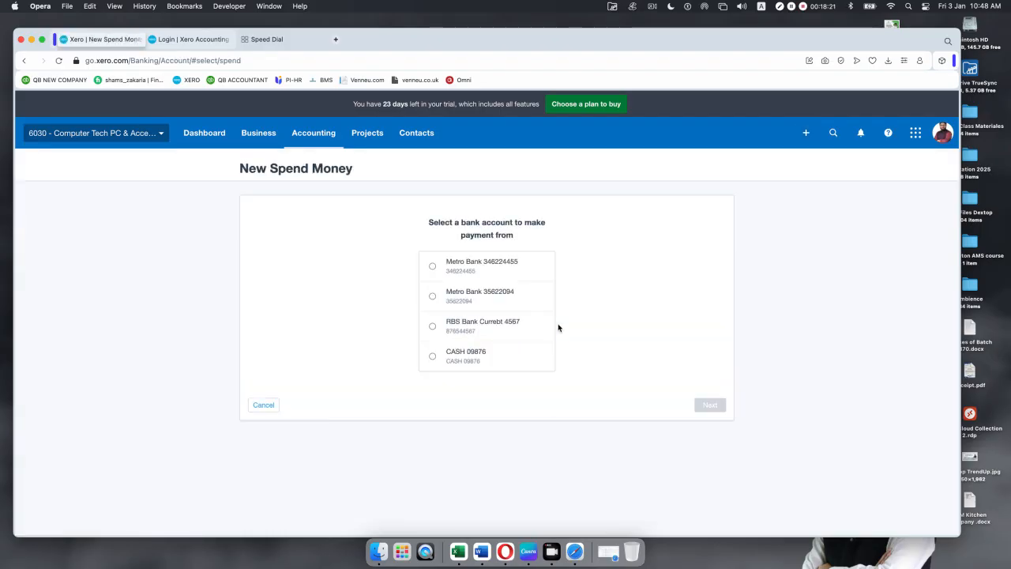
click(432, 357)
click(708, 405)
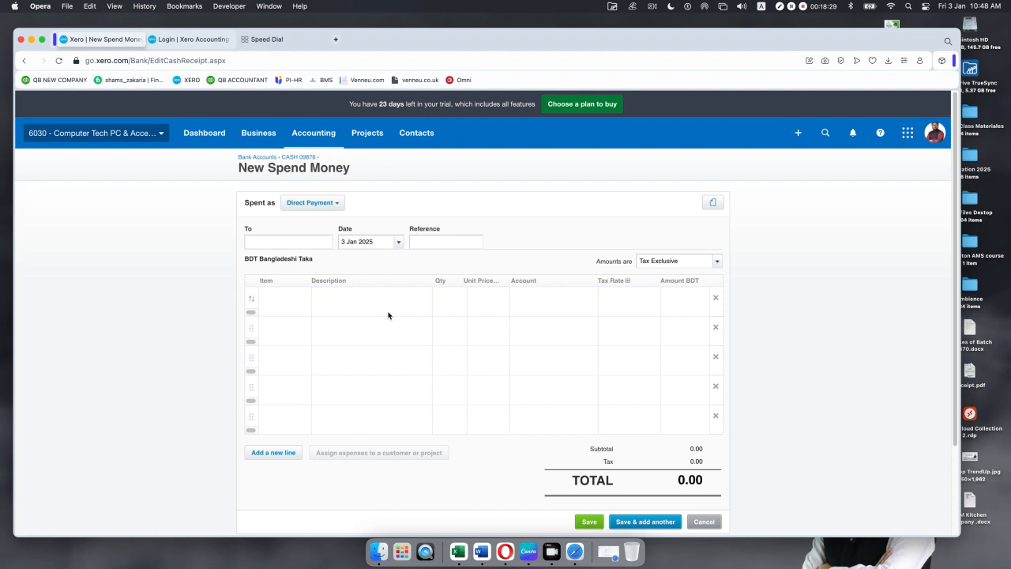
Step: Make new contact Electric Work the payee and date the transaction 2 Jan 2025
click(252, 239)
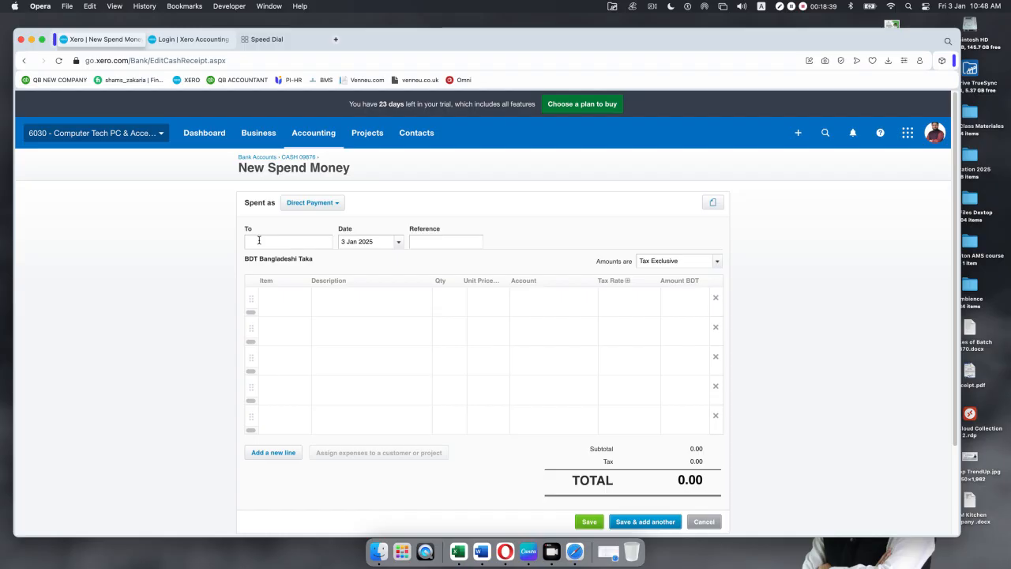
text(Ele)
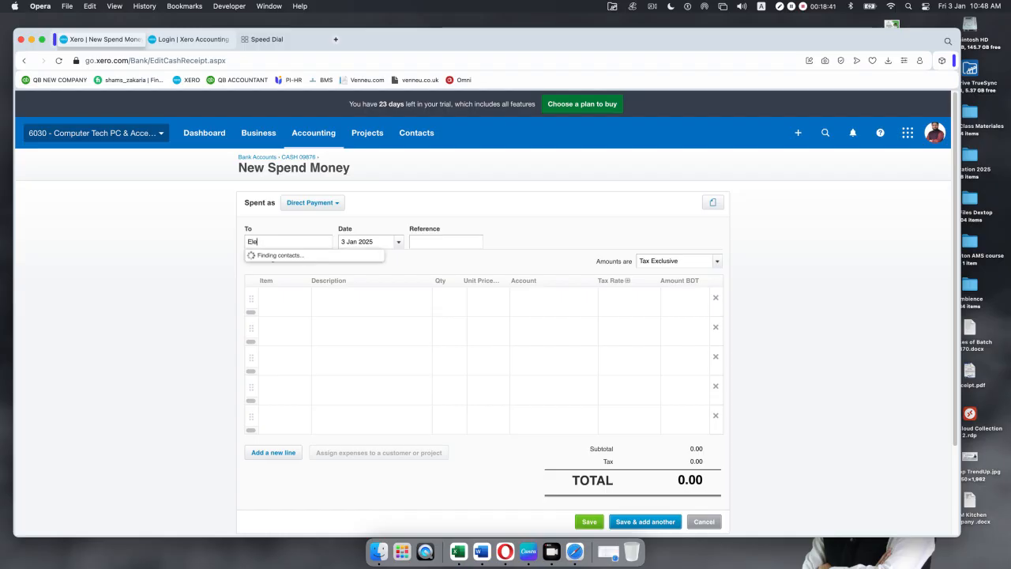
text(ctric)
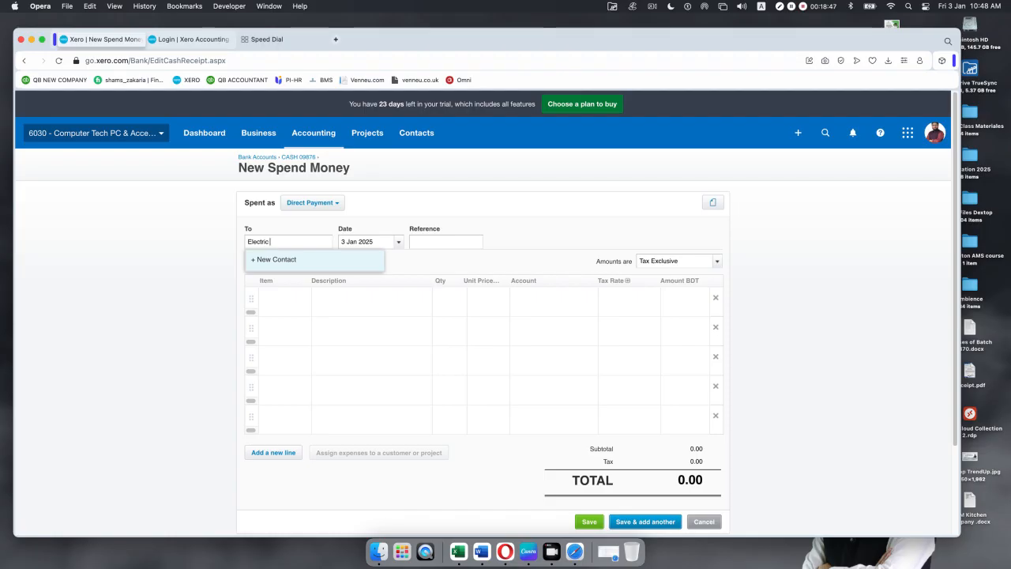
text( Work)
click(270, 259)
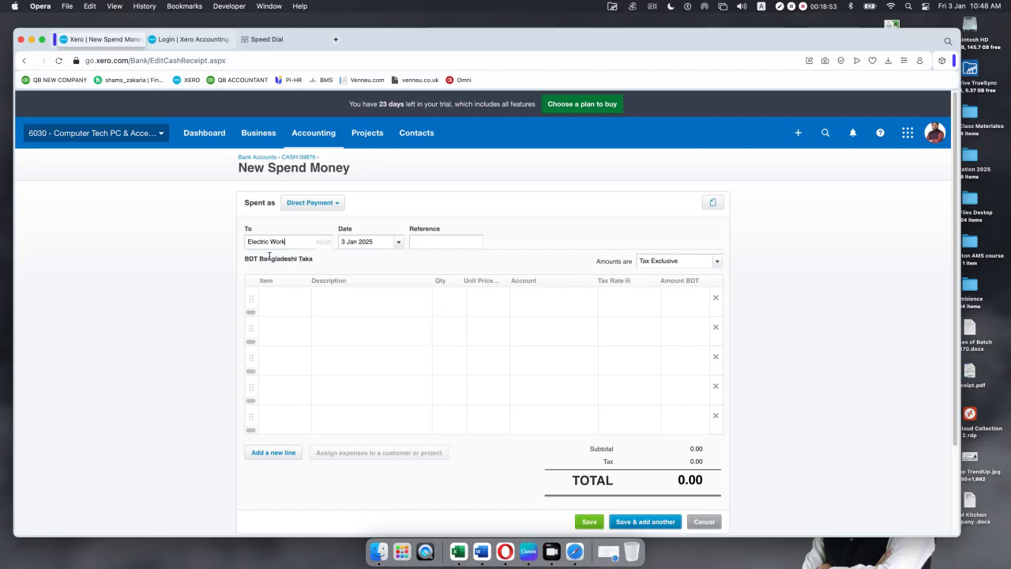
click(399, 245)
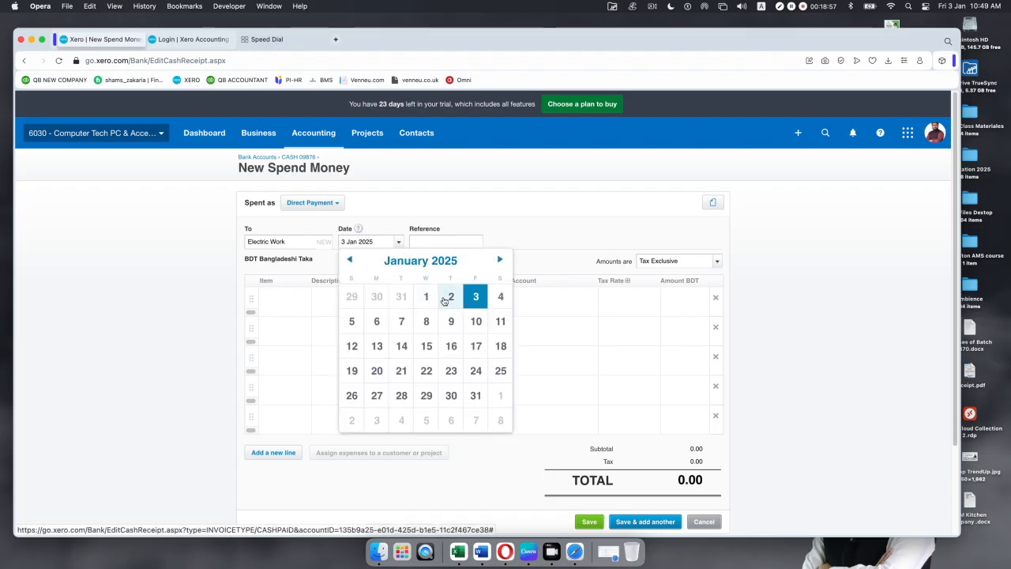
click(451, 297)
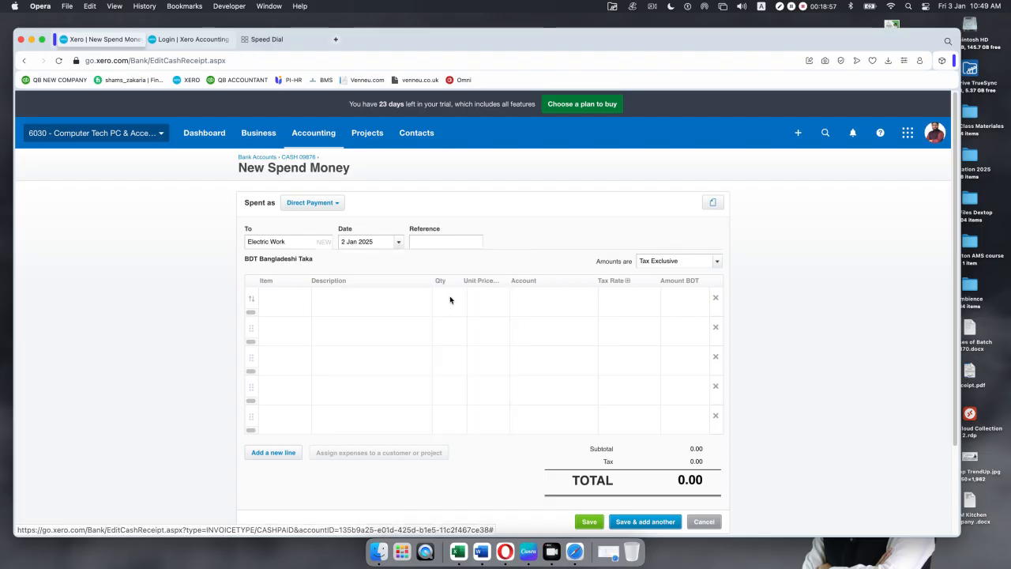
Step: Enter the line 'Electric work for maintenance', fixing the spelling, with quantity 1 at 100.00
click(335, 305)
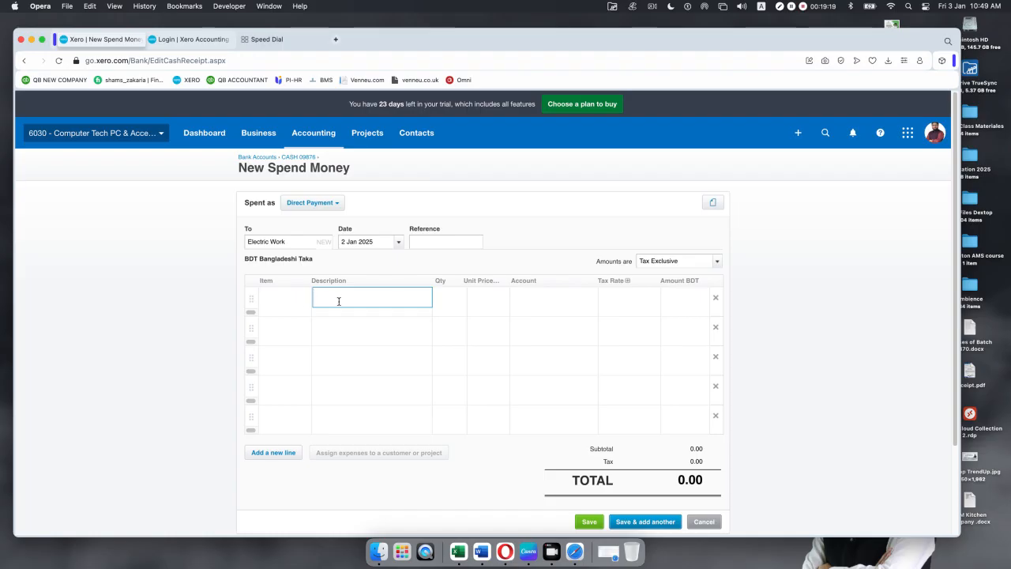
text(Electric work for maintance)
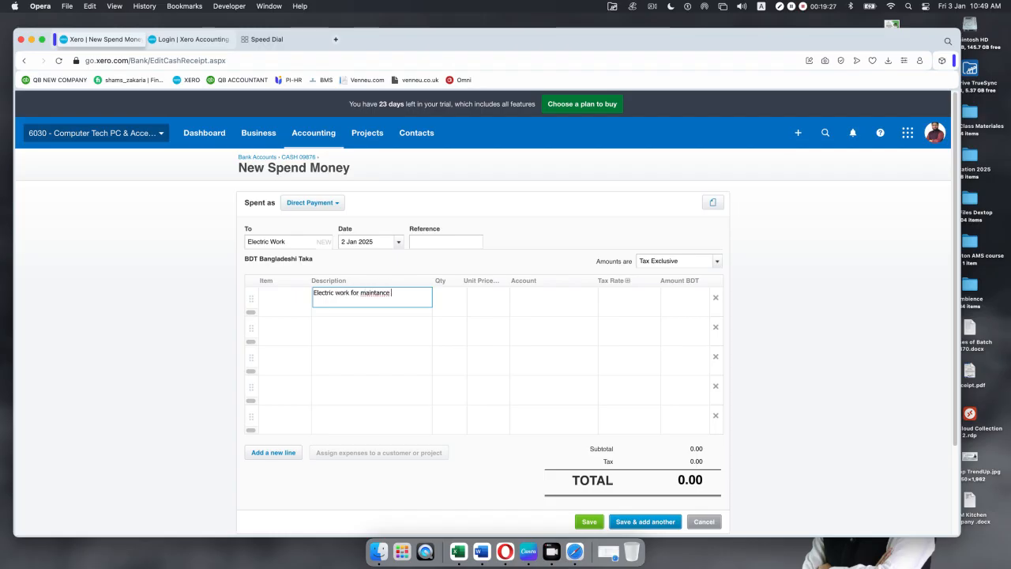
right_click(376, 293)
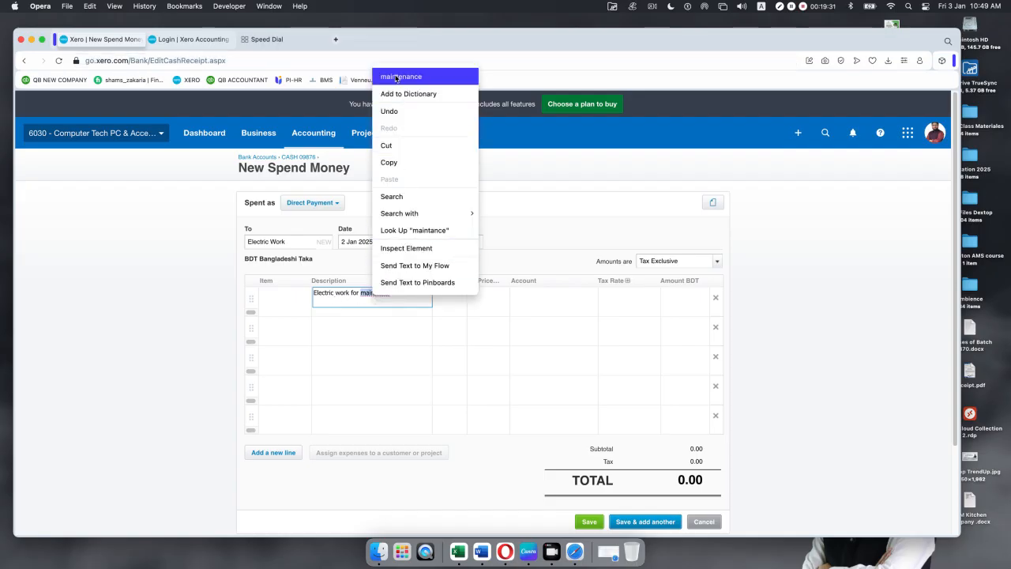
key(Return)
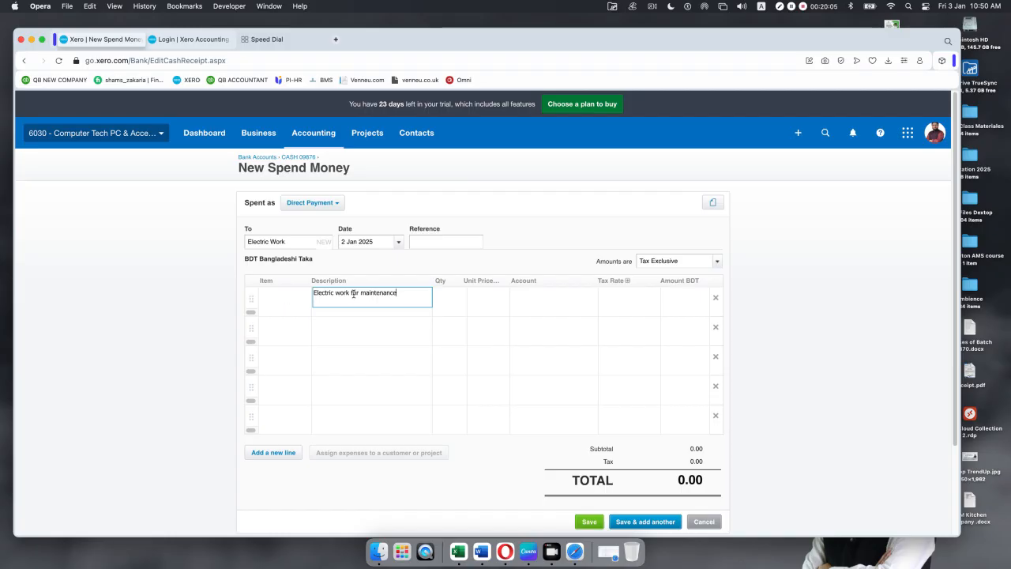
click(450, 297)
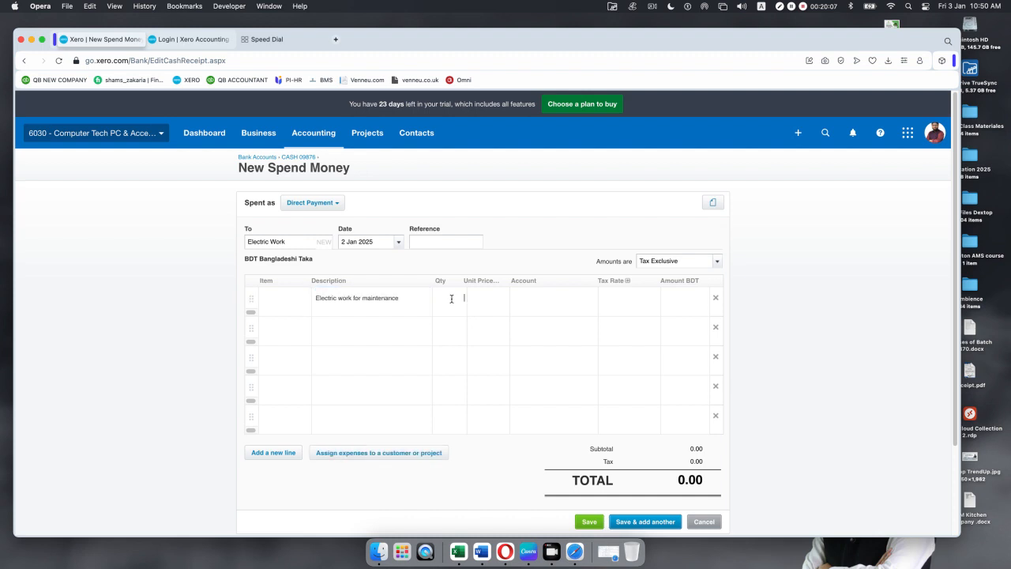
text(1)
key(Tab)
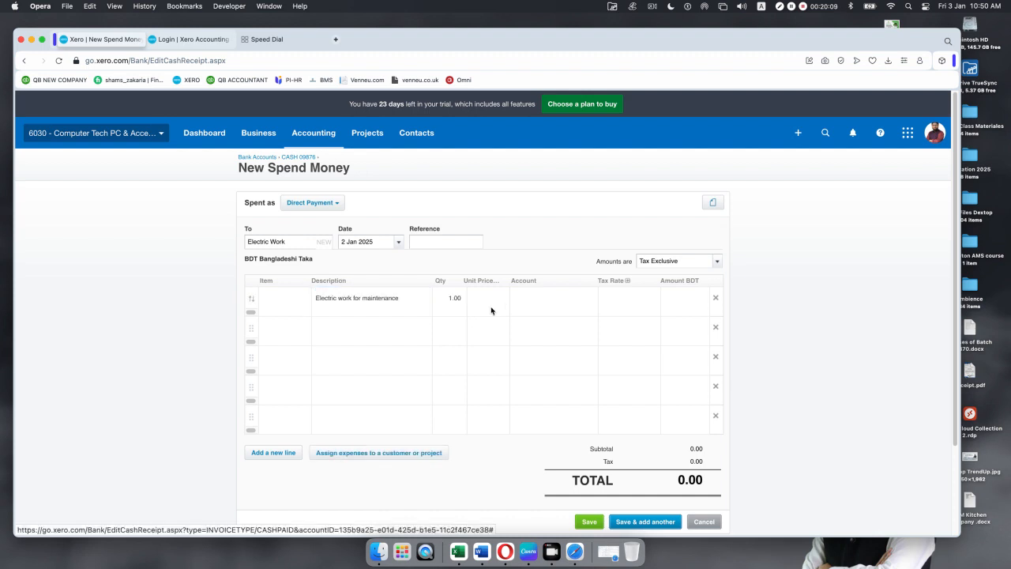
text(100)
click(553, 298)
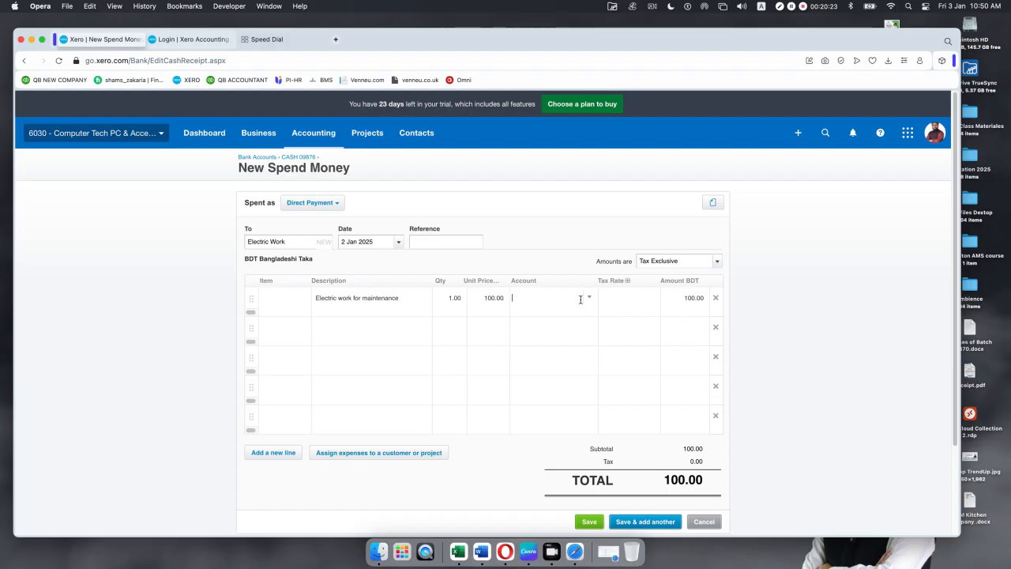
Step: Code the line to 429 - General Expenses and save the cash payment
click(589, 299)
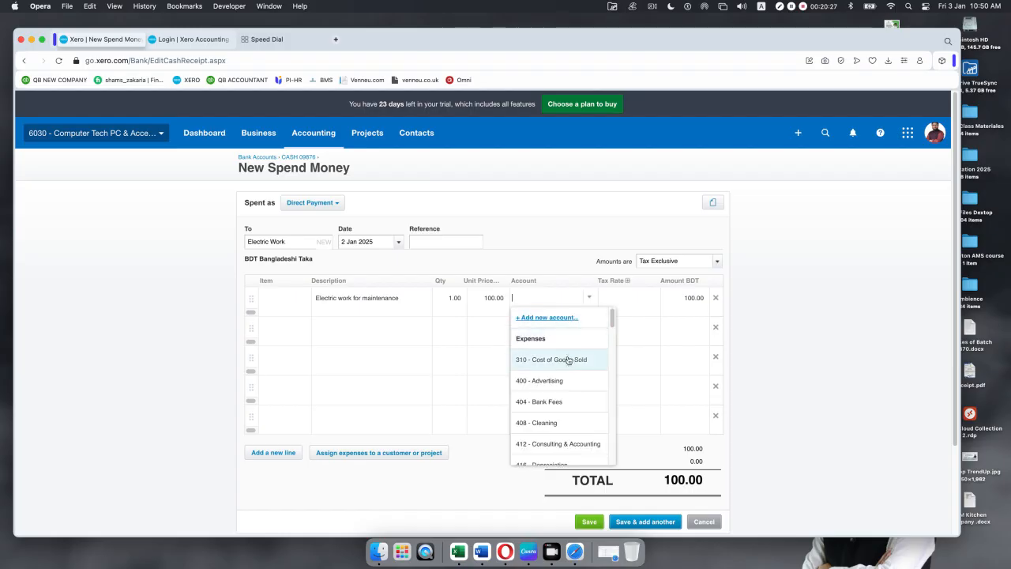
scroll(567, 376, down, 1)
scroll(567, 375, down, 5)
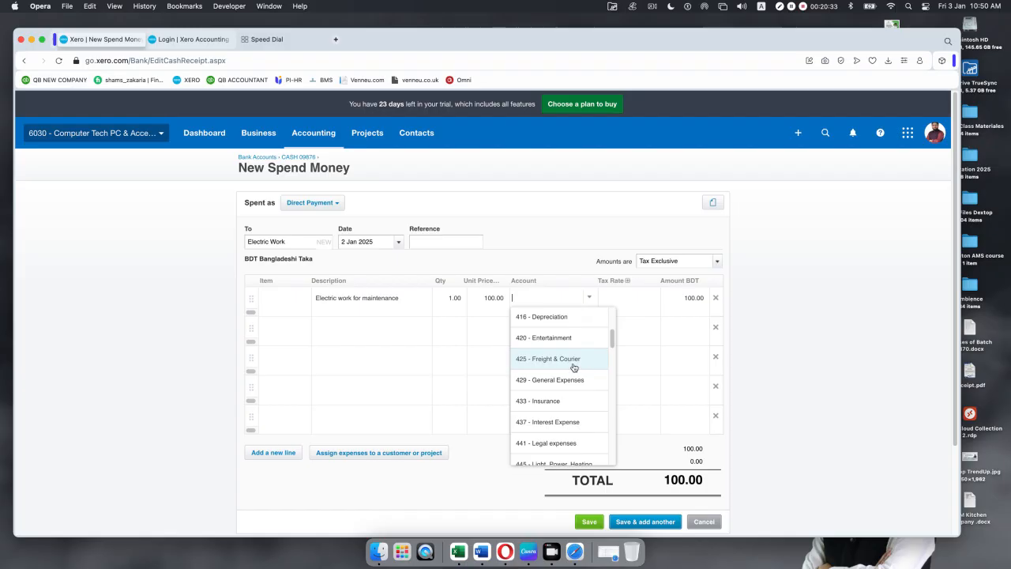
click(570, 379)
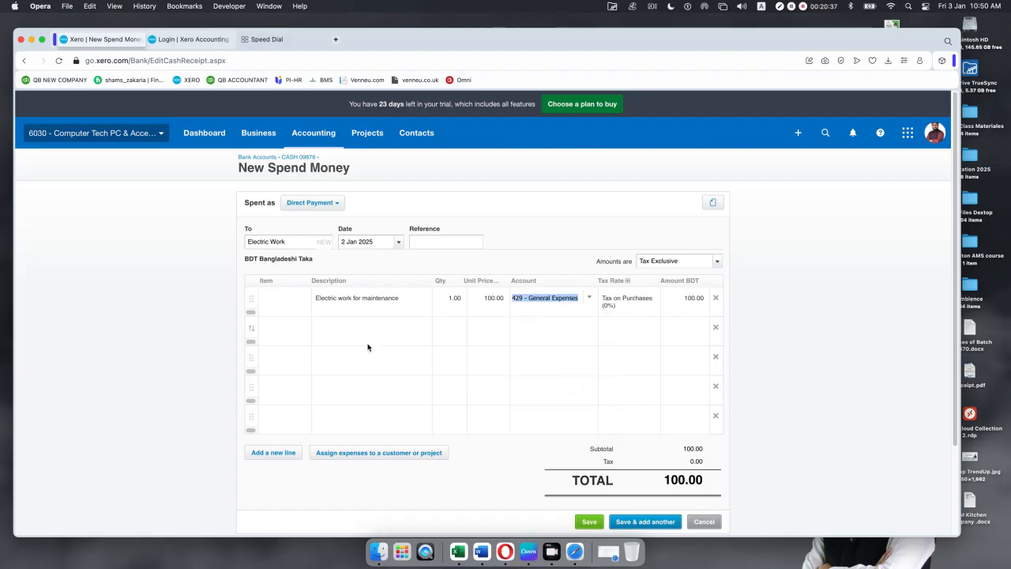
click(591, 242)
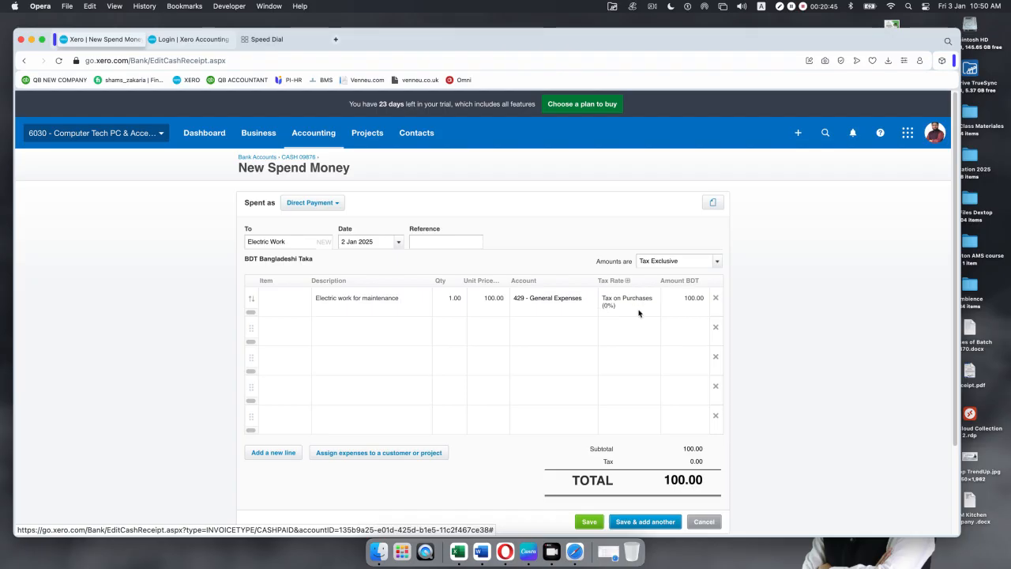
scroll(727, 379, down, 3)
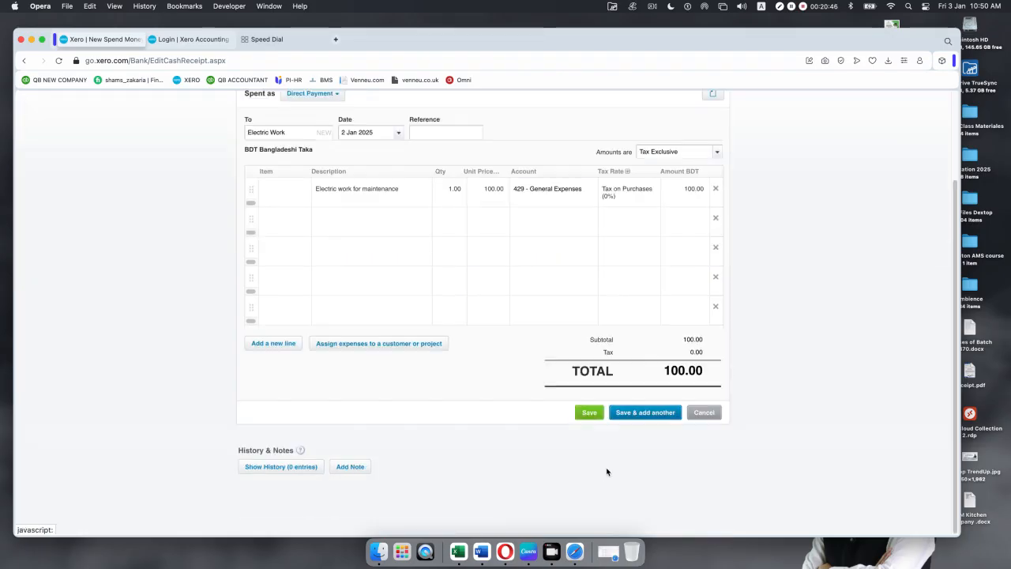
click(588, 414)
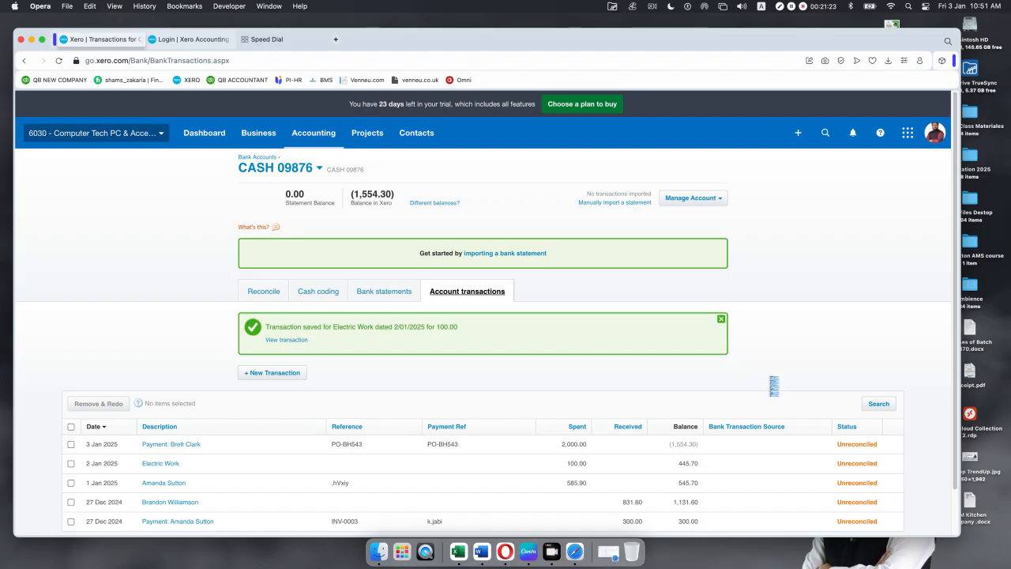
Step: Dismiss the green 'Transaction saved' banner on the CASH 09876 transactions list
click(722, 322)
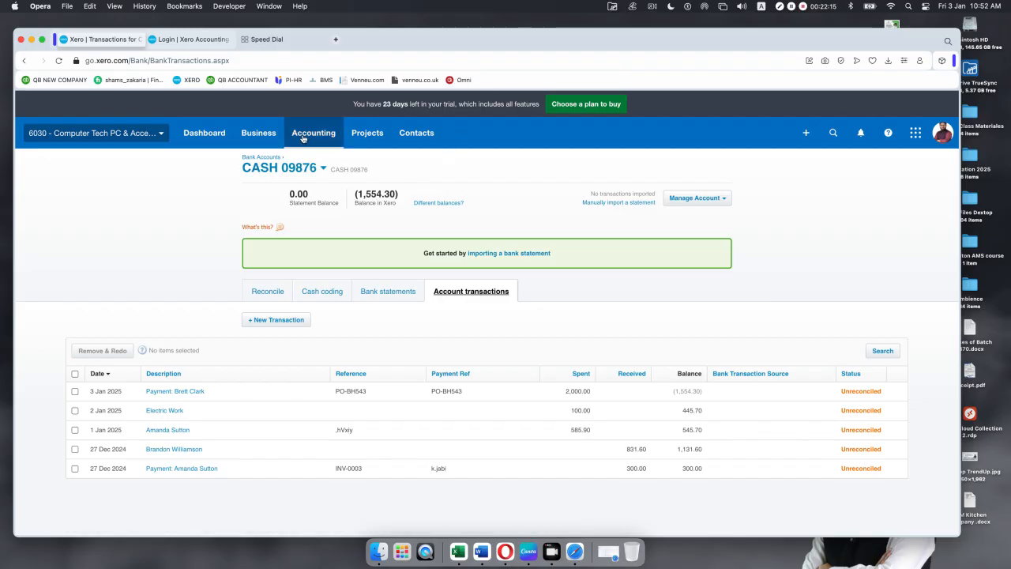
Step: Go from Purchases overview to the Bills to pay list and start a new bill
click(261, 134)
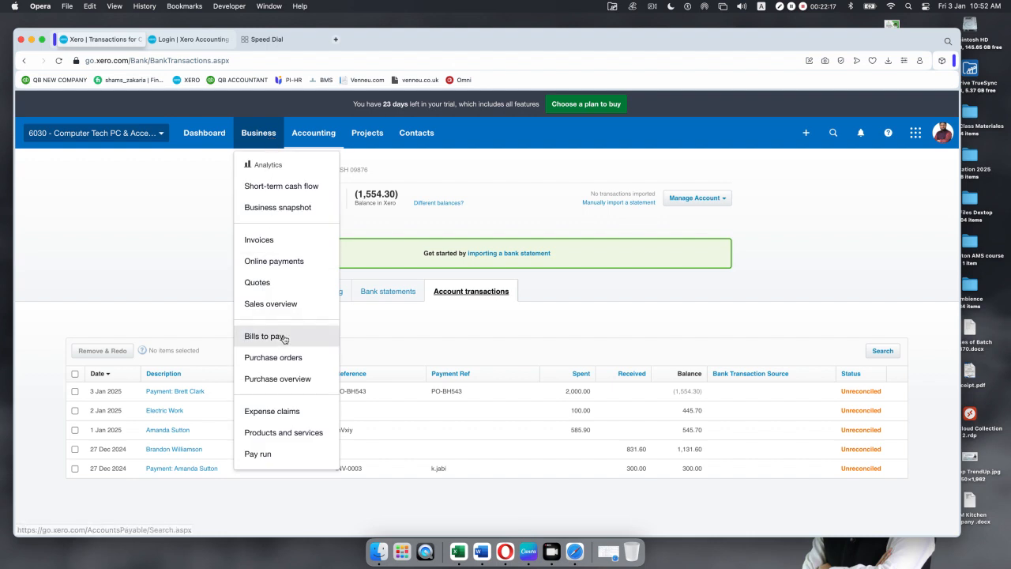
click(277, 379)
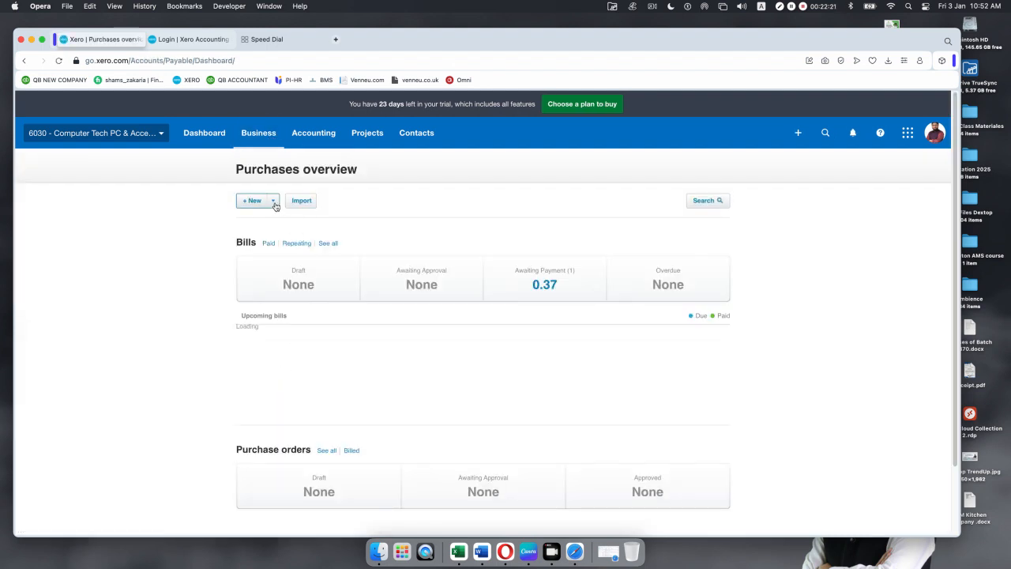
click(273, 202)
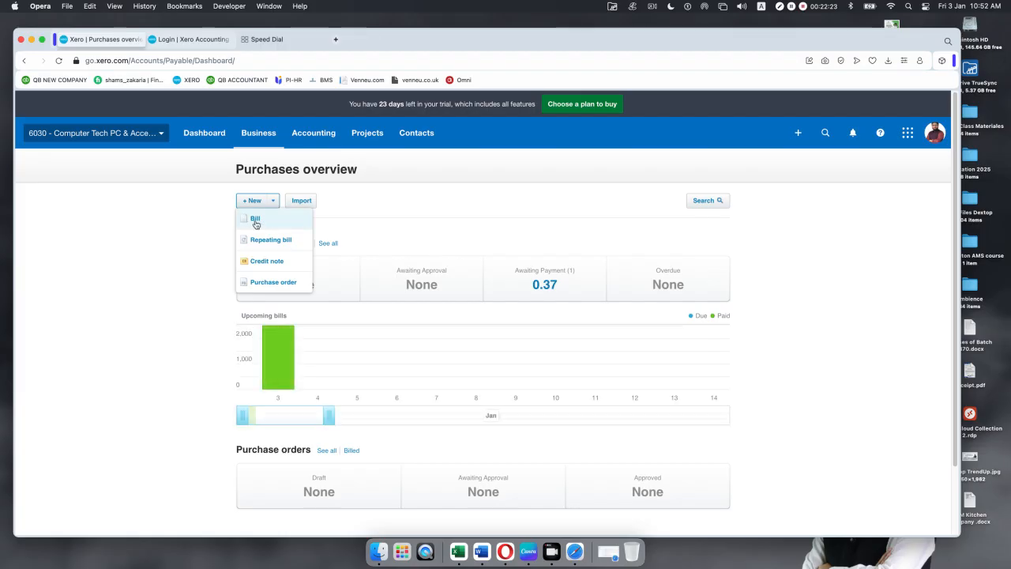
click(255, 220)
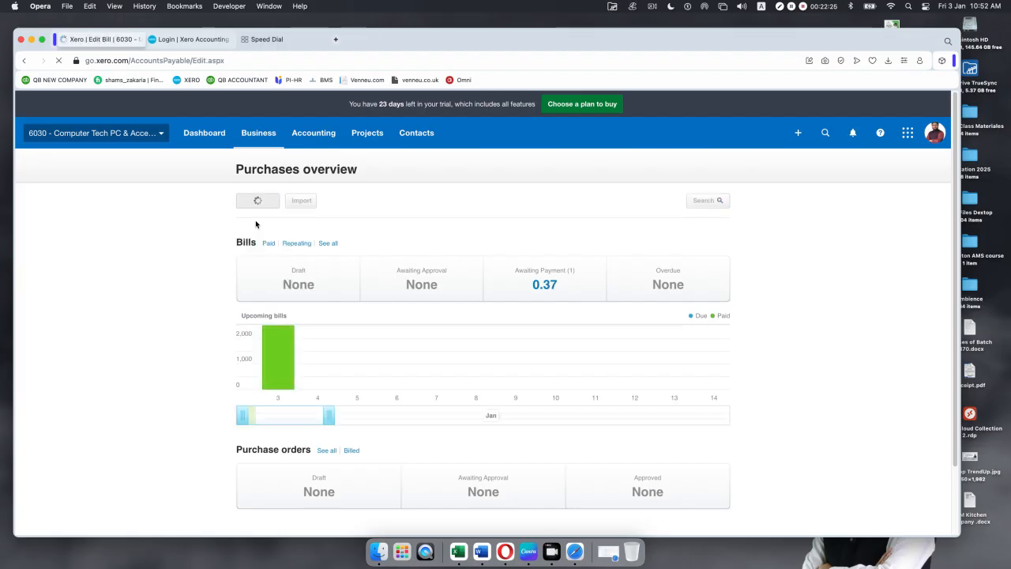
click(258, 132)
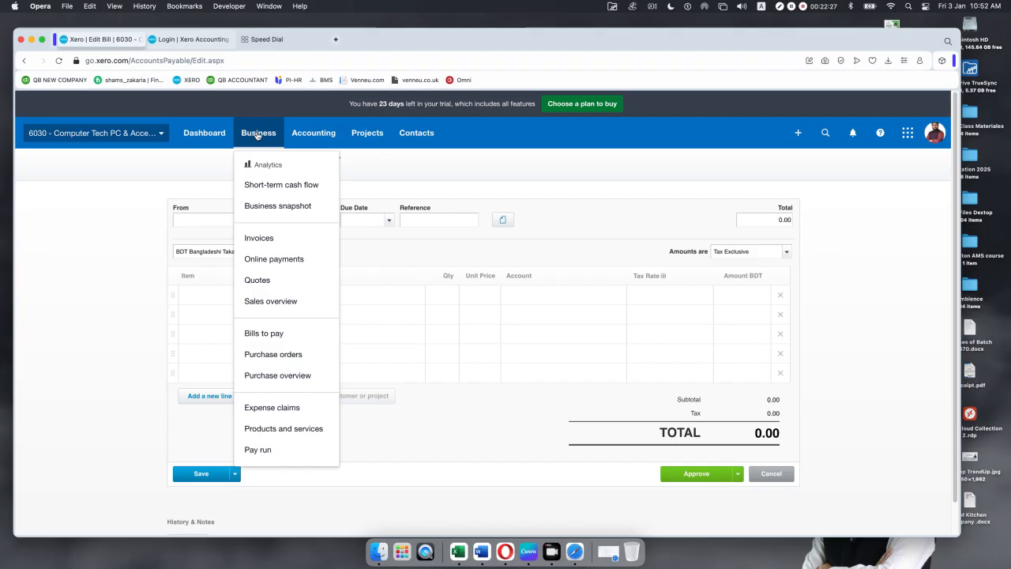
click(266, 335)
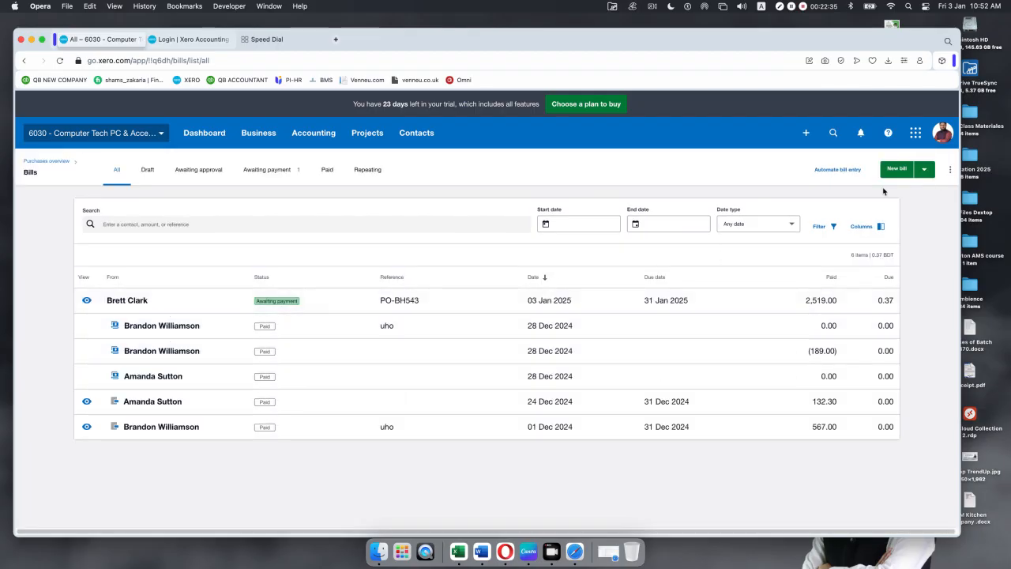
click(524, 303)
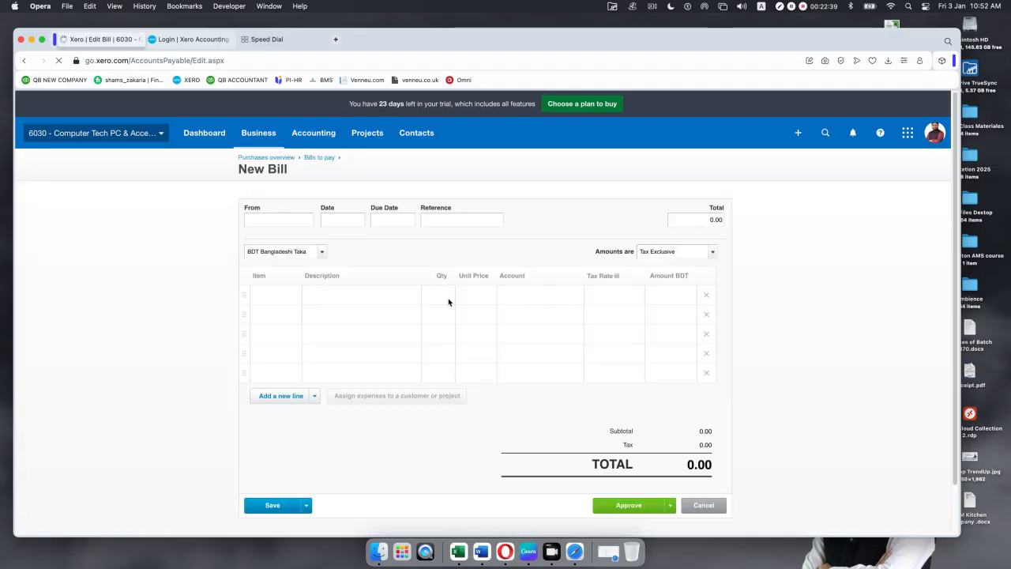
Step: Fill in the bill's supplier contact, date 1 Jan 2025, due date 31 Jan 2025 and reference juhy
click(268, 222)
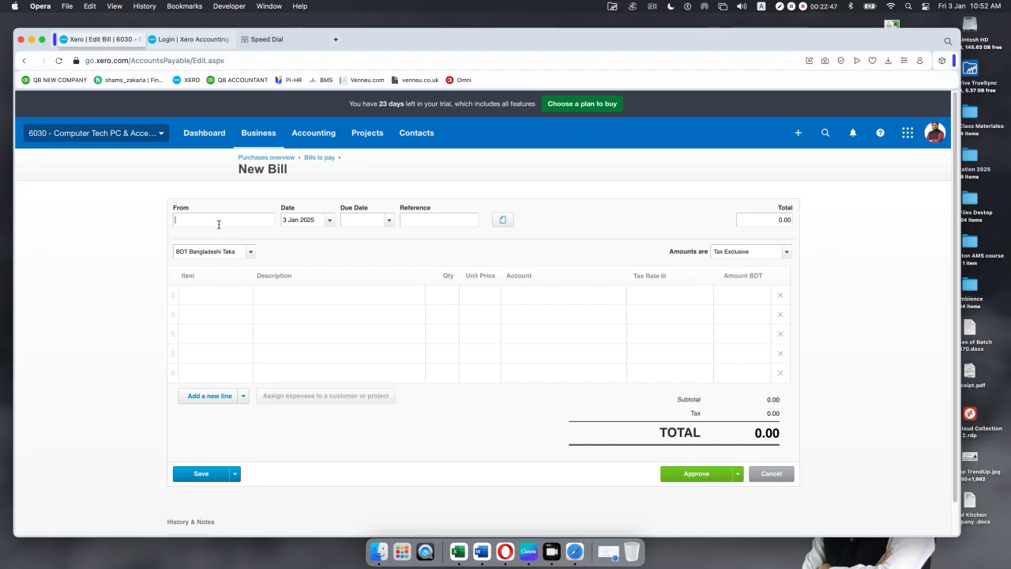
text(a)
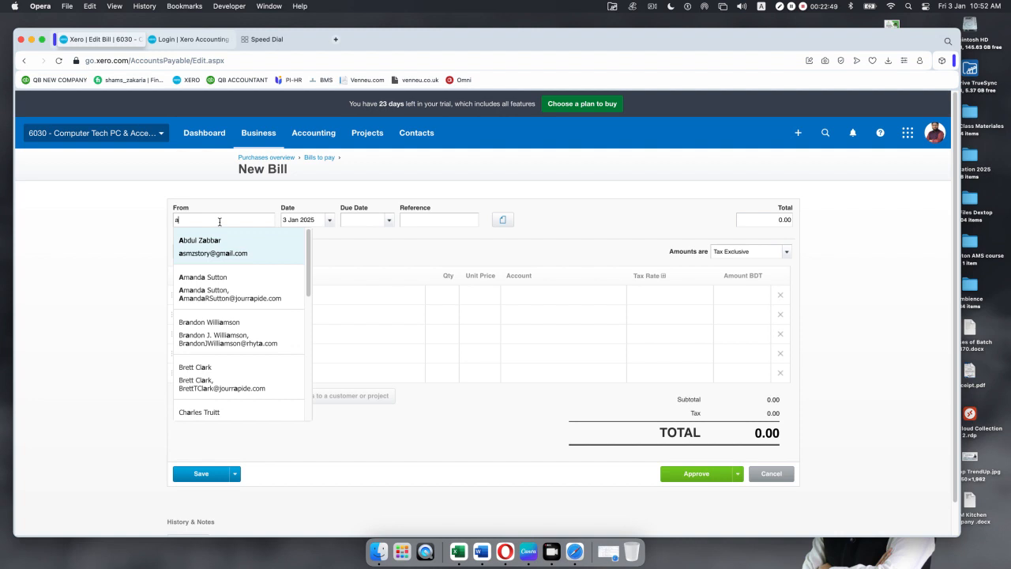
click(214, 300)
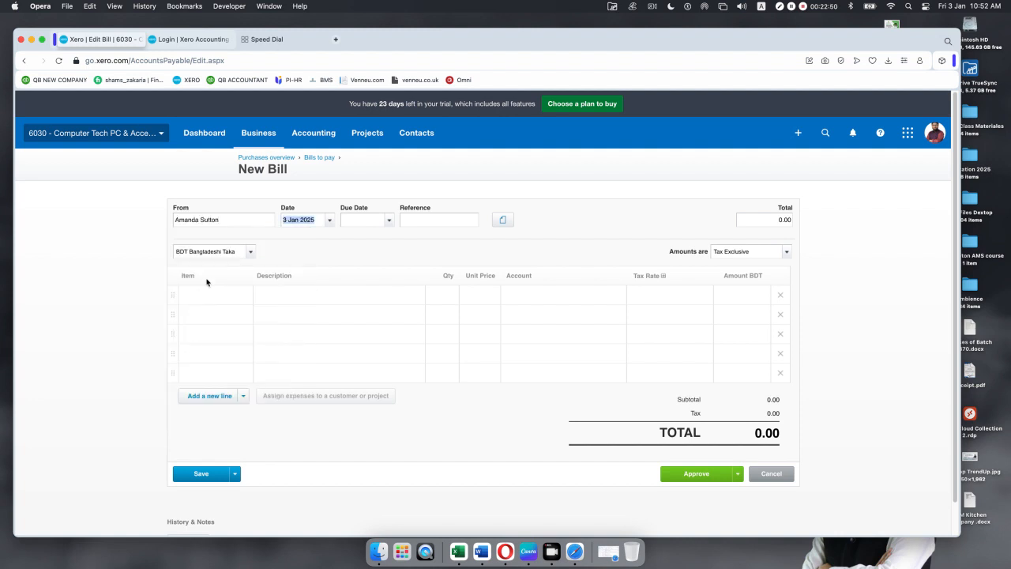
click(330, 223)
click(375, 273)
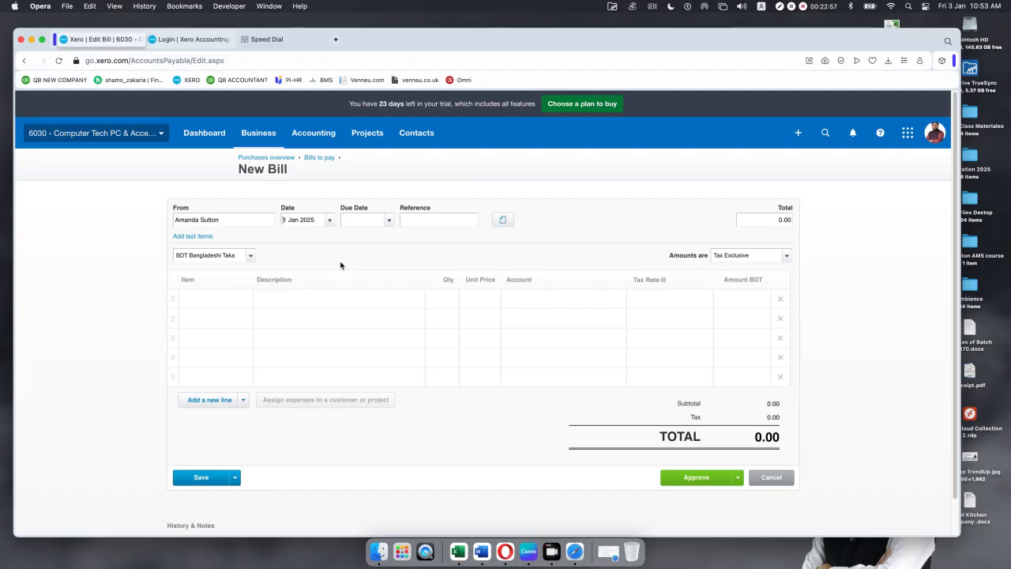
click(390, 221)
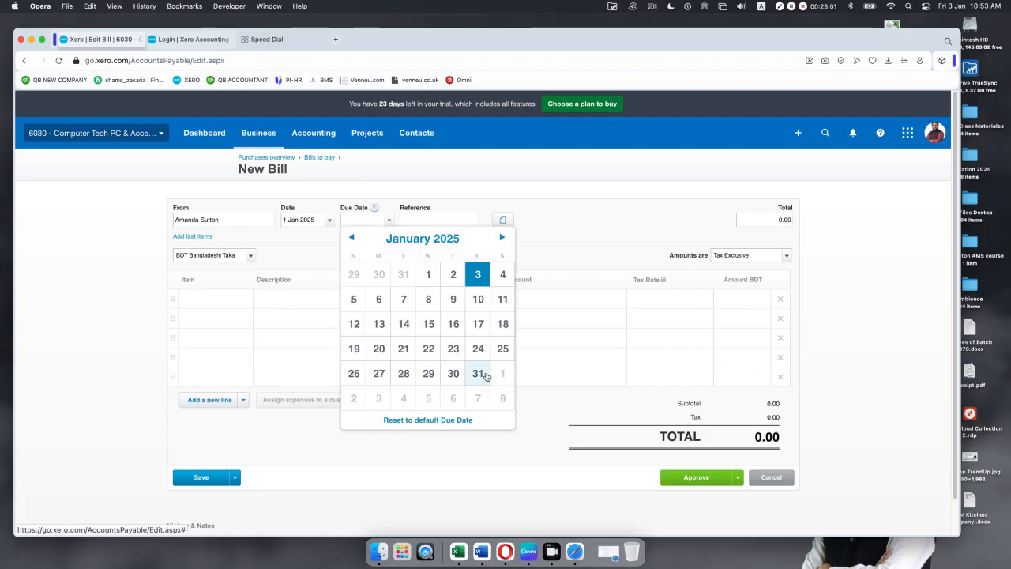
click(478, 373)
click(460, 221)
text(juhy)
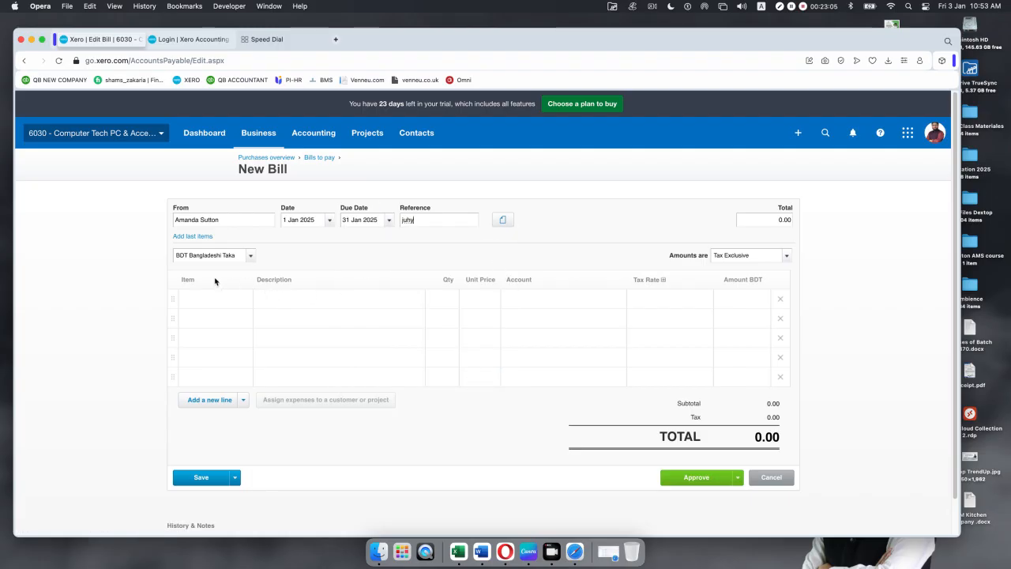
click(206, 298)
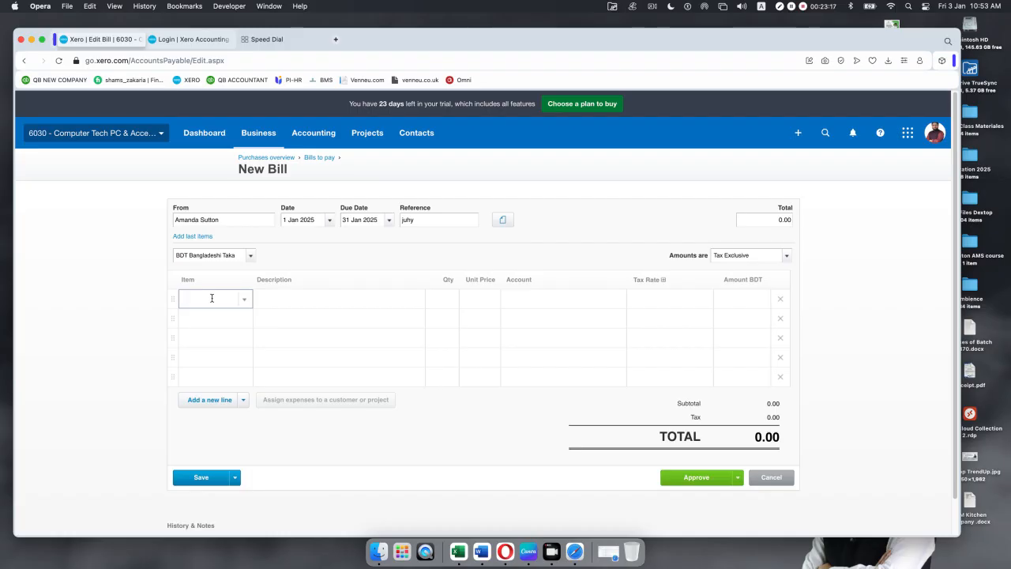
Step: Add 5 Lenovo ThinkPad T550 Business 15.6 with Purchase Tax 5% and approve the bill
click(244, 299)
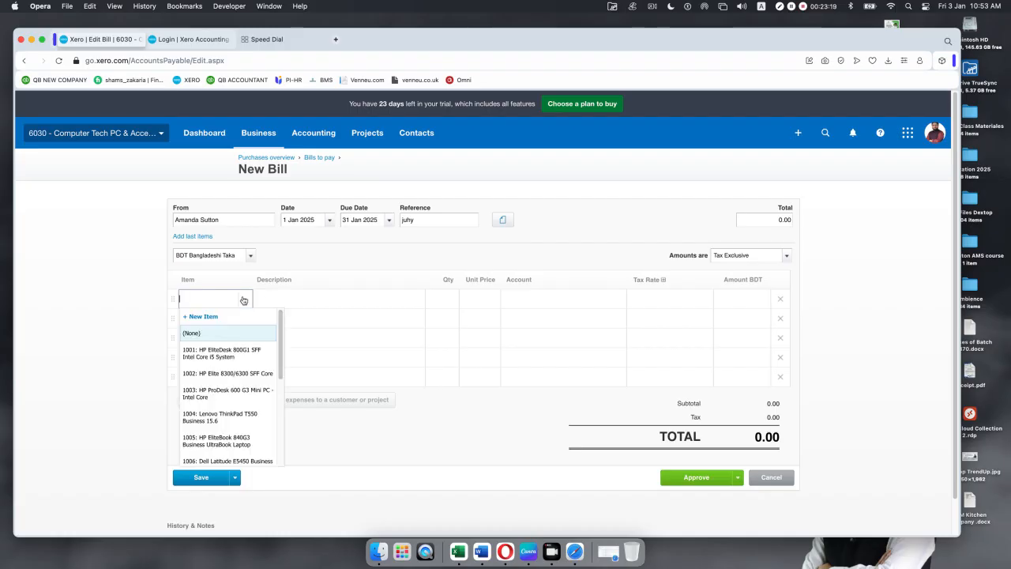
click(225, 415)
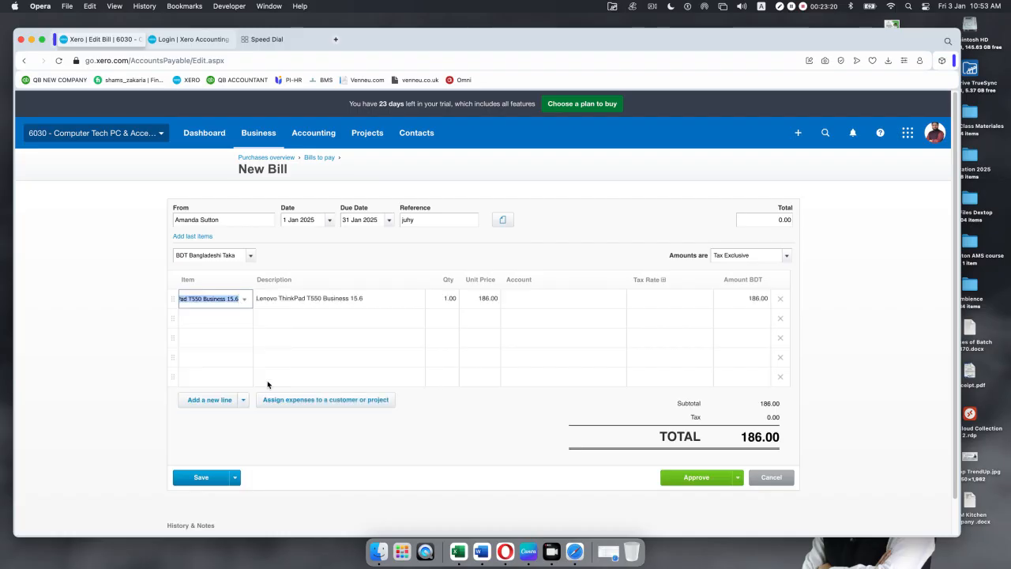
click(448, 313)
text(5)
click(572, 254)
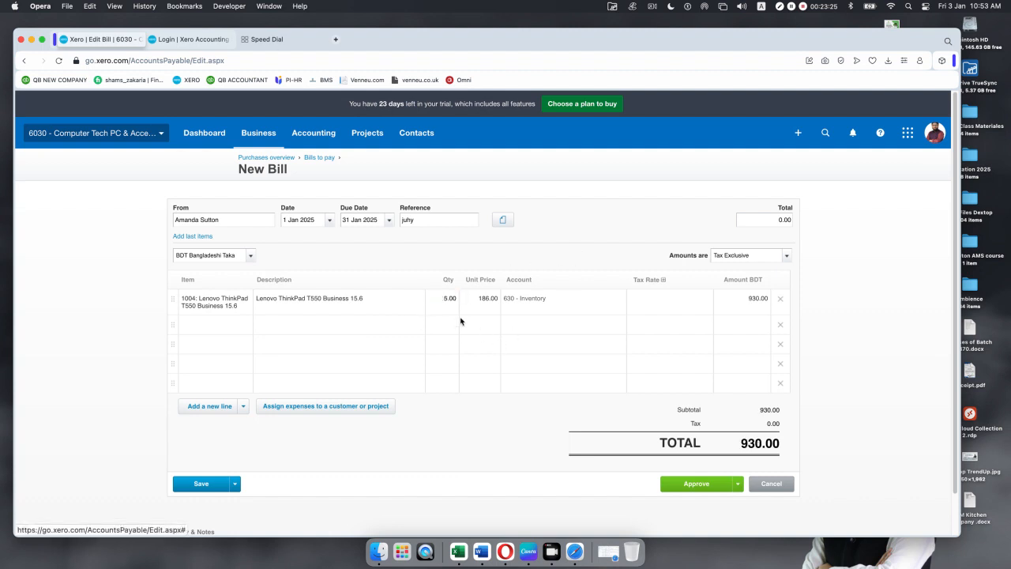
click(687, 301)
click(711, 304)
click(684, 337)
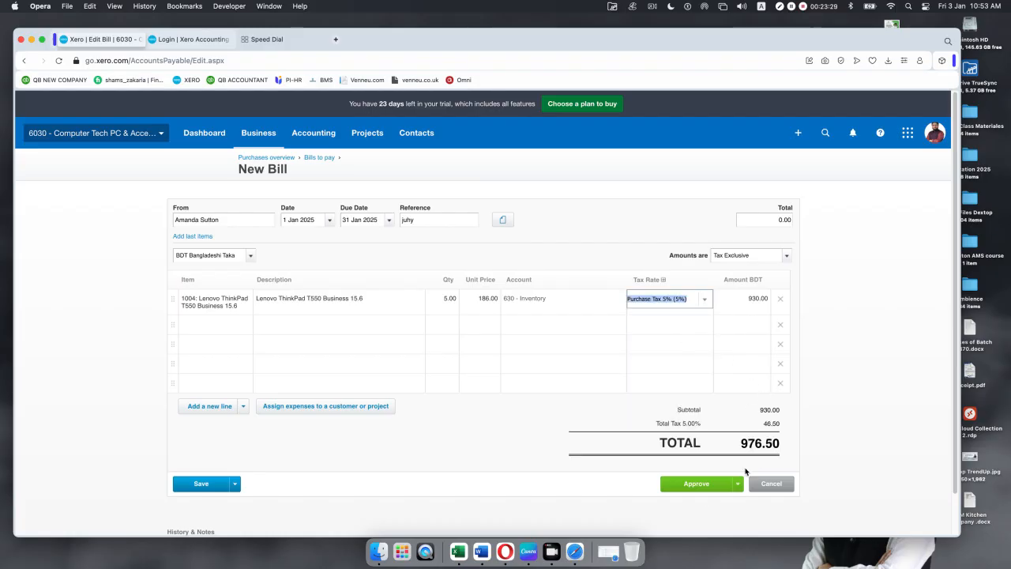
click(695, 484)
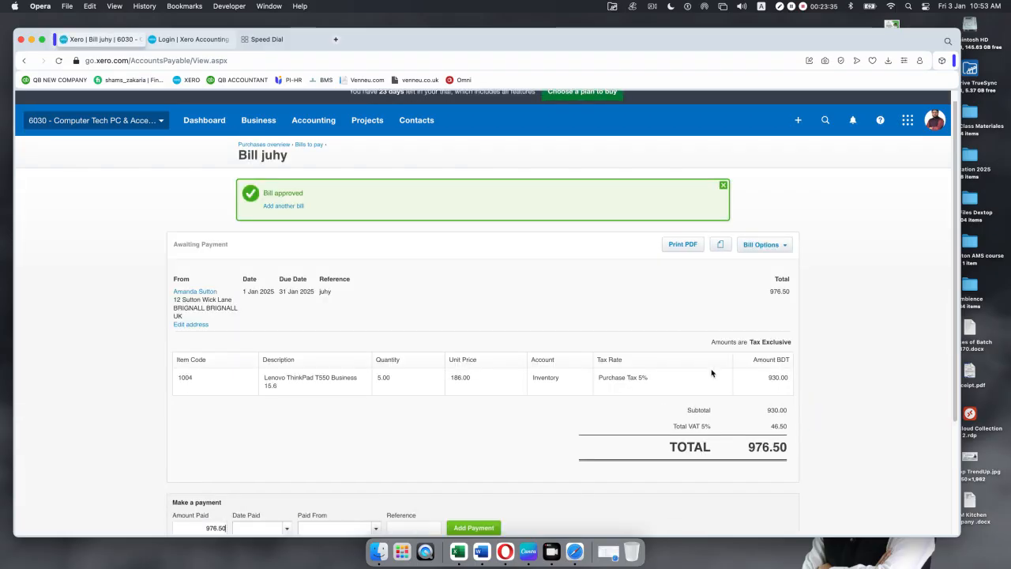
Step: Review the approved 976.50 bill and close the 'Bill approved' banner
scroll(564, 308, down, 4)
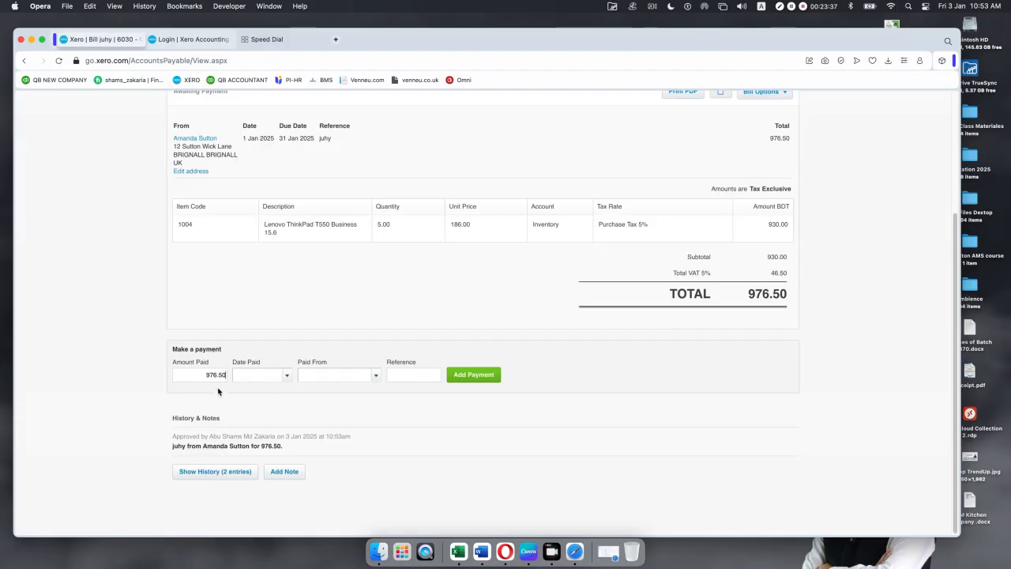
scroll(600, 407, up, 4)
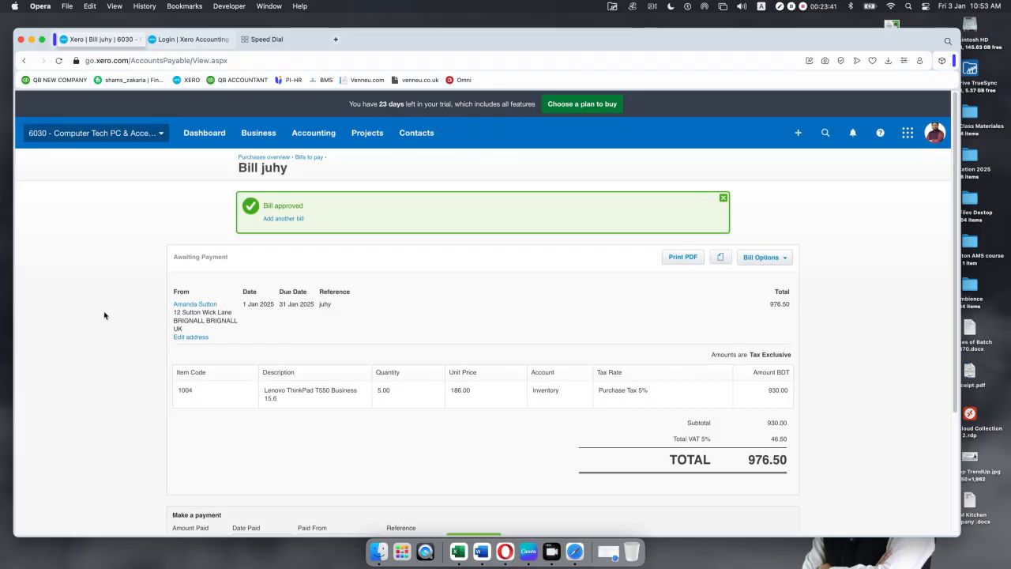
click(722, 204)
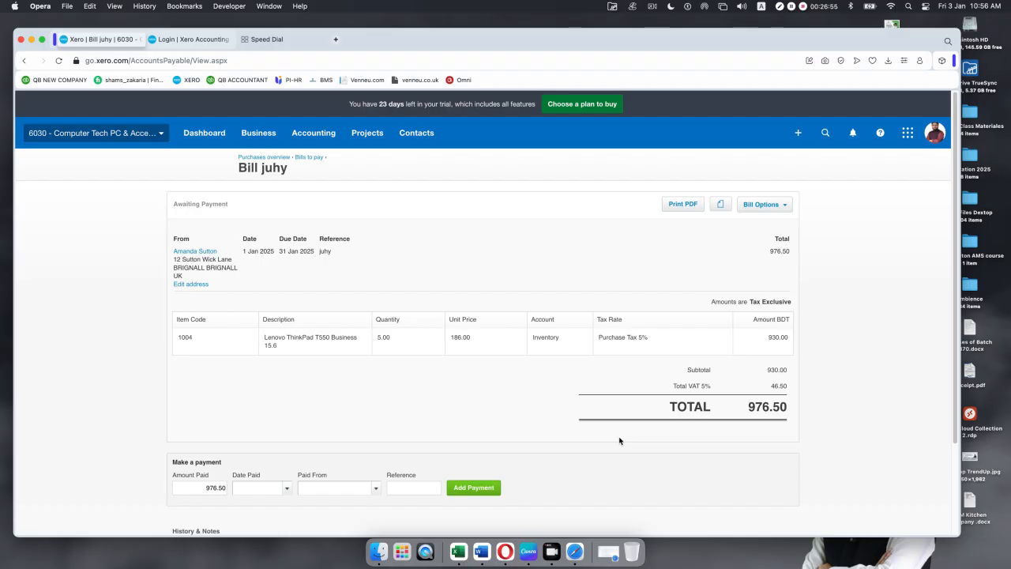
scroll(450, 379, down, 3)
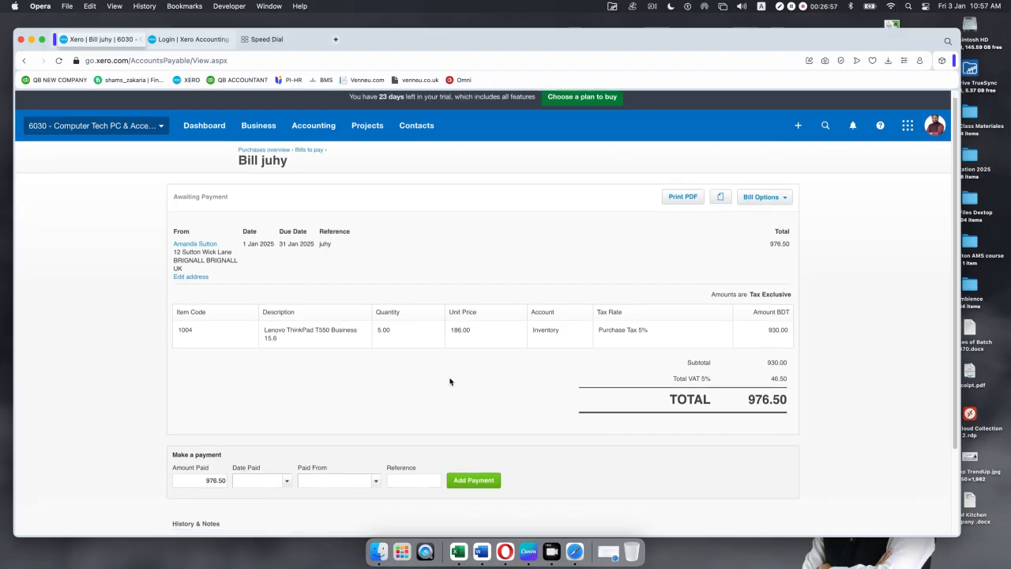
scroll(469, 368, up, 3)
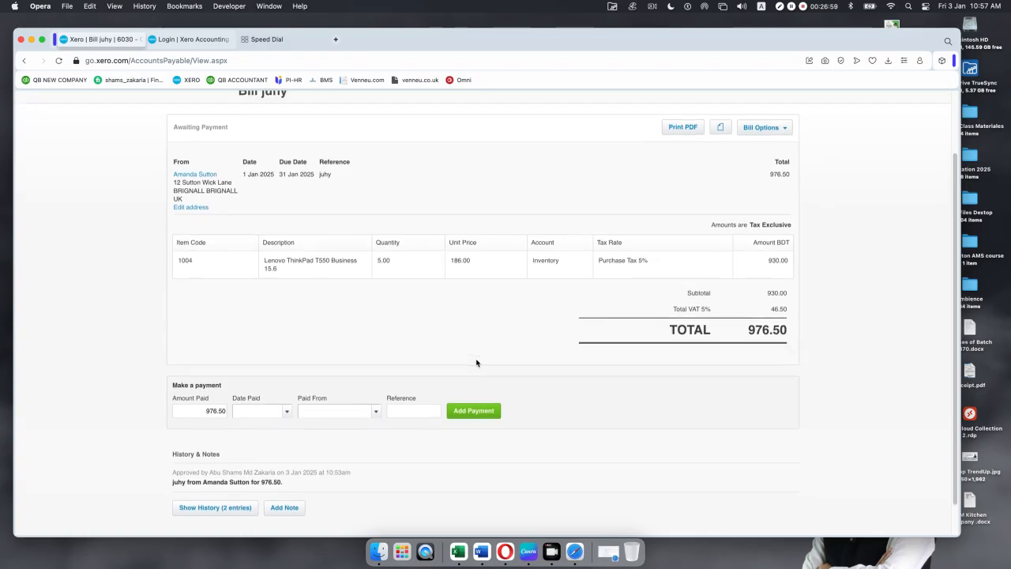
scroll(476, 363, down, 3)
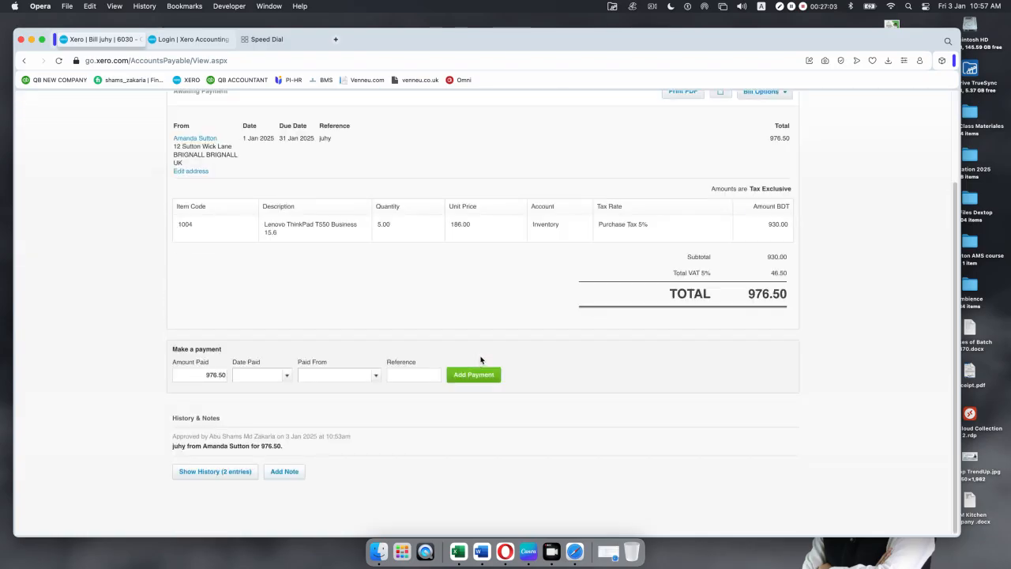
scroll(483, 359, up, 3)
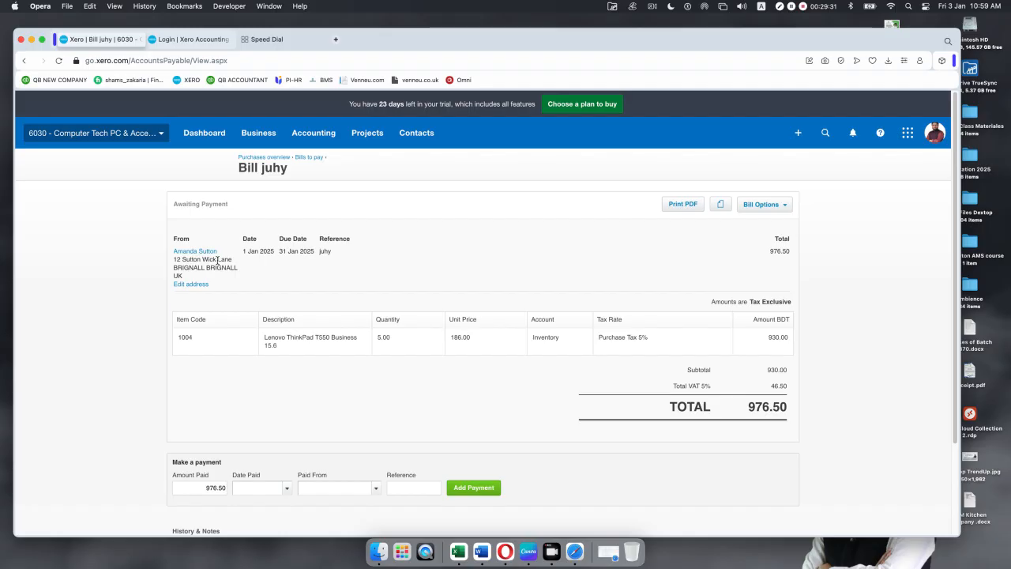
mouse_move(3, 347)
click(799, 135)
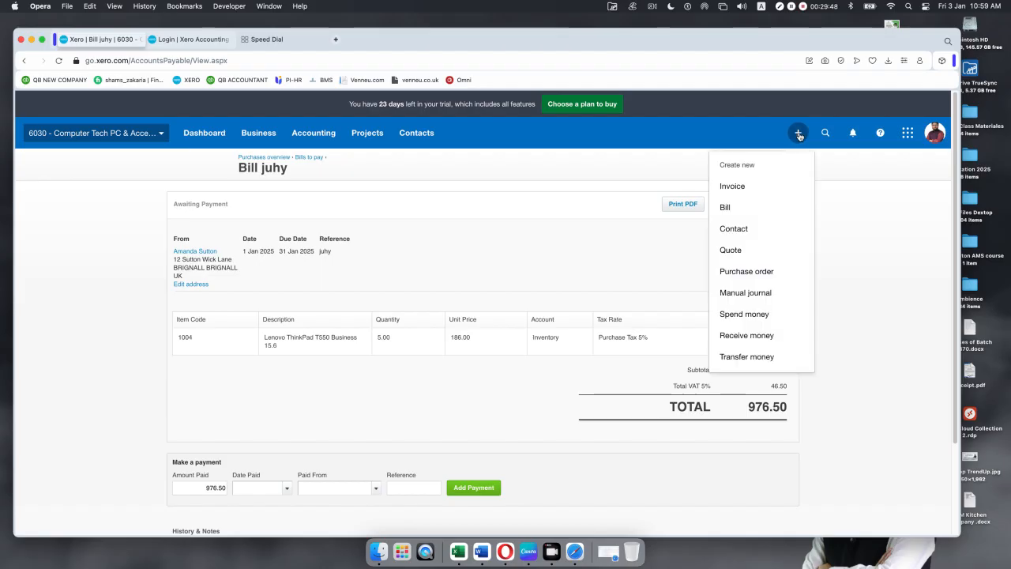
Step: Start a new Spend Money transaction paid from the CASH 09876 account
click(728, 315)
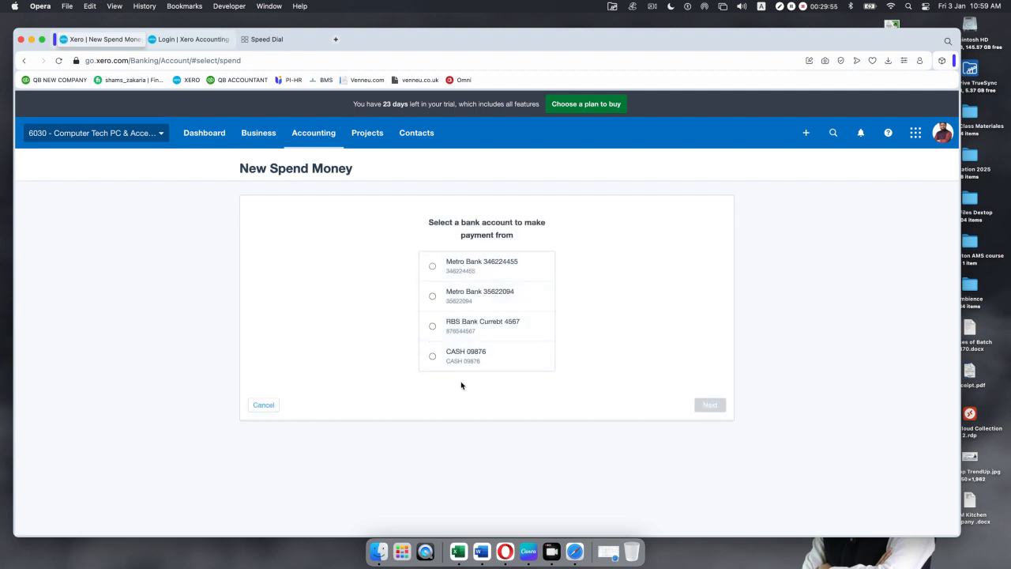
click(434, 357)
click(709, 408)
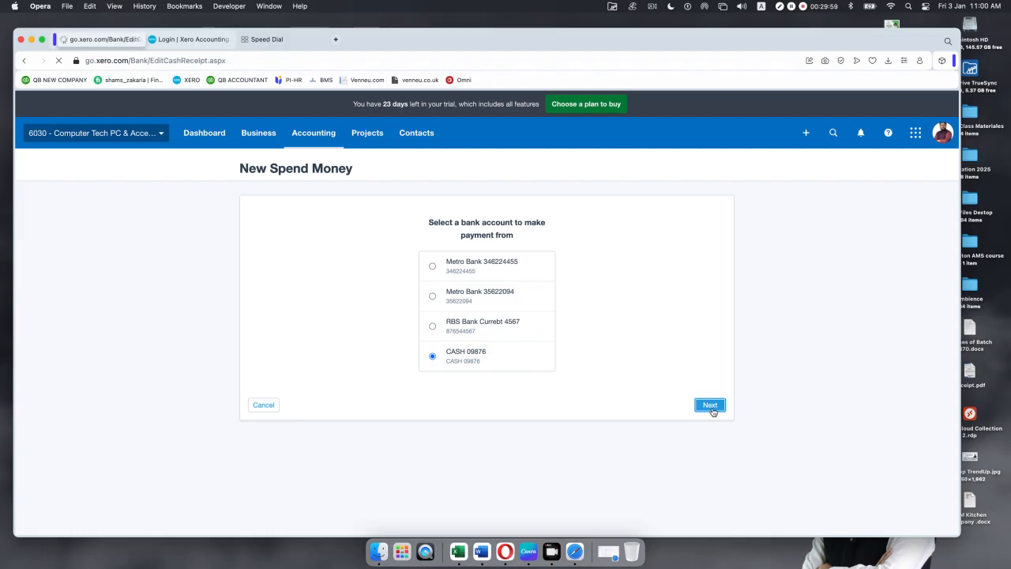
click(275, 241)
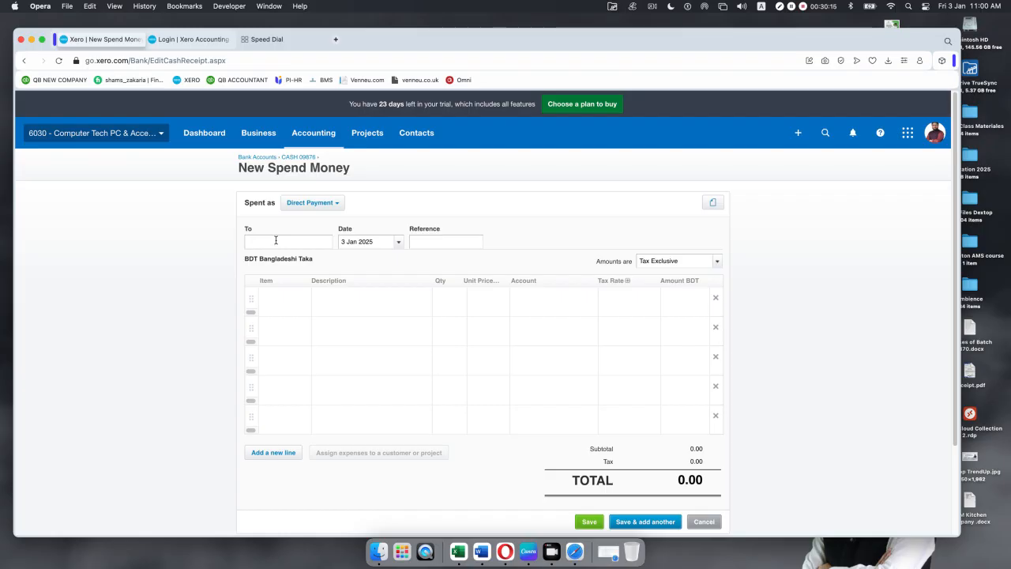
Step: Address the payment to new contact Walton Service, dated 2 Jan 2025, reference BHGTR
text(Walton)
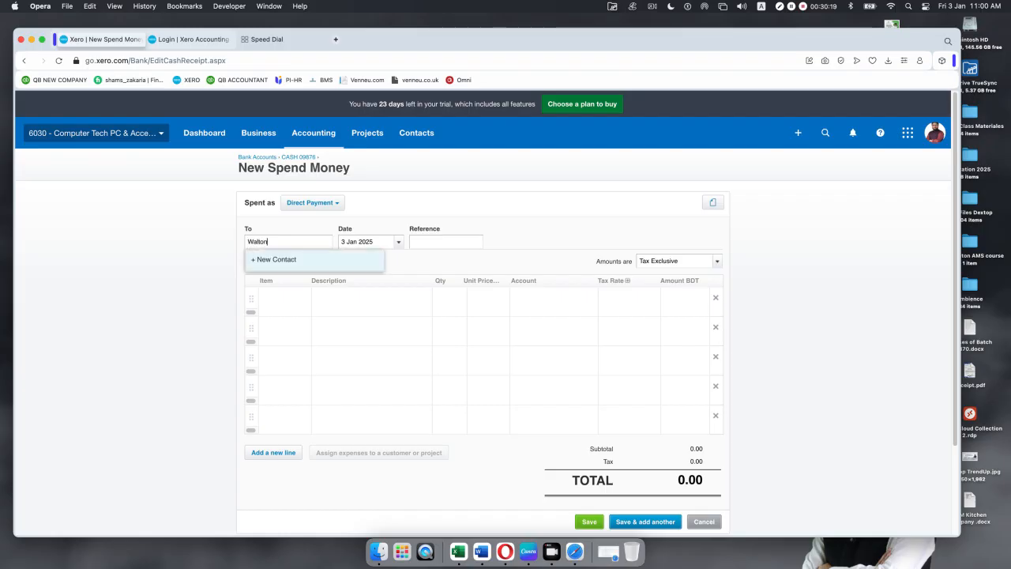
text( Service)
click(277, 261)
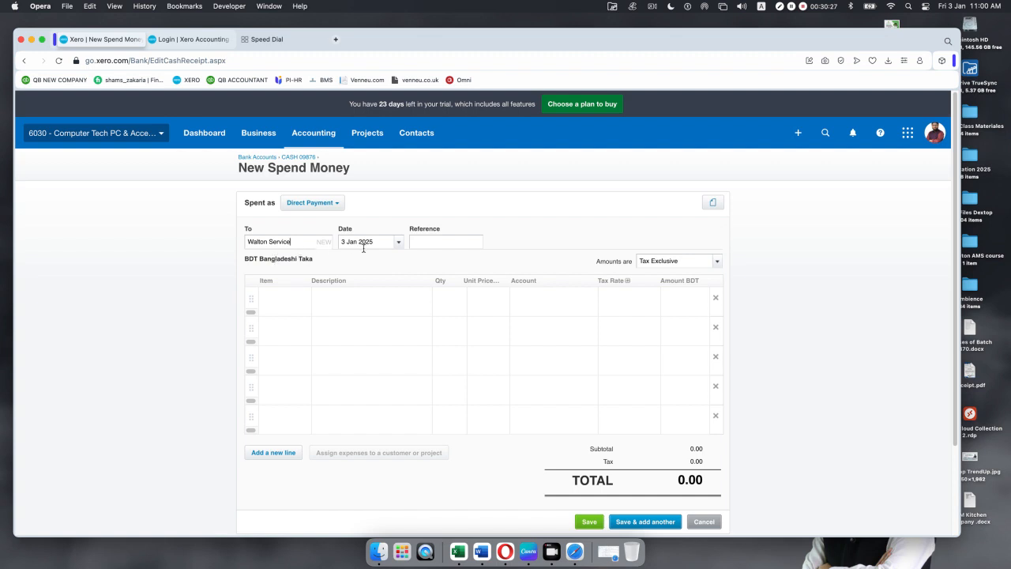
click(399, 242)
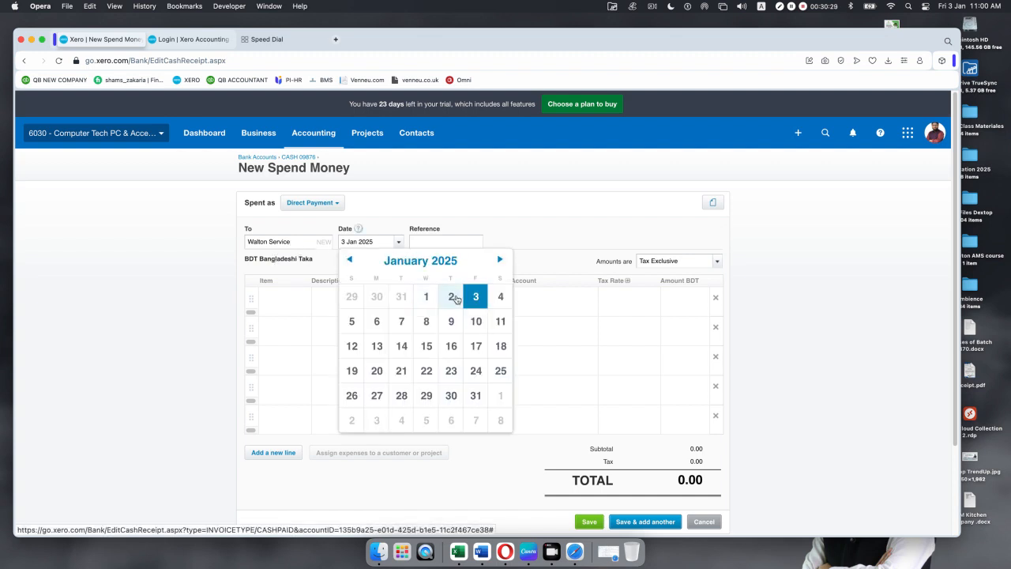
click(452, 298)
click(442, 241)
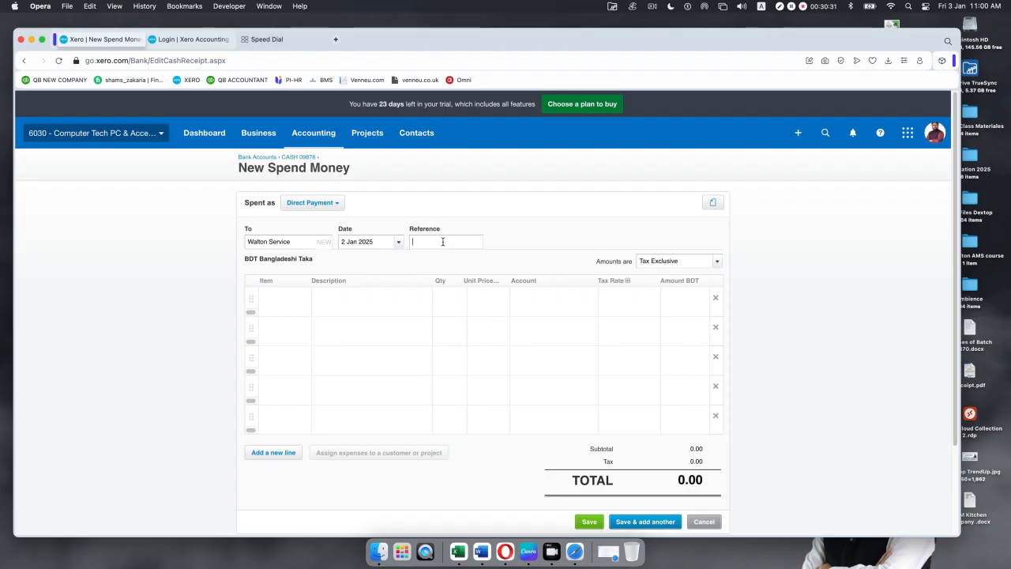
text(BHGTR)
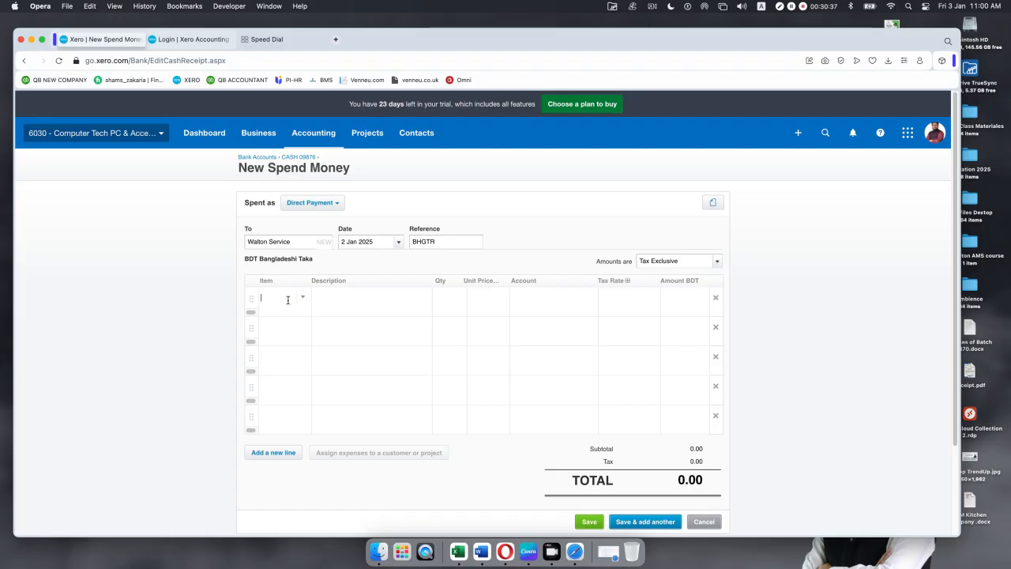
click(338, 299)
Step: Enter the line 'Ac maintenance -Office', fixing the spelling, with quantity 1 at 500.00
text(Ac maintance)
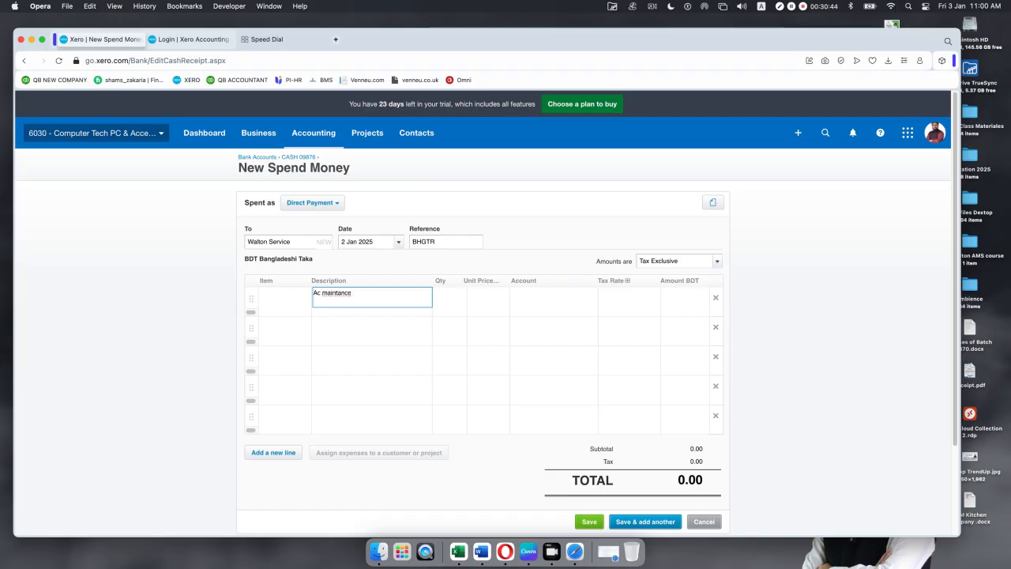
double_click(332, 294)
right_click(332, 293)
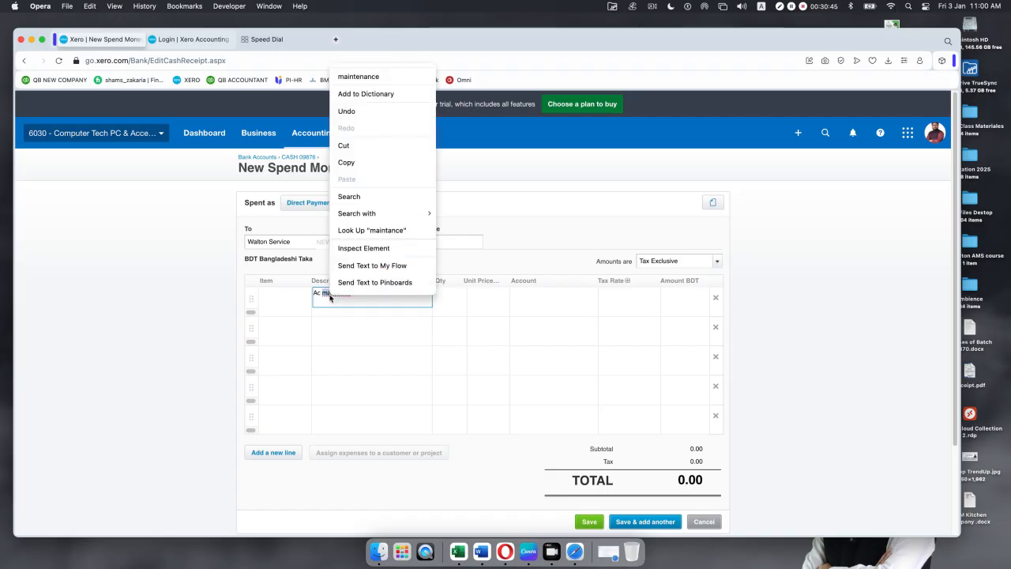
click(357, 76)
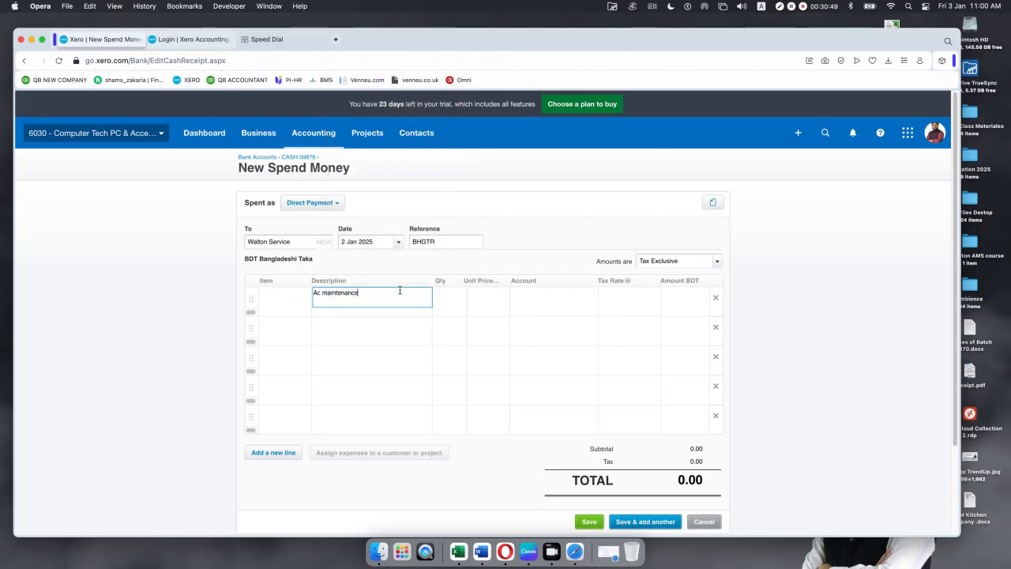
text(-Office)
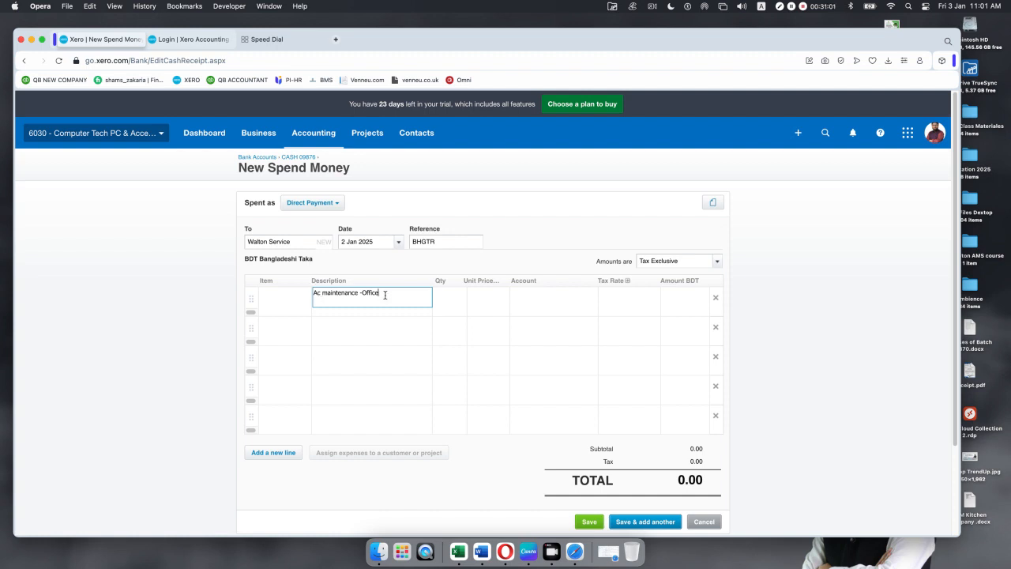
click(446, 300)
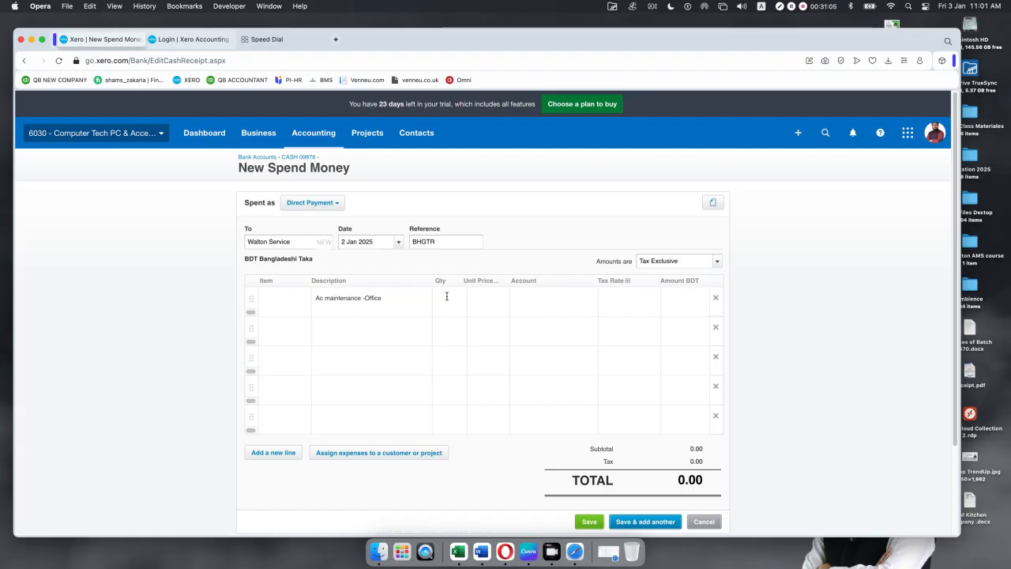
text(1)
click(486, 298)
text(500)
click(552, 301)
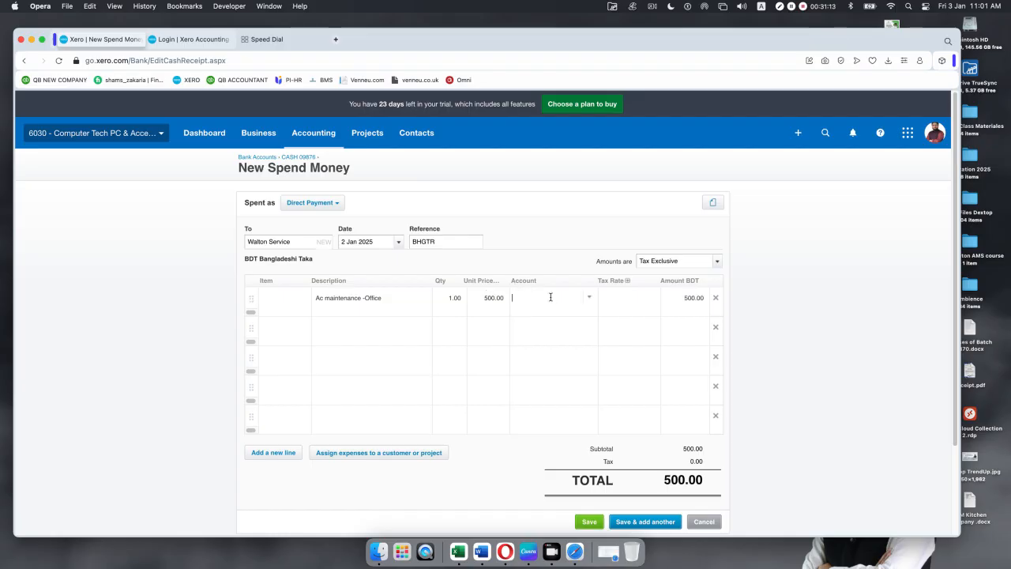
click(588, 300)
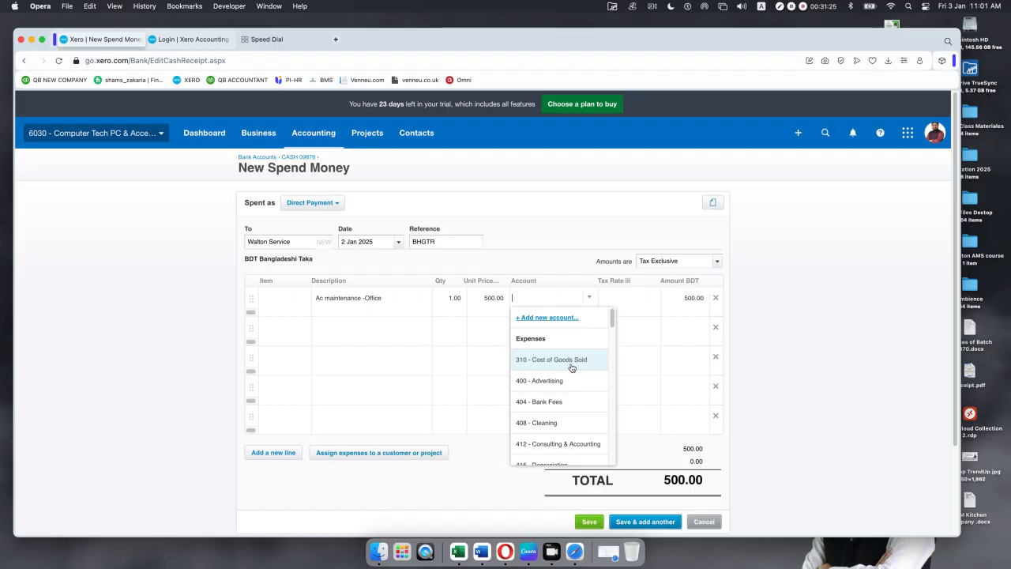
Step: Code the line to 473 - Repairs and Maintenance and save the 500.00 payment
text(re)
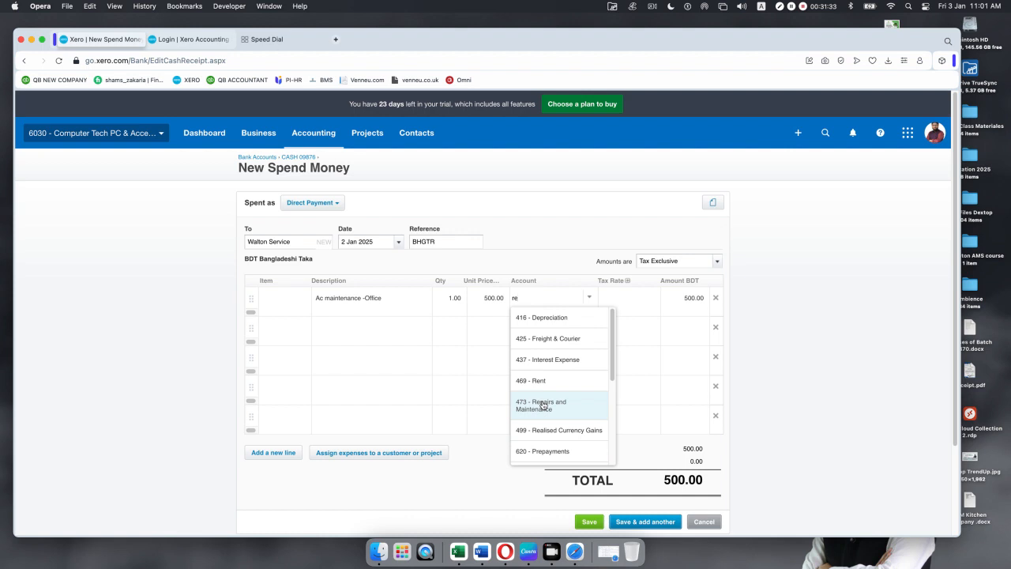
key(BackSpace)
key(BackSpace)
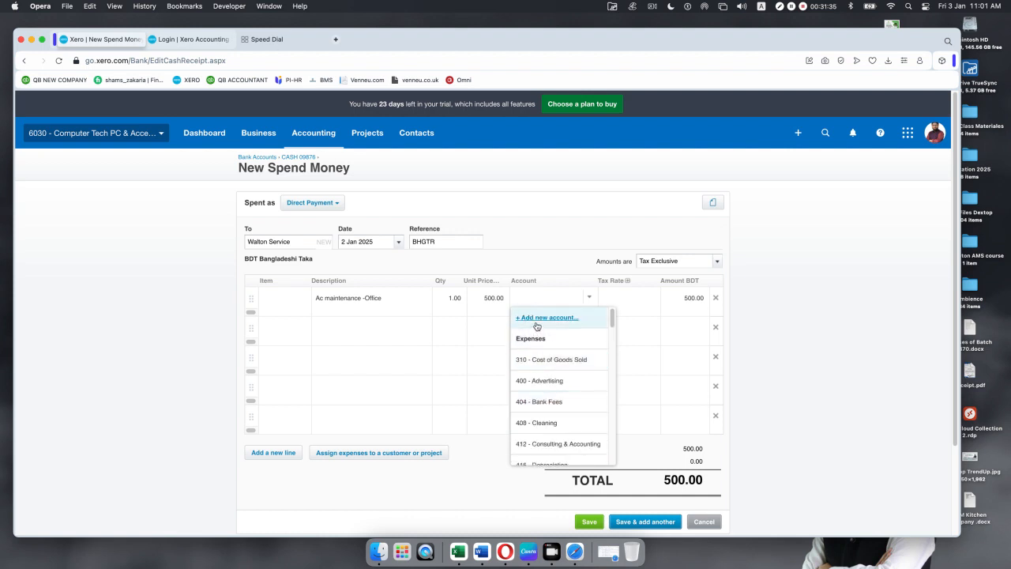
text(re)
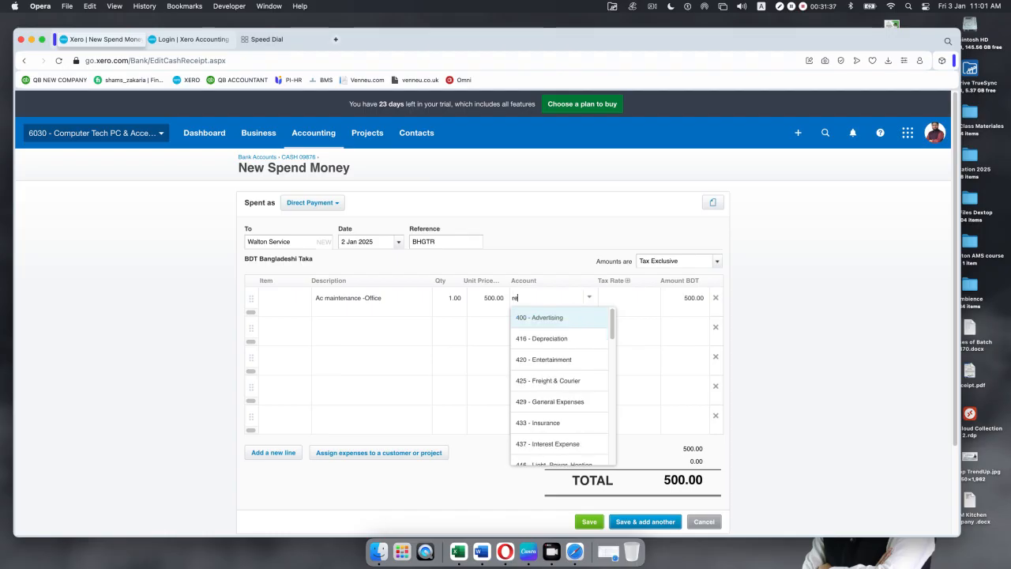
click(545, 409)
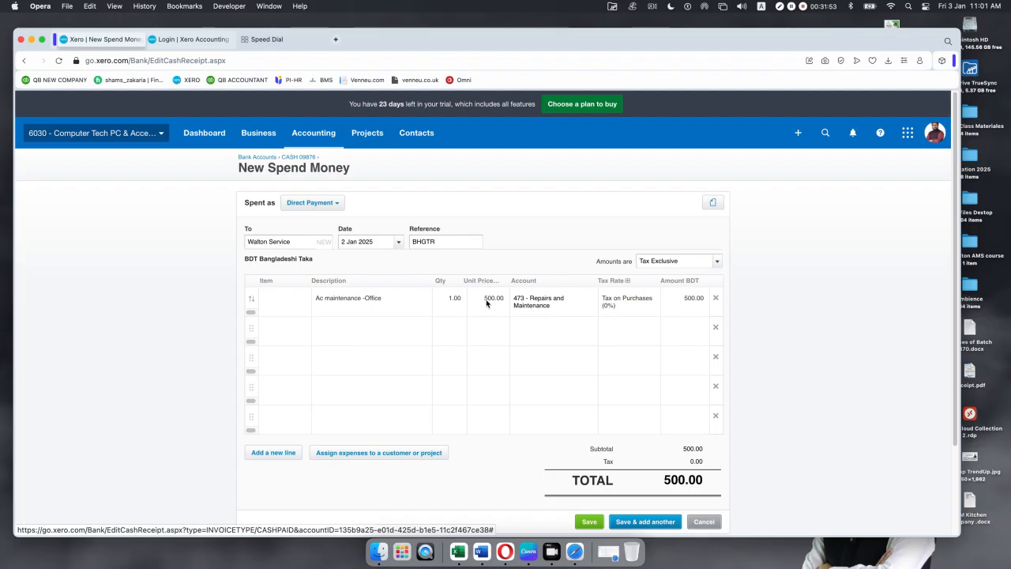
scroll(654, 395, down, 3)
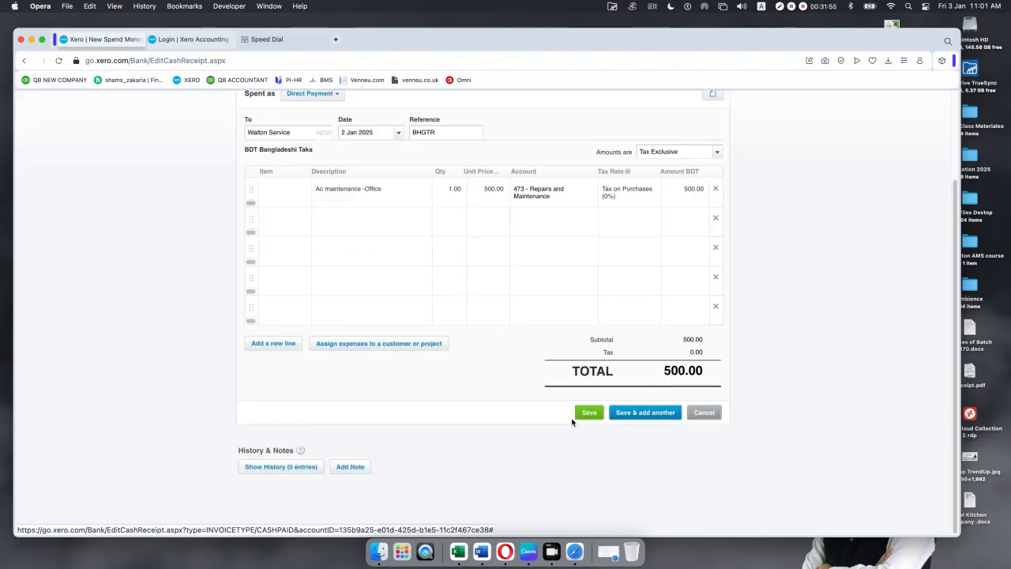
click(596, 414)
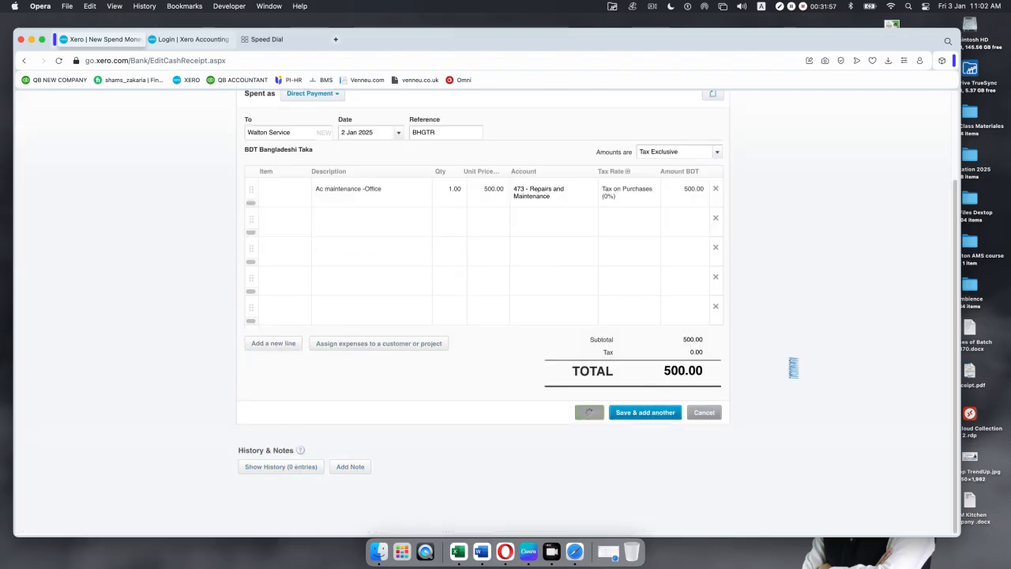
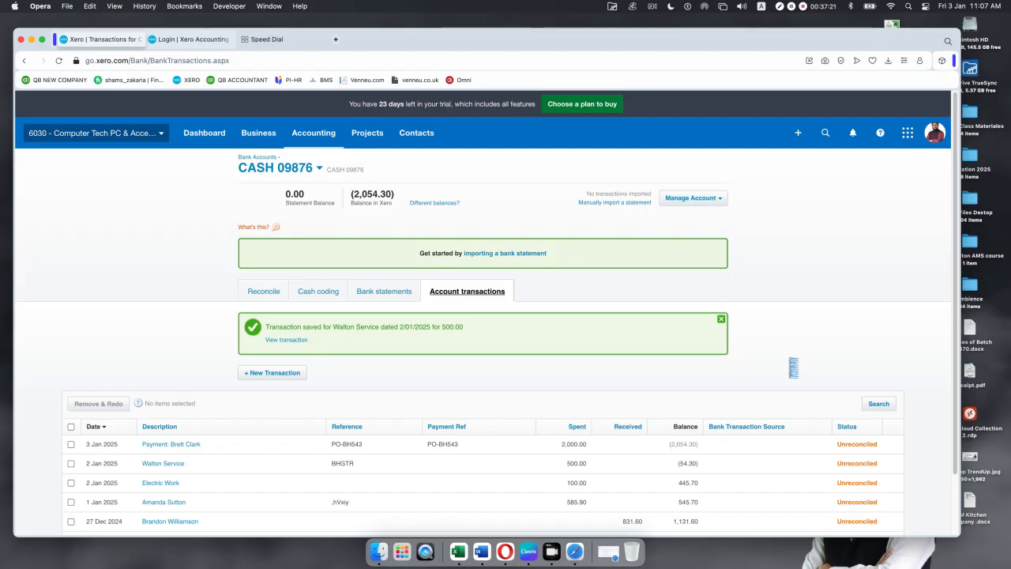
Step: Check the new 500.00 Walton Service payment in CASH 09876, then open the Business menu
scroll(742, 383, down, 2)
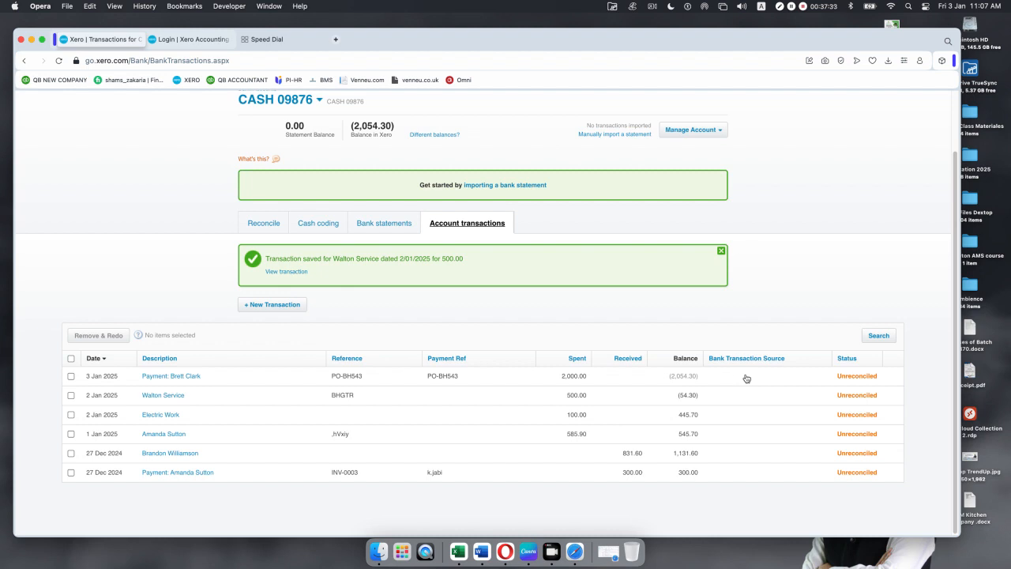
scroll(197, 254, up, 2)
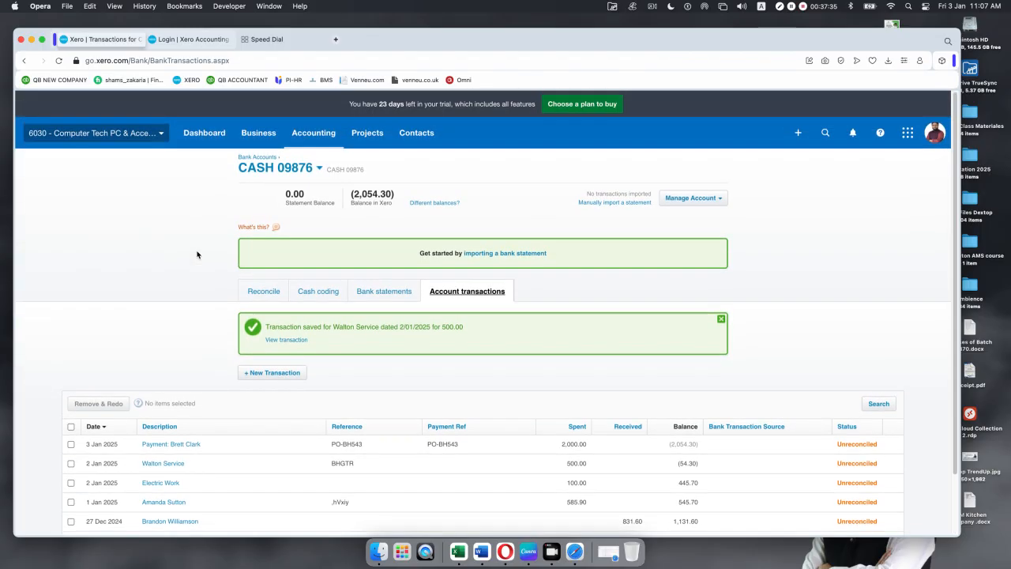
click(259, 134)
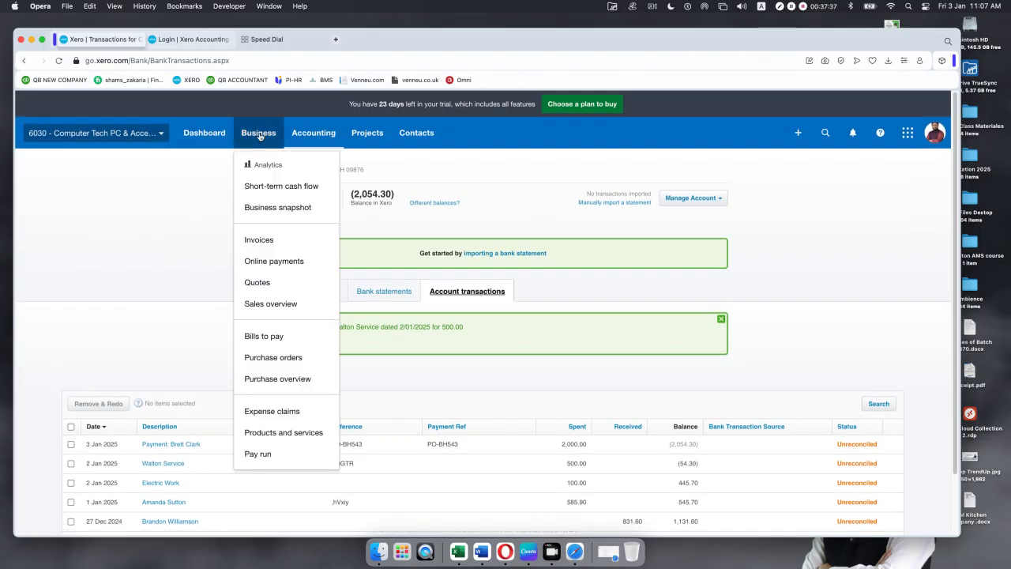
Step: Show all bills from Purchase overview, including two awaiting payment totalling 976.87
click(289, 380)
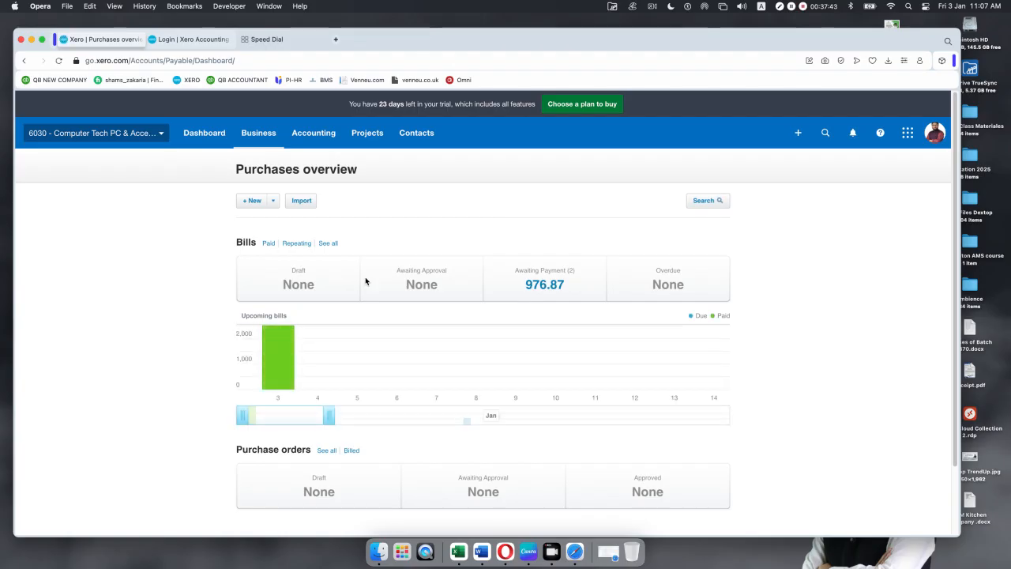
scroll(189, 249, down, 2)
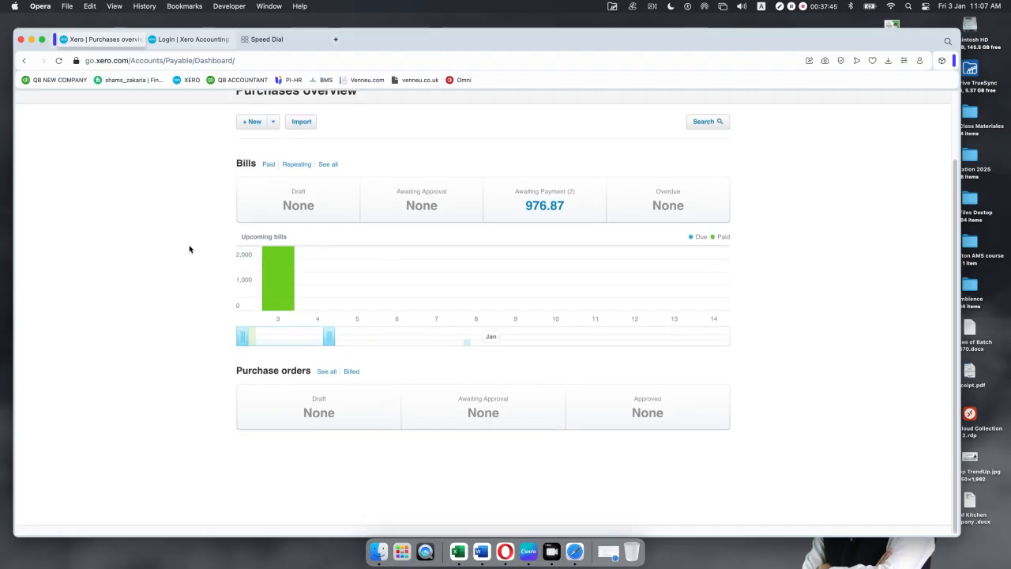
scroll(190, 249, up, 2)
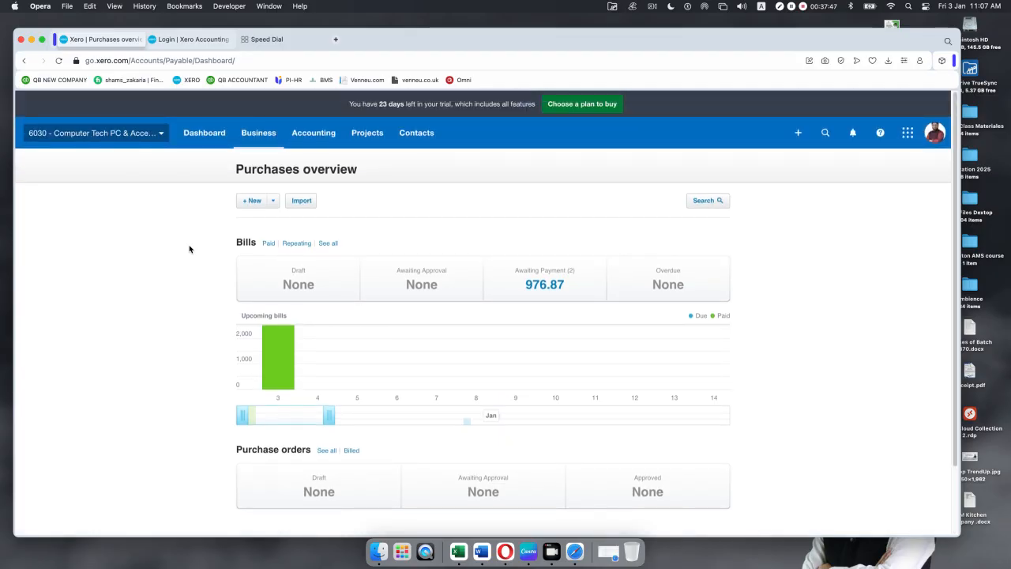
click(331, 243)
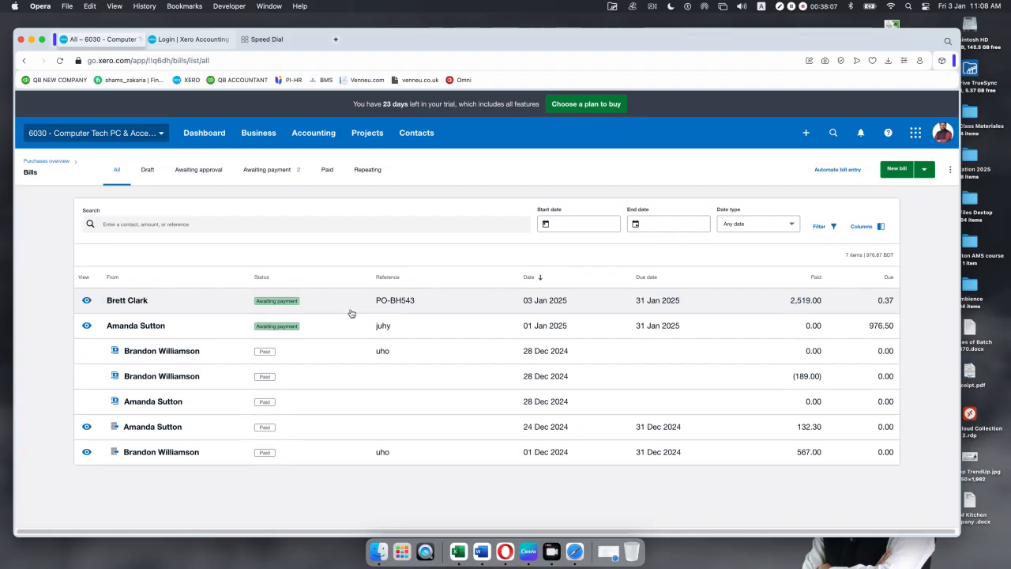
Step: Open the 976.50 bill juhy for five ThinkPad T550s and add a credit note against it
click(424, 332)
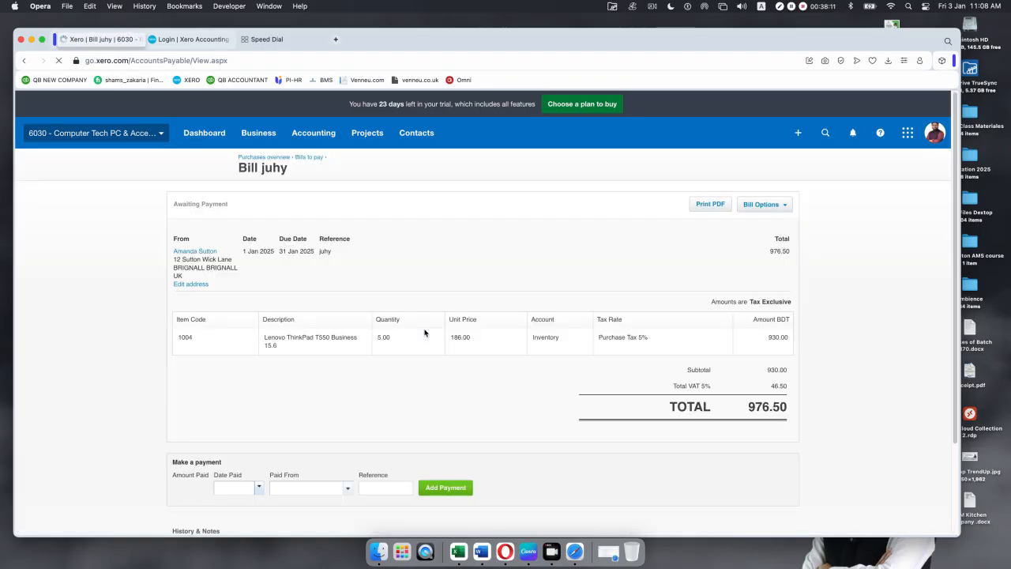
scroll(435, 331, down, 3)
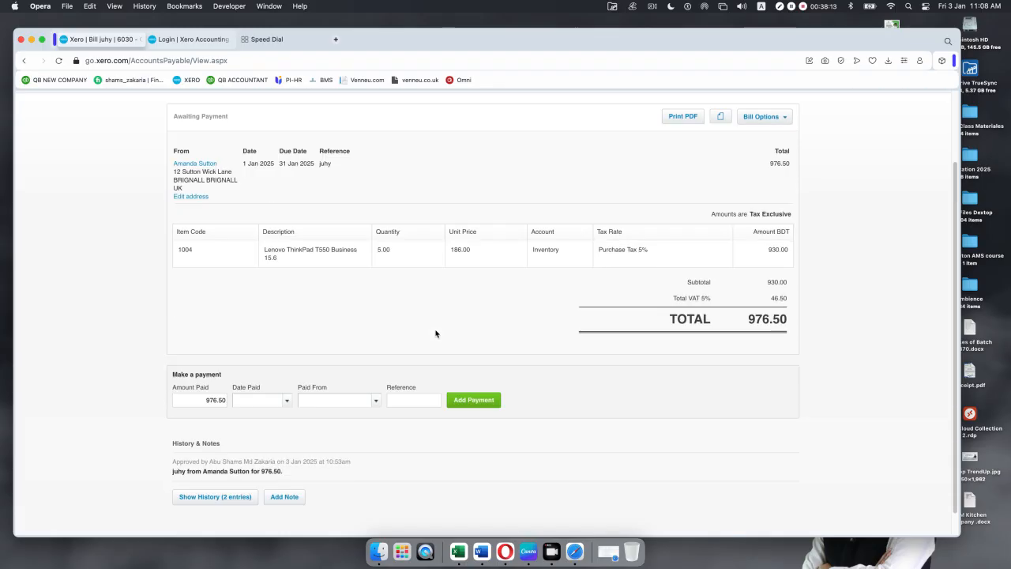
scroll(436, 332, up, 3)
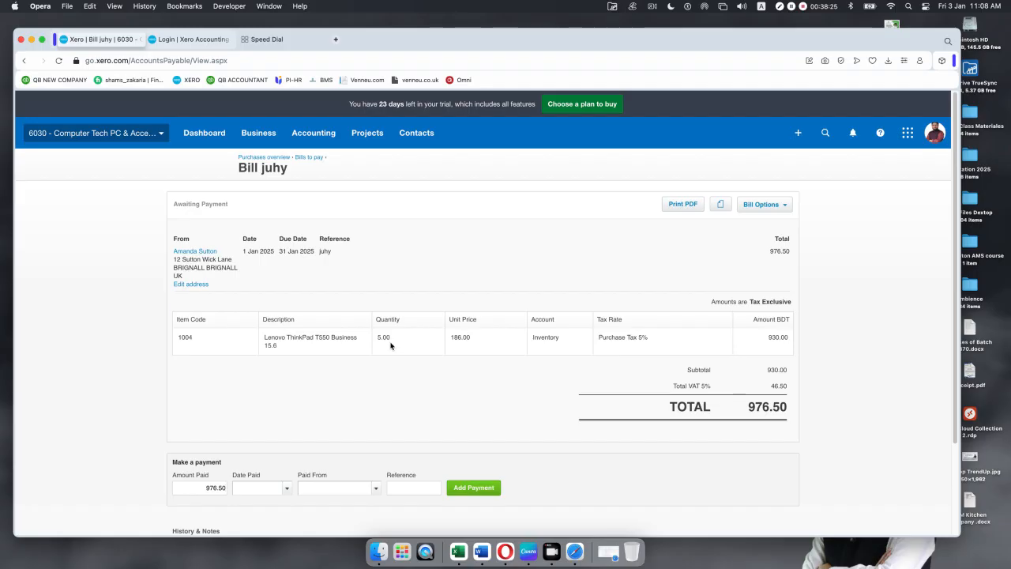
click(784, 206)
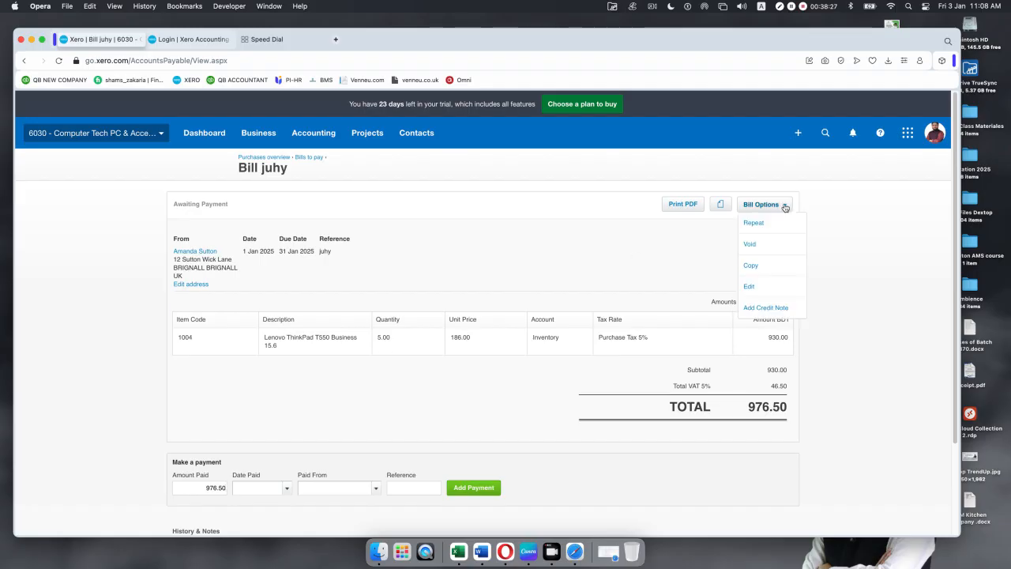
click(769, 313)
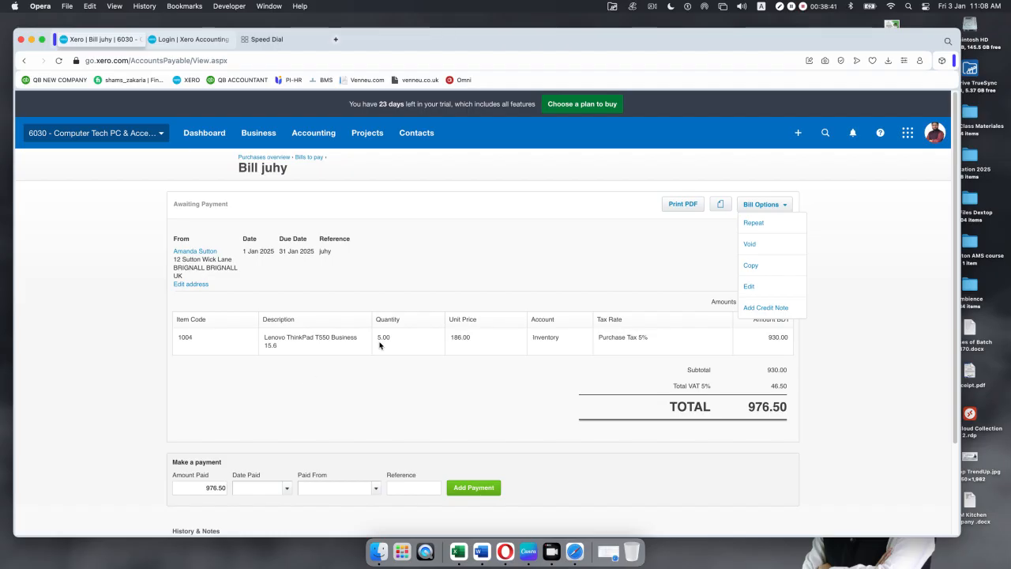
click(752, 314)
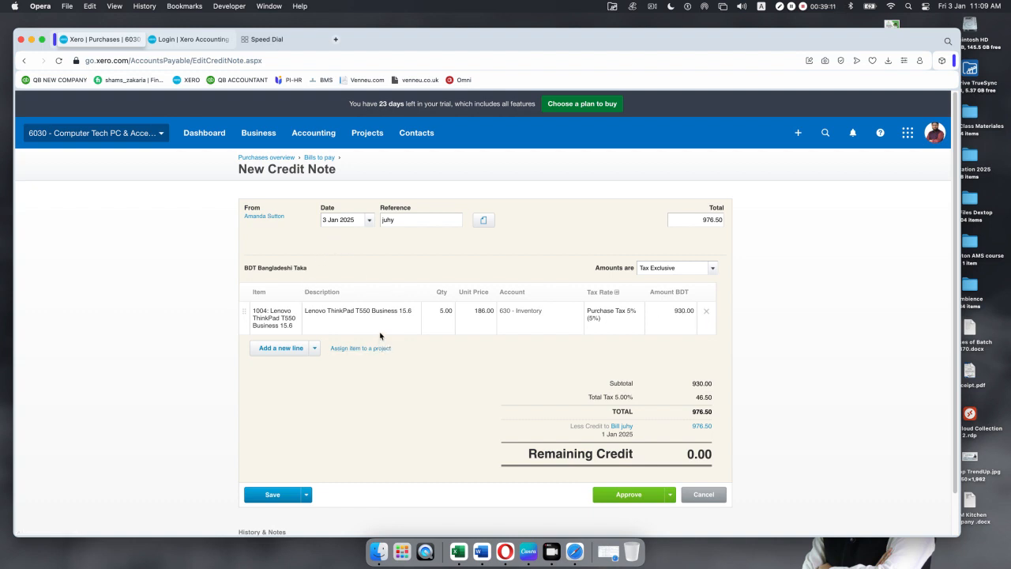
Step: Reduce the credit note quantity from 5 to 1 laptop and attempt approval
scroll(386, 330, down, 1)
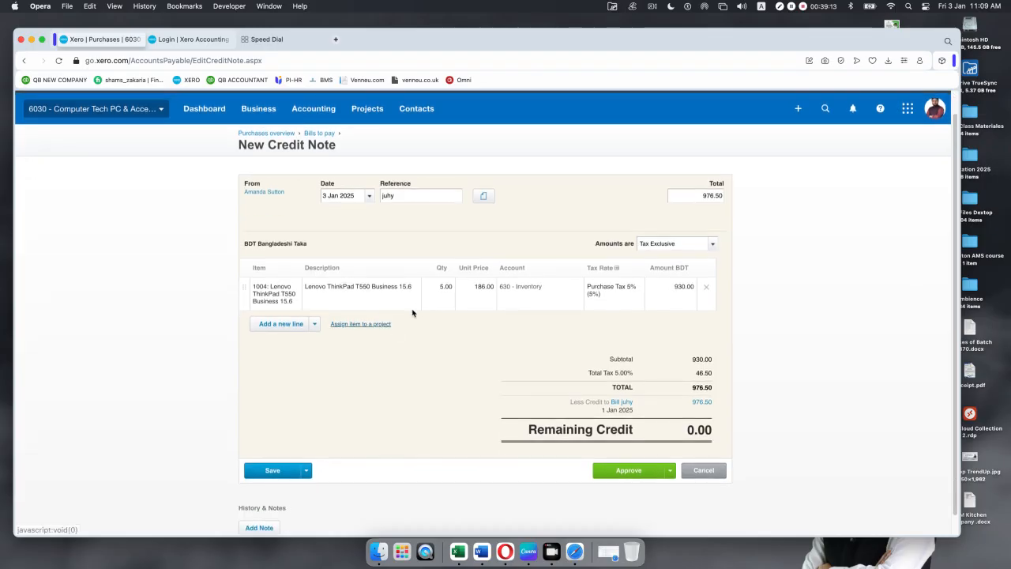
click(450, 288)
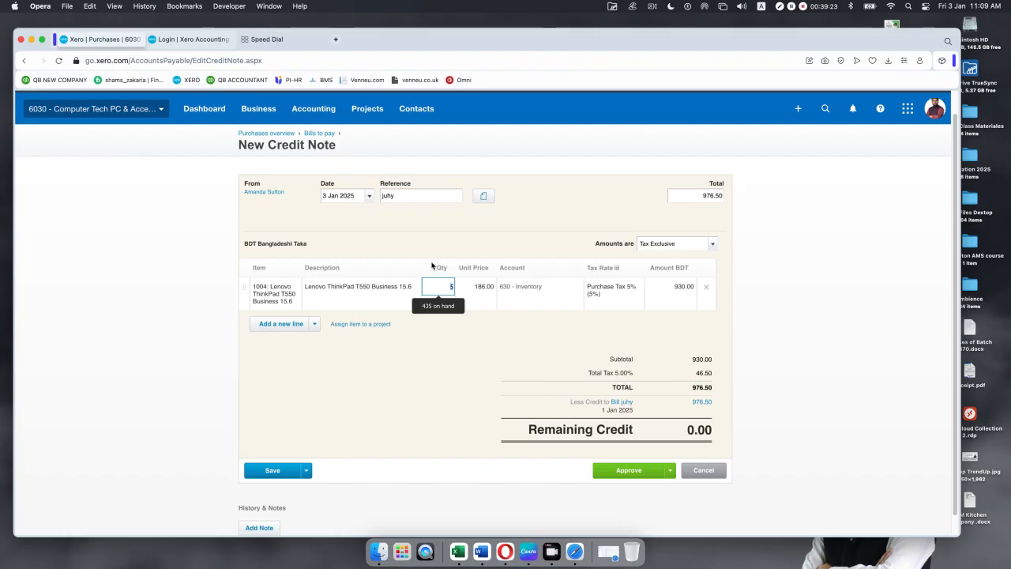
drag(437, 285, 458, 287)
text(1)
click(420, 406)
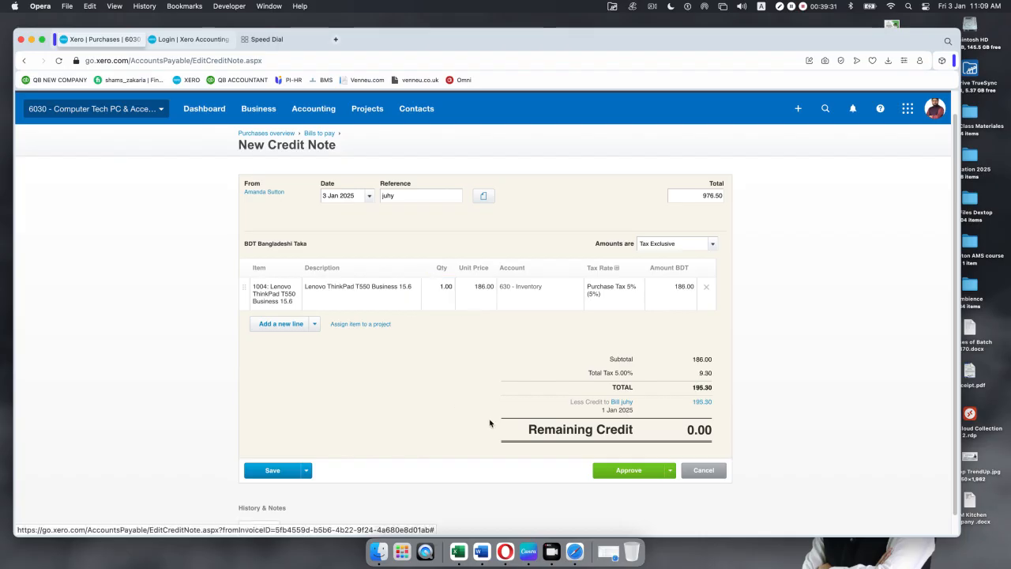
click(621, 473)
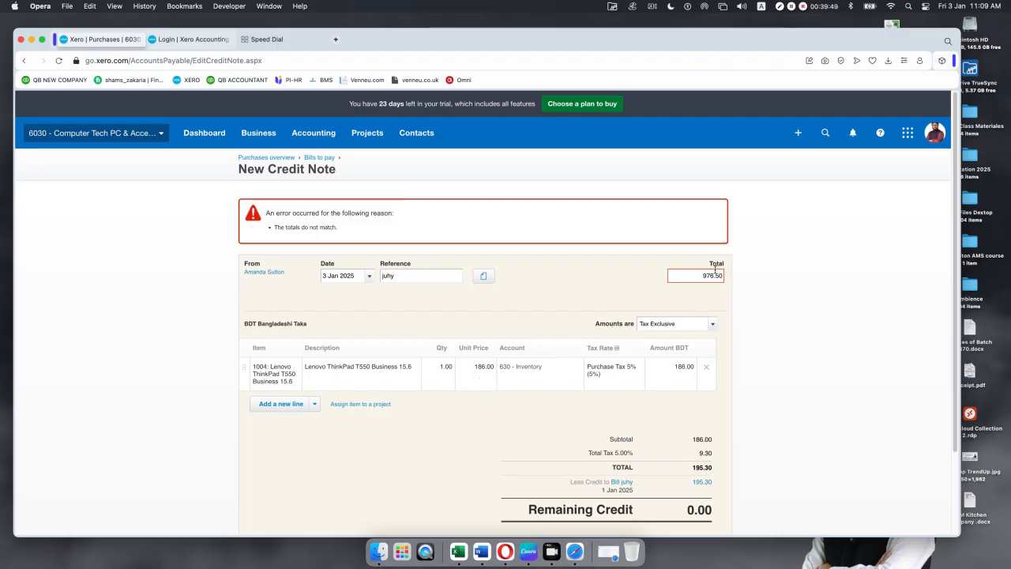
Step: Try approving the credit note with its entered total set to 186.00
drag(699, 276, 737, 280)
text(186)
scroll(714, 300, down, 3)
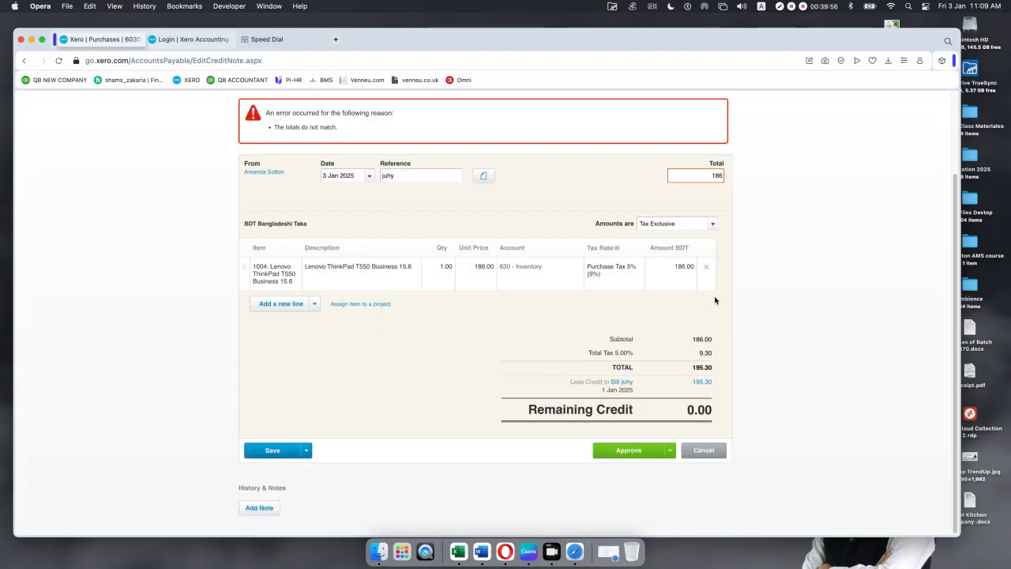
click(626, 451)
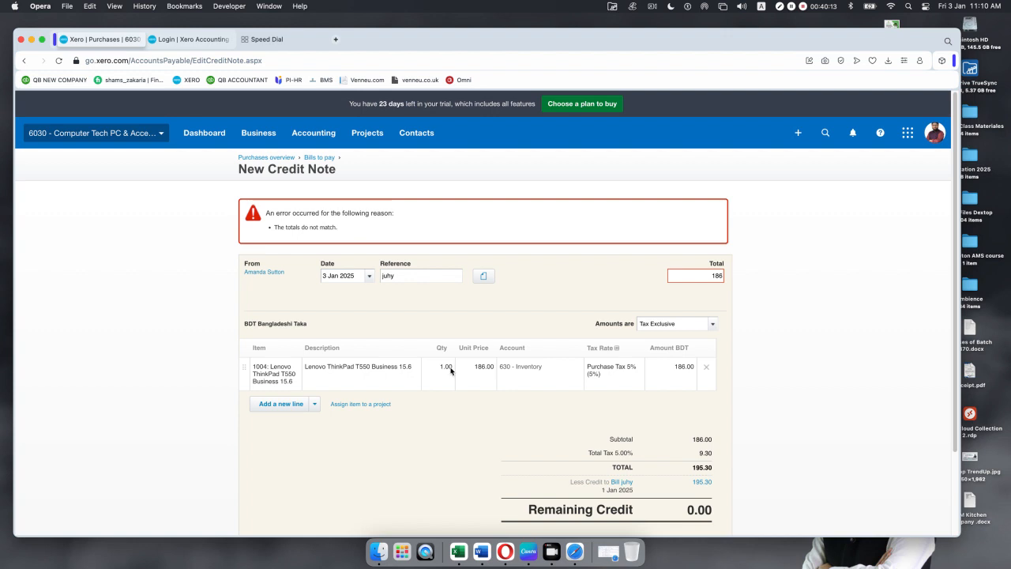
click(722, 275)
text(.00)
scroll(721, 361, down, 1)
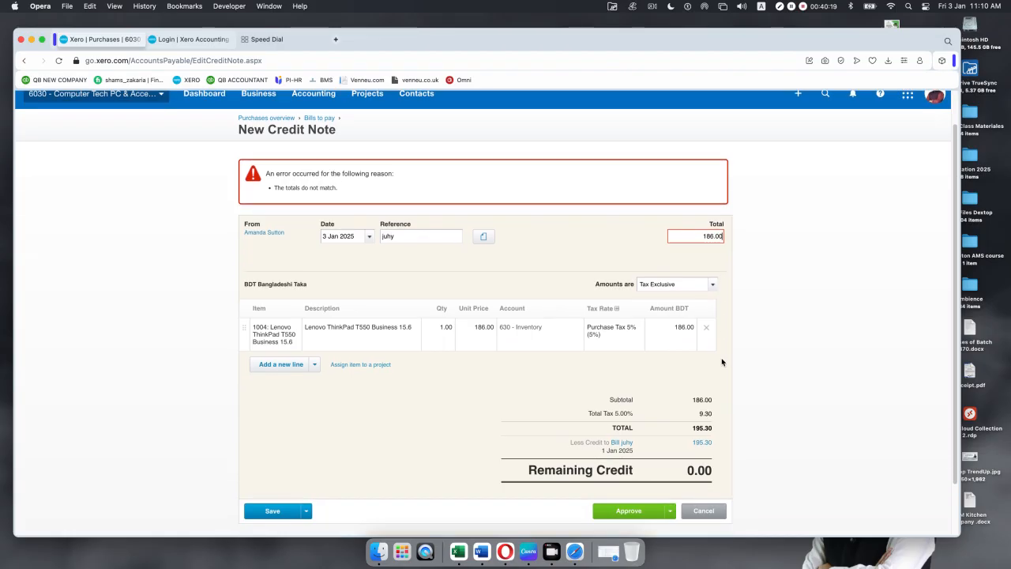
scroll(721, 362, down, 2)
click(642, 452)
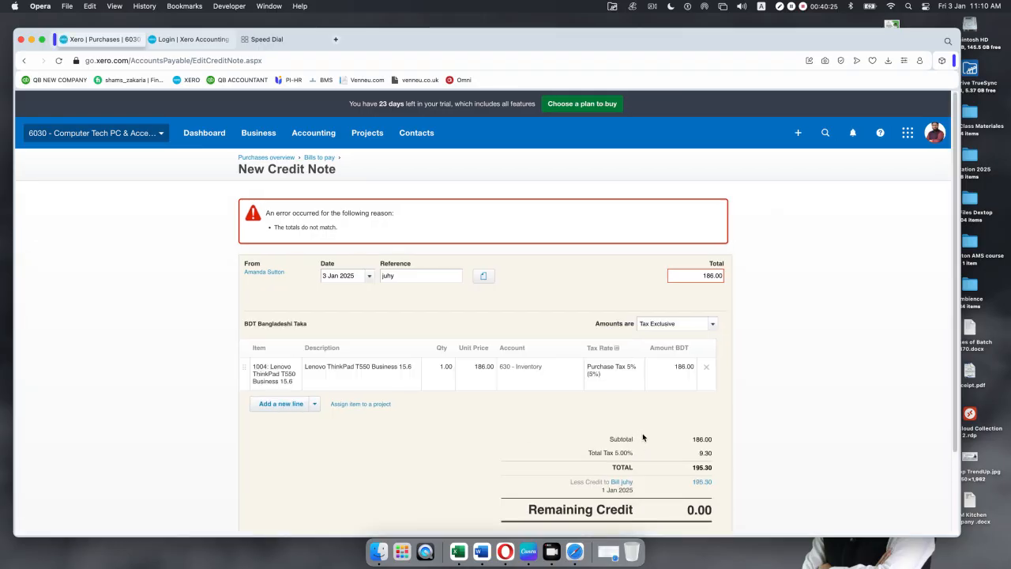
Step: Change the credit note total to the matching 195.30 and approve it
scroll(632, 418, down, 2)
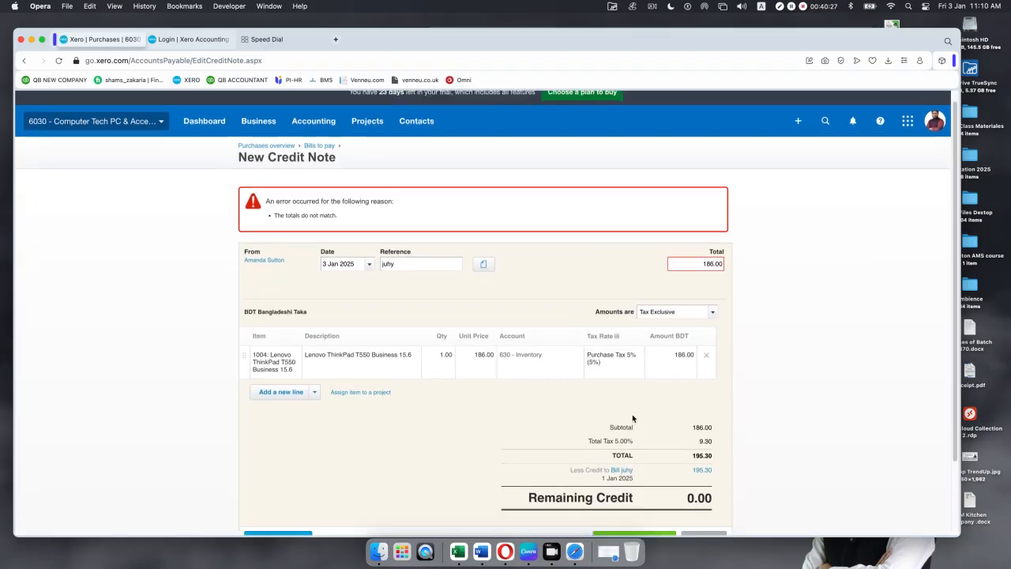
scroll(632, 418, down, 1)
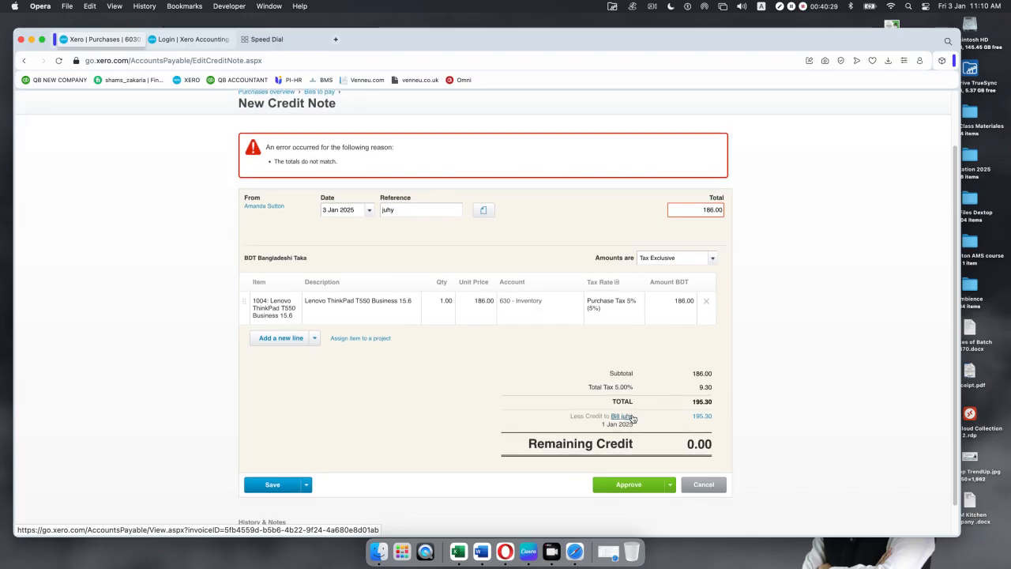
scroll(632, 418, down, 1)
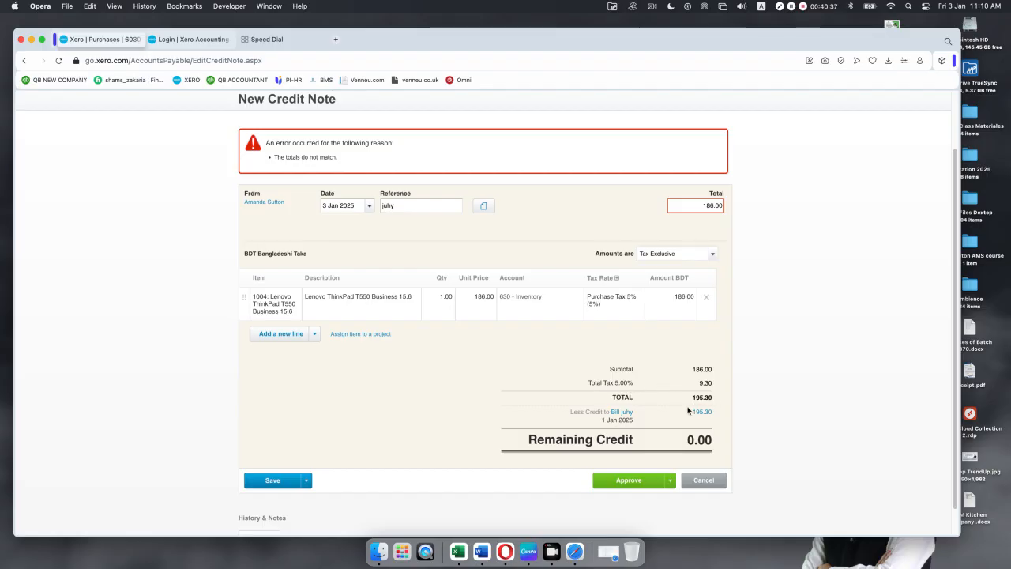
double_click(724, 206)
text(195.30)
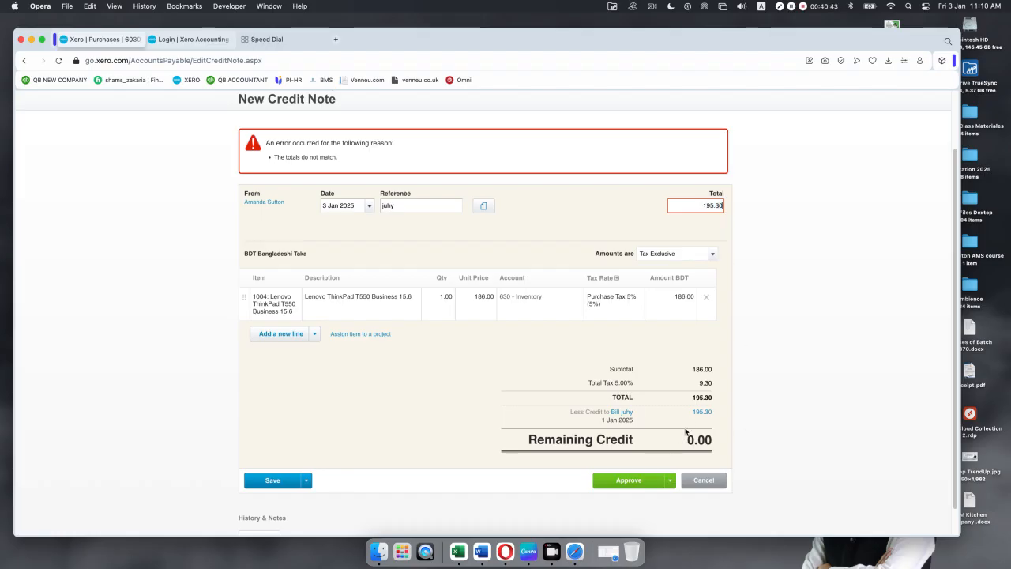
click(626, 481)
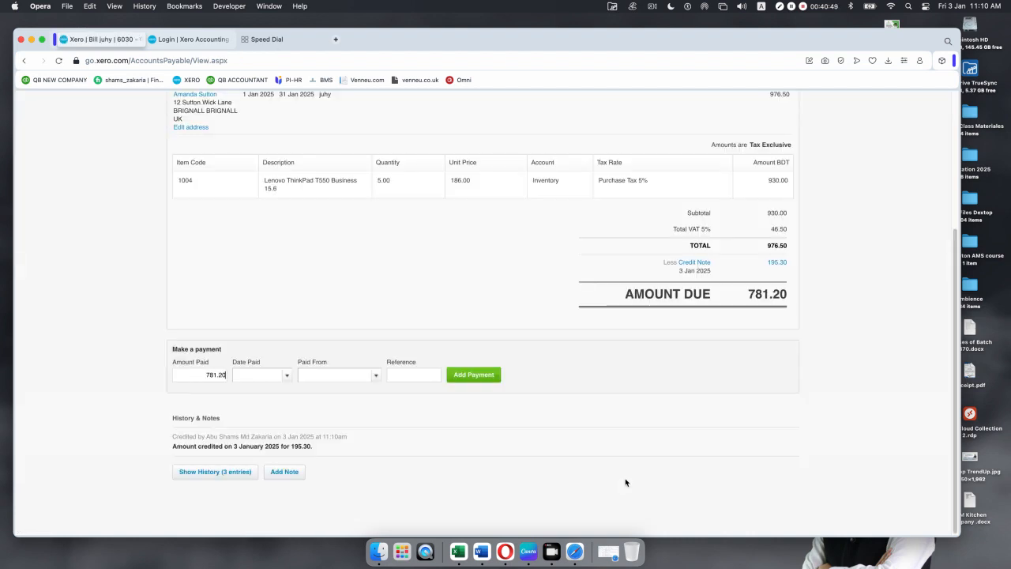
scroll(585, 418, up, 2)
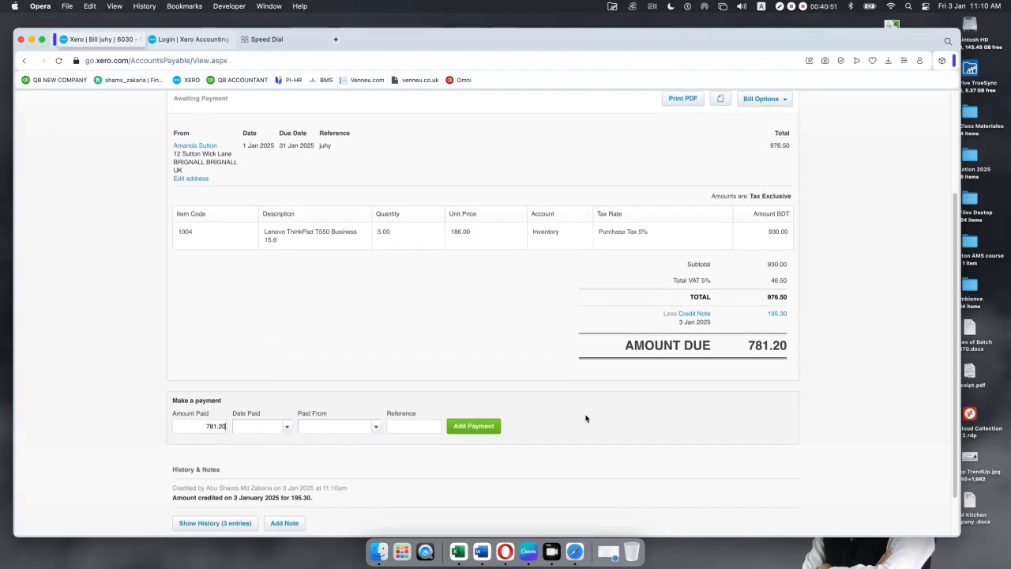
scroll(585, 418, up, 5)
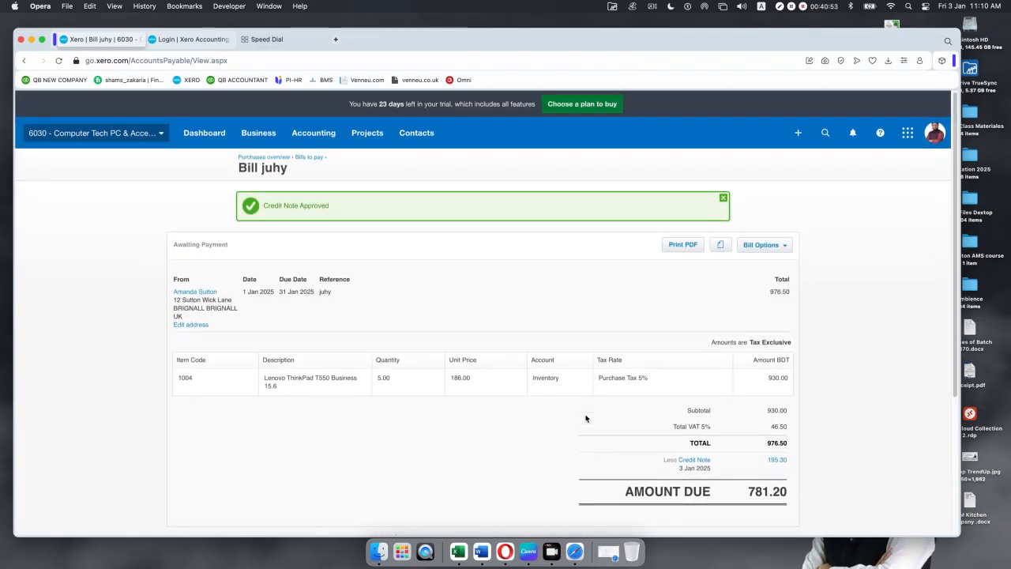
click(723, 197)
scroll(444, 392, down, 2)
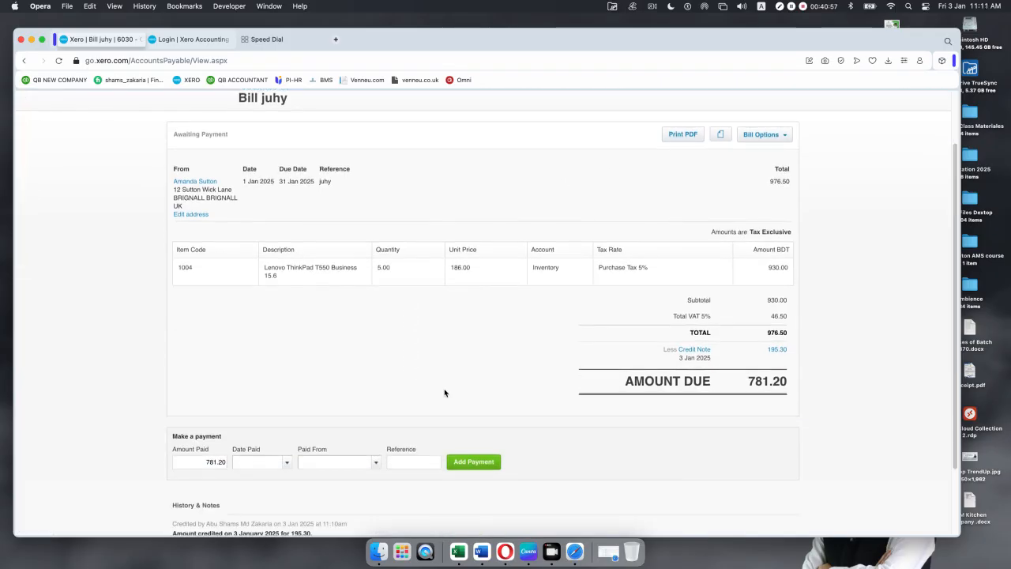
scroll(353, 372, down, 3)
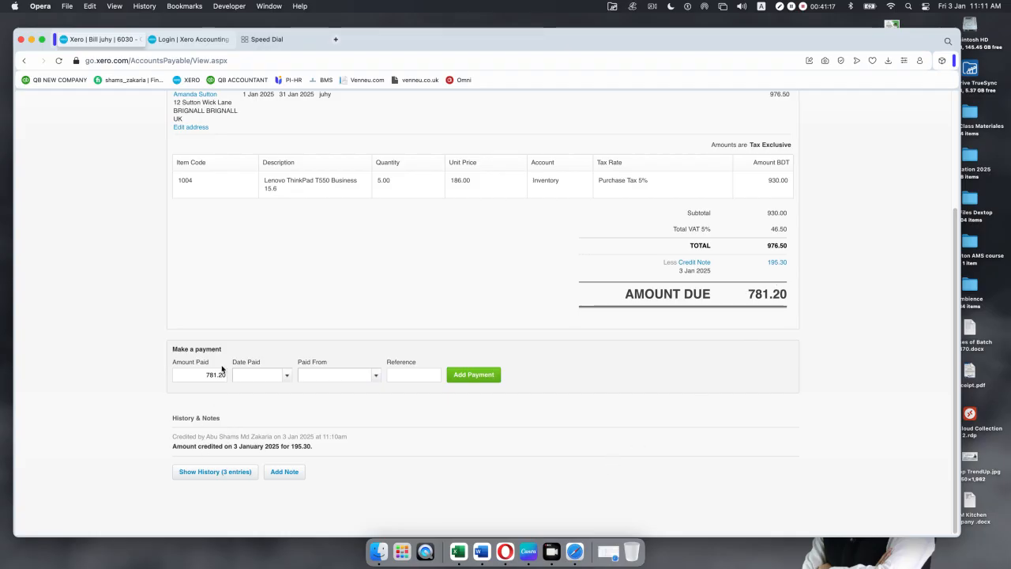
Step: Pay bill juhy's 781.20 from RBS Bank Current on 3 Jan 2025, reference BGFR
click(286, 375)
click(370, 232)
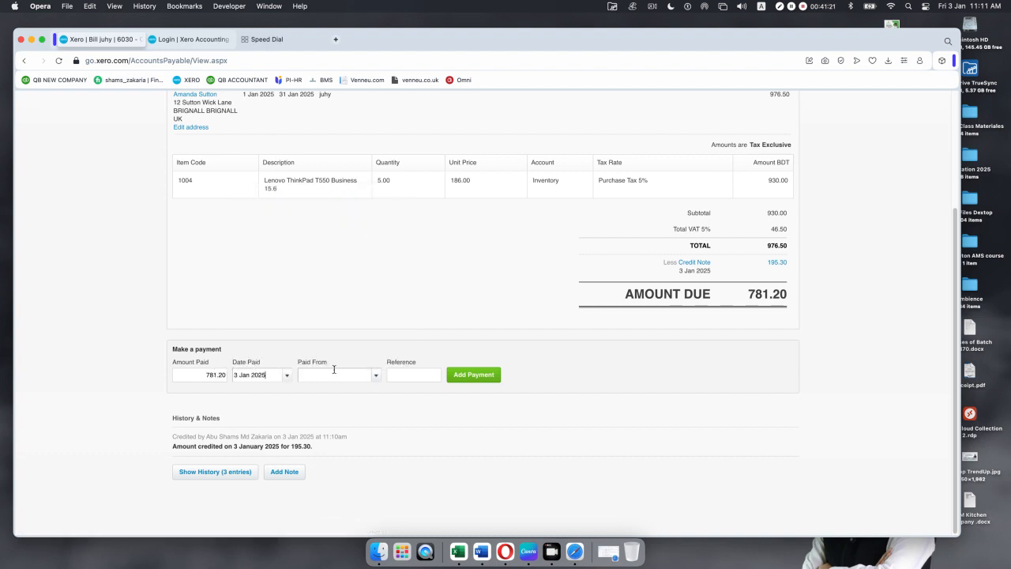
click(376, 376)
click(337, 438)
click(435, 374)
text(BGFR)
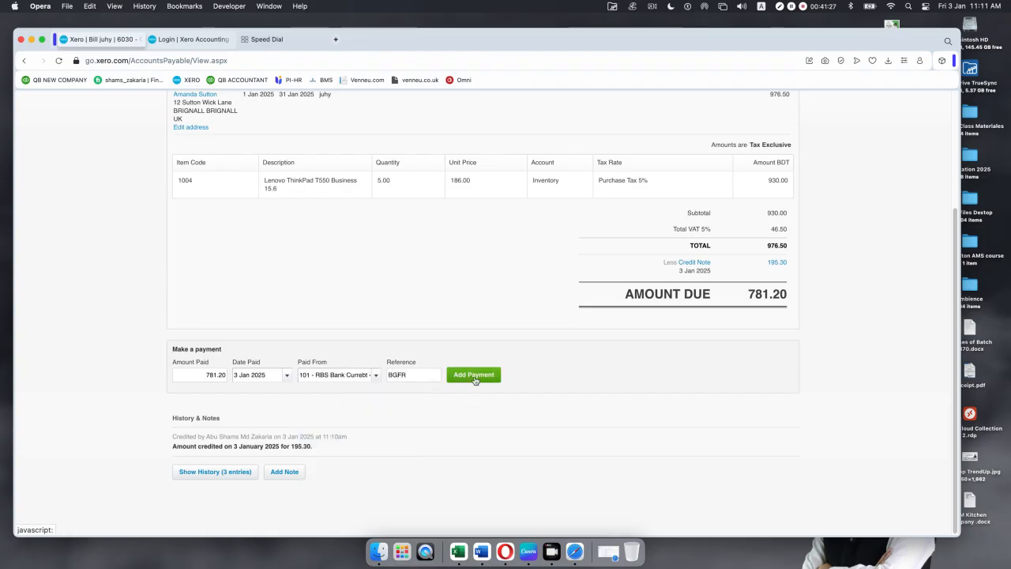
click(474, 376)
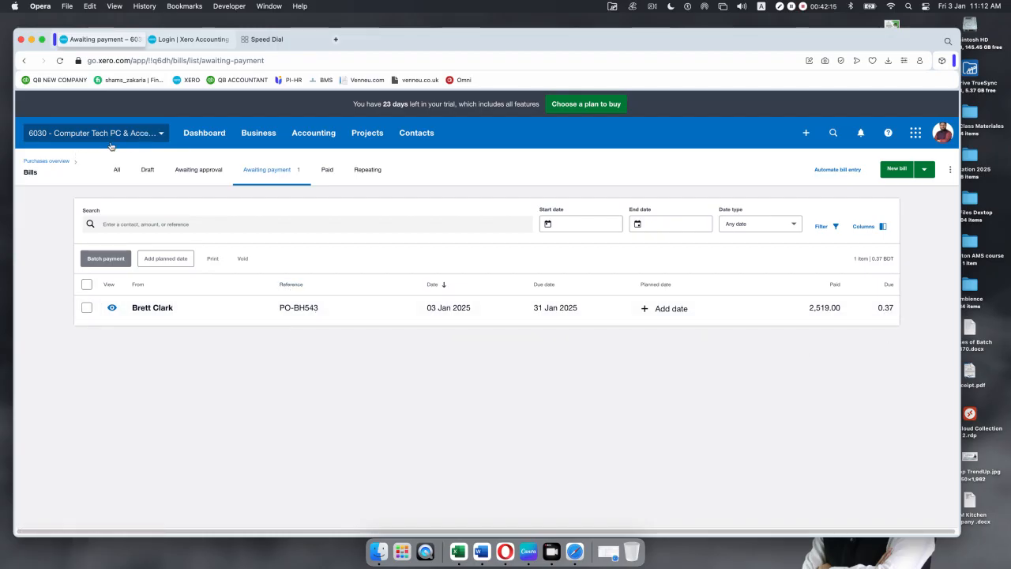
Step: Open Purchase overview, duplicate its browser tab and close the Xero login tab
click(269, 135)
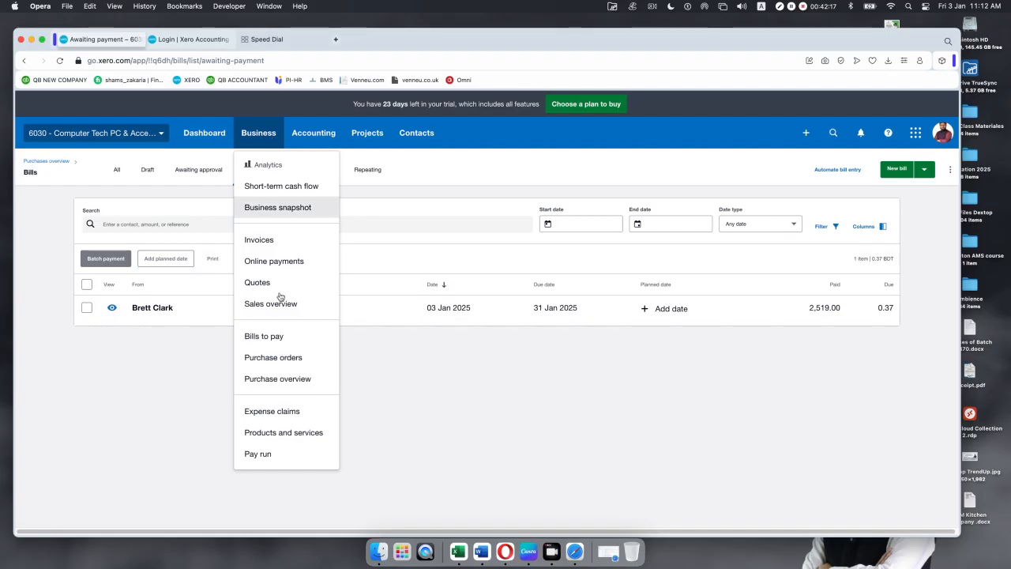
click(293, 382)
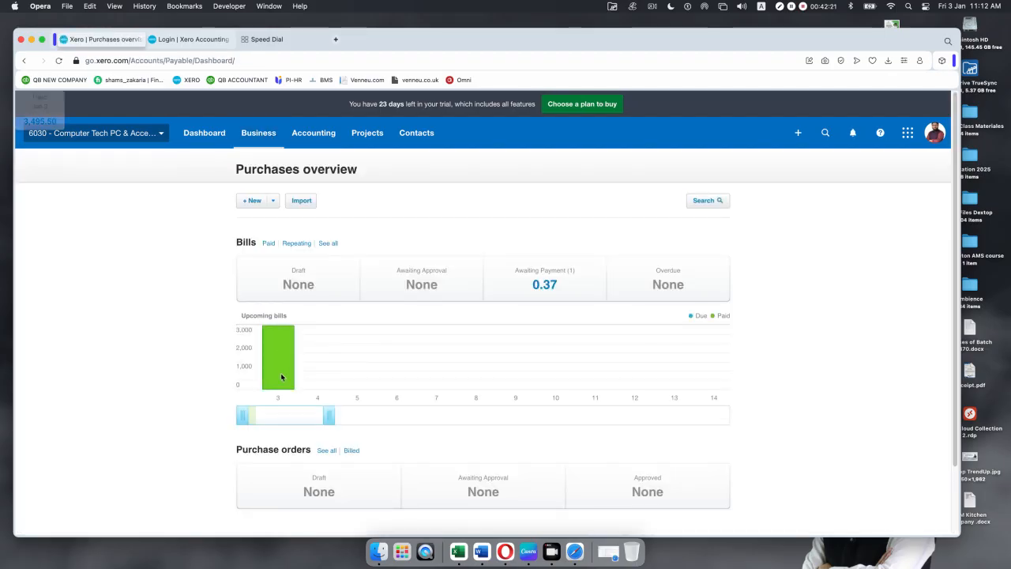
click(274, 203)
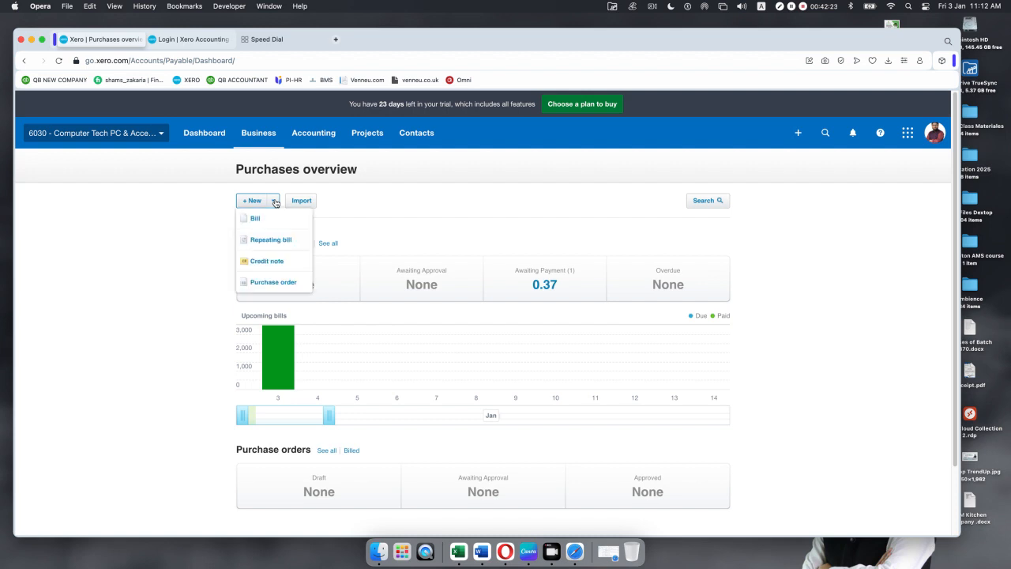
right_click(112, 44)
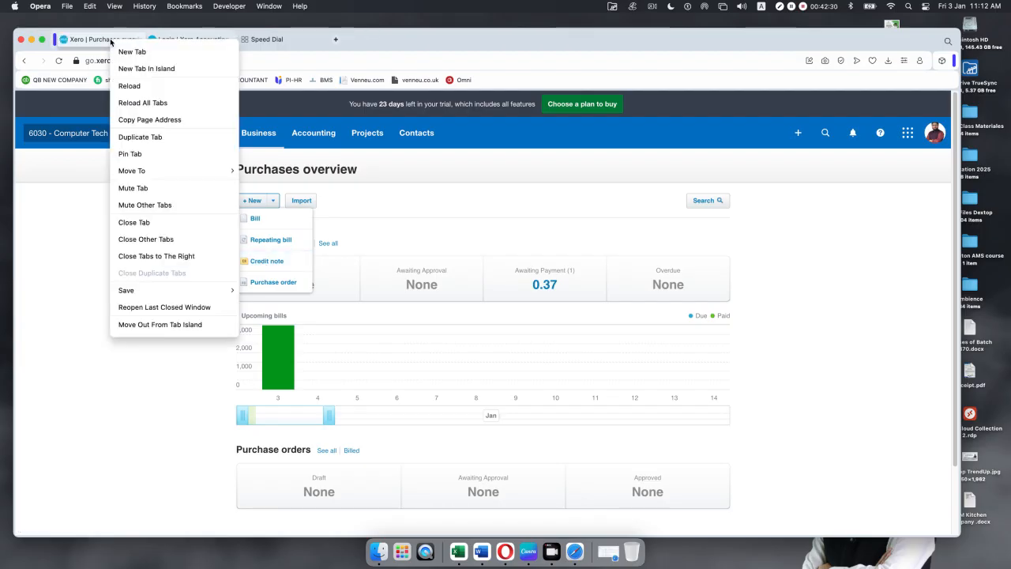
click(144, 138)
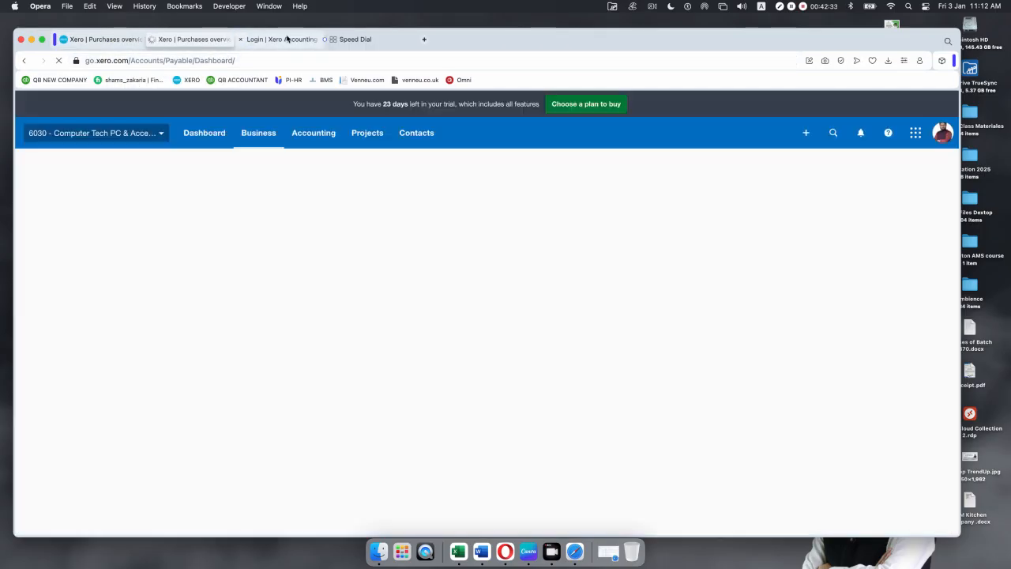
click(240, 40)
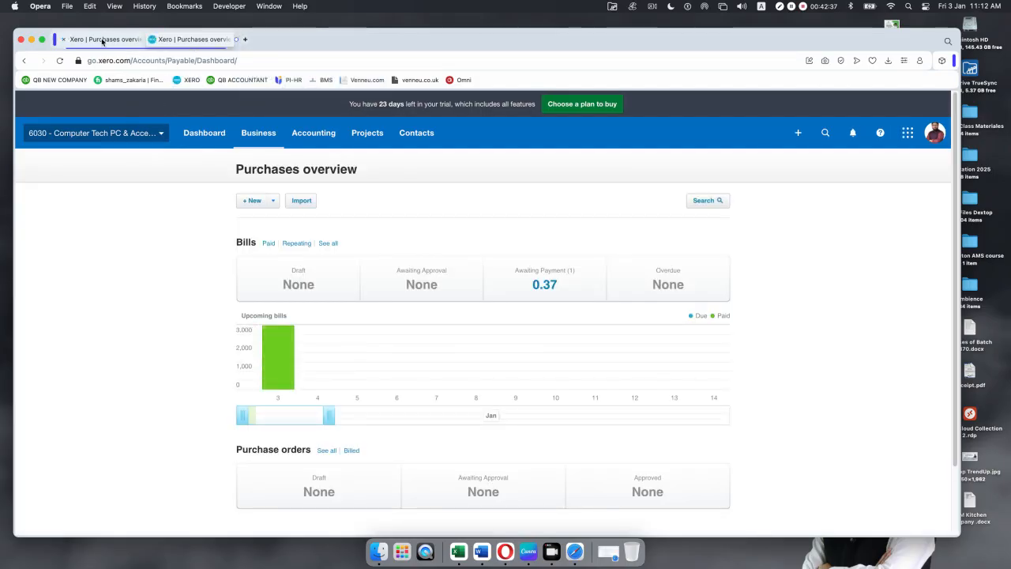
Step: Start a new credit note in one tab and list all bills in the other
click(251, 200)
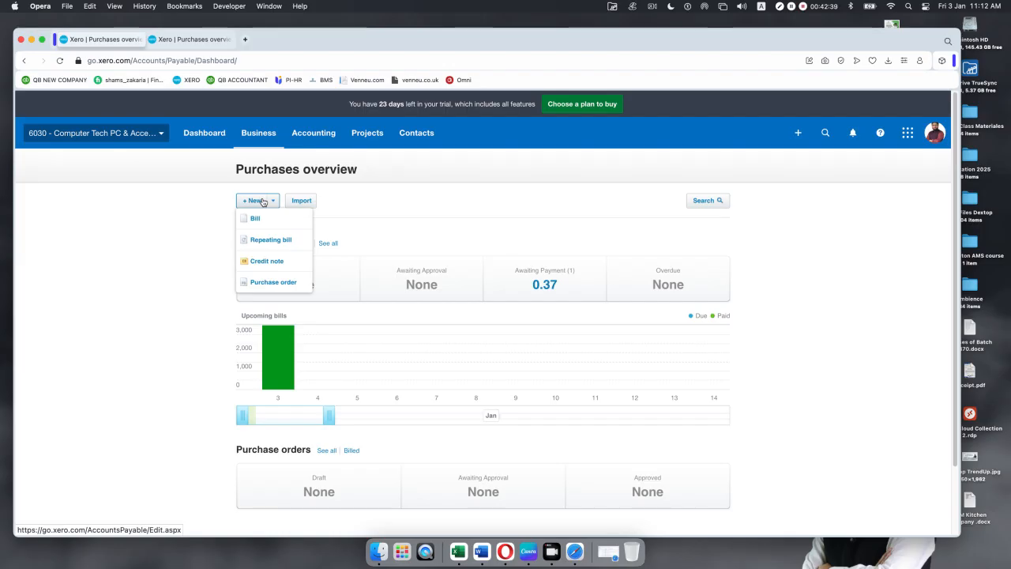
click(265, 261)
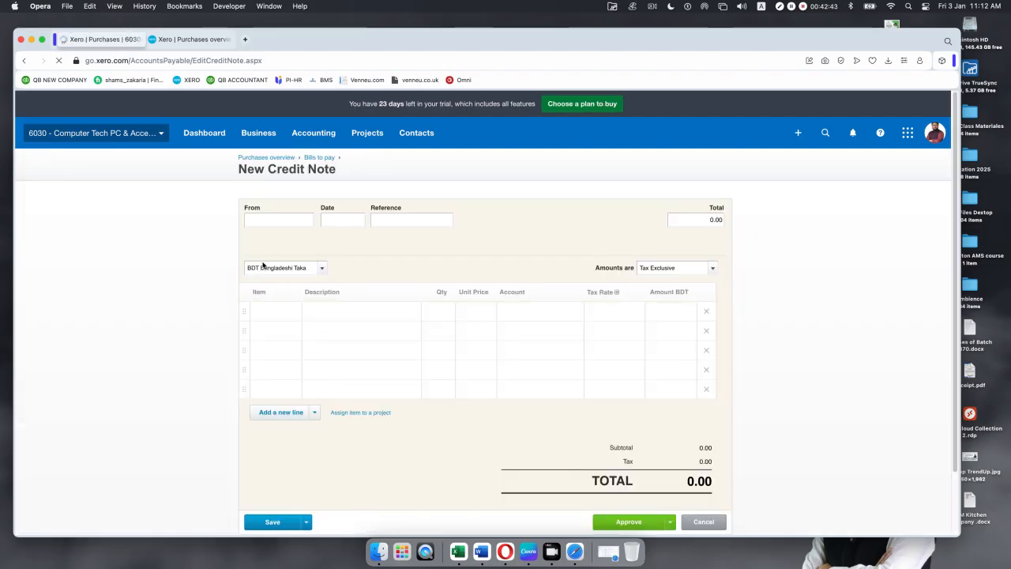
click(183, 39)
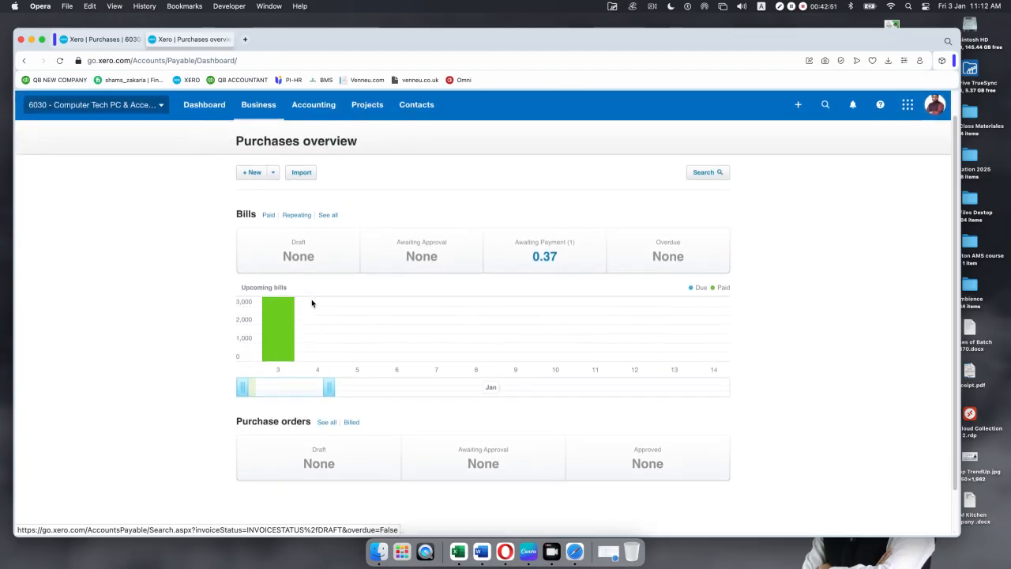
click(328, 215)
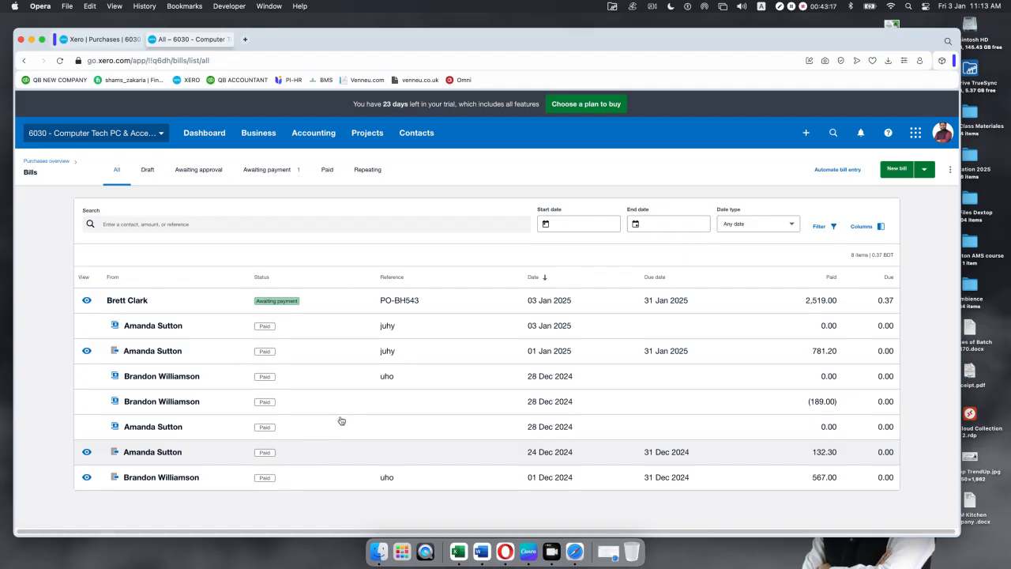
Step: Review the 03 Jan 2025 credit note juhy, 195.30 fully applied, then return to all bills
click(529, 332)
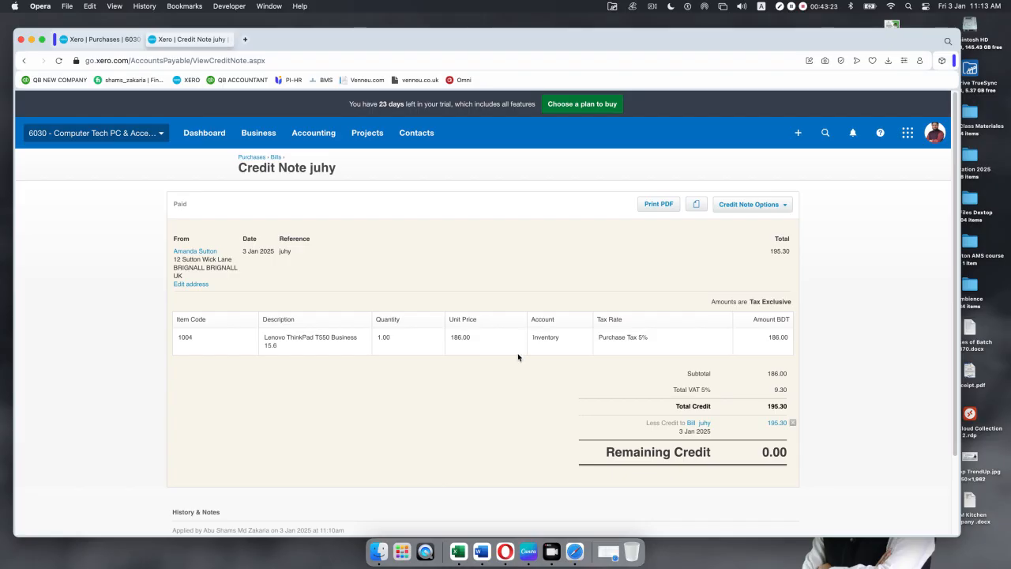
scroll(514, 367, down, 2)
scroll(514, 367, up, 2)
click(25, 61)
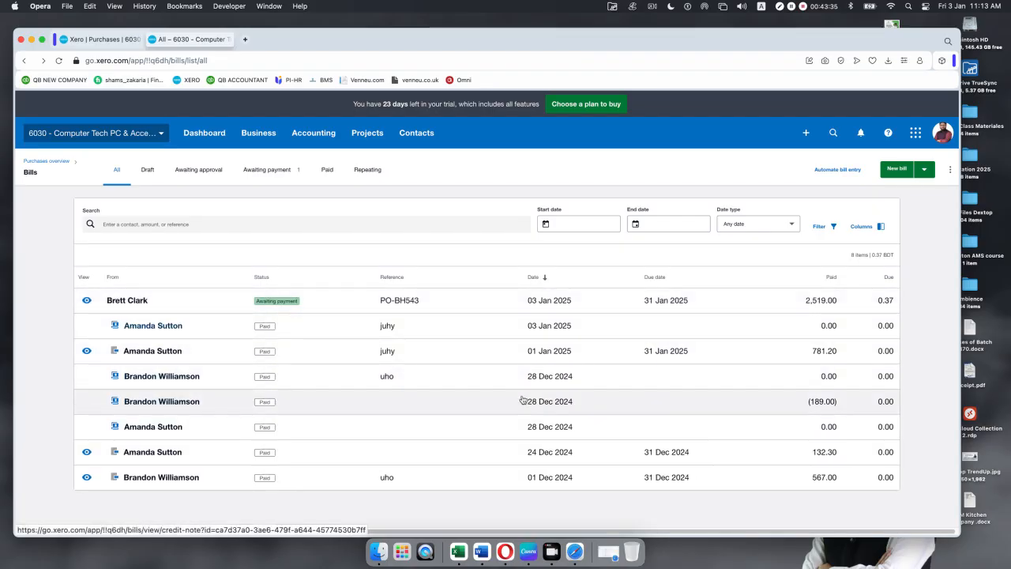
Step: Check the 28 Dec 2024 189.00 credit note, then open the 132.30 one from the same date
click(526, 402)
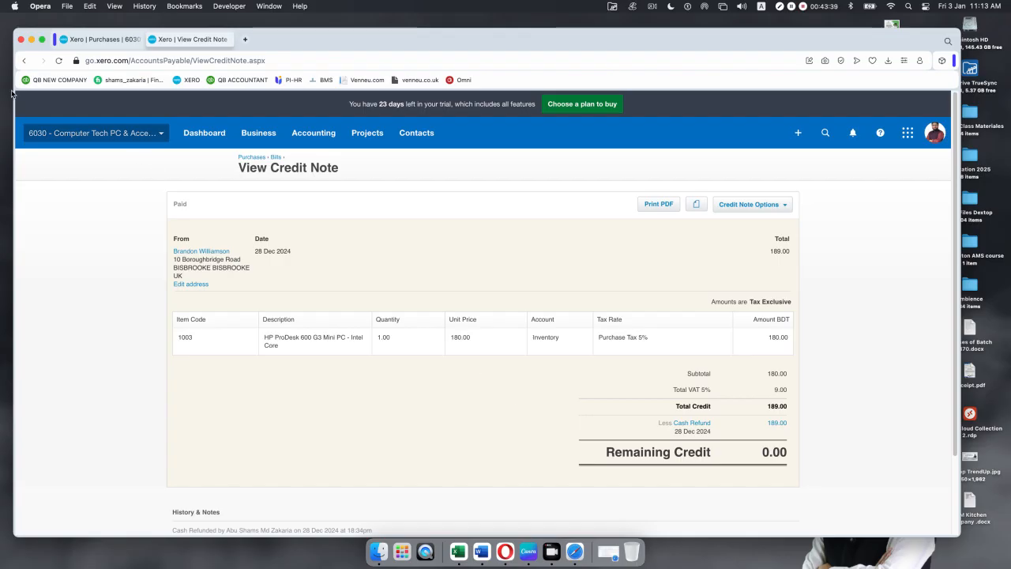
click(26, 61)
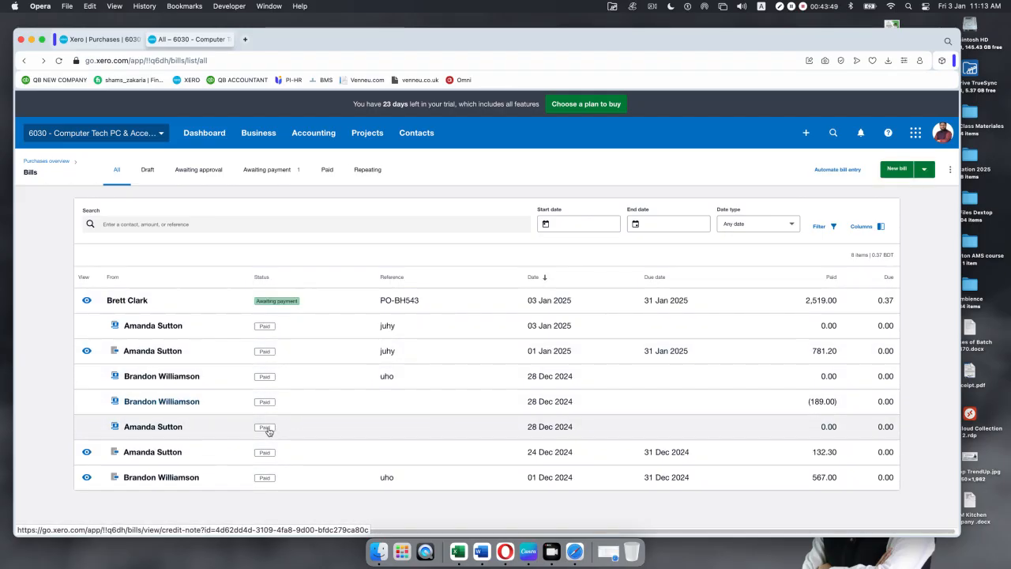
click(543, 428)
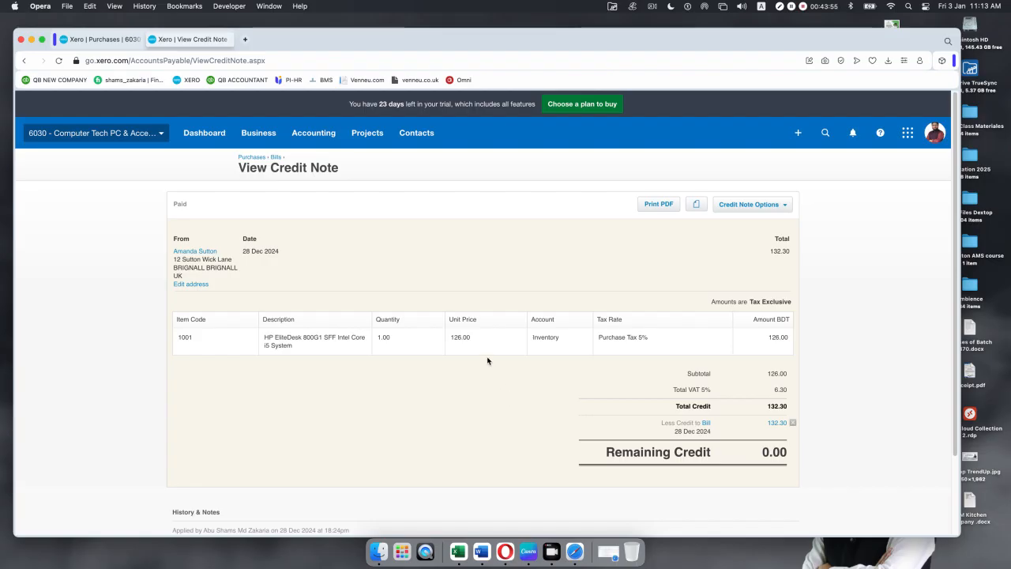
Step: Open the 264.60 bill this credit settled, then its 132.30 payment from 28 Dec 2024
click(707, 424)
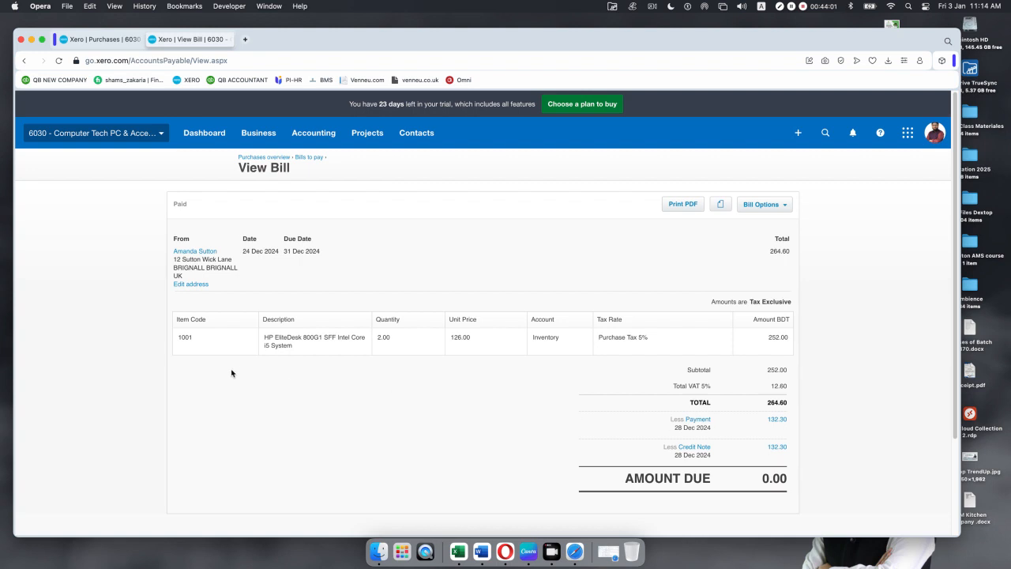
scroll(276, 354, down, 2)
scroll(277, 353, up, 2)
scroll(339, 370, down, 3)
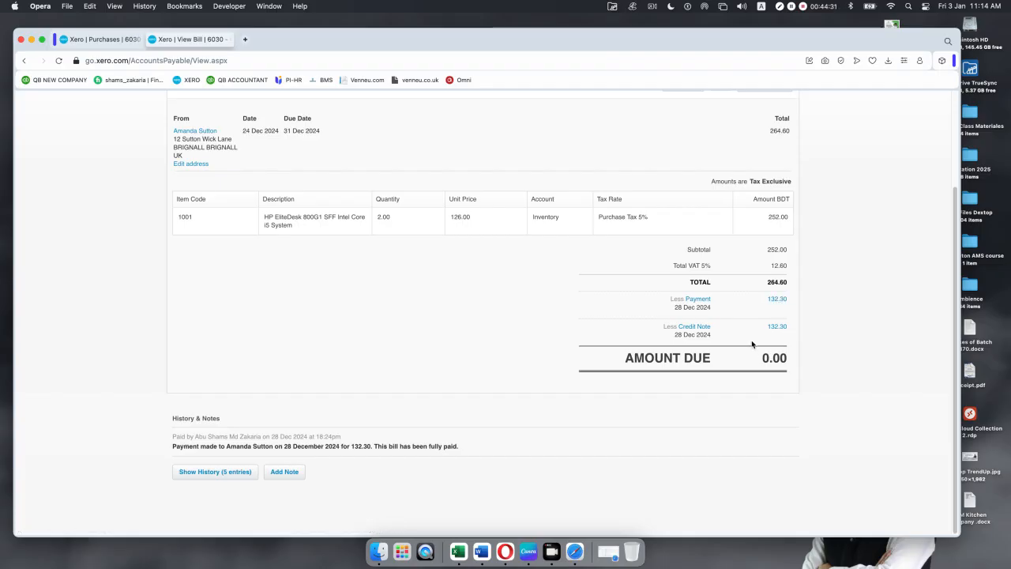
click(777, 300)
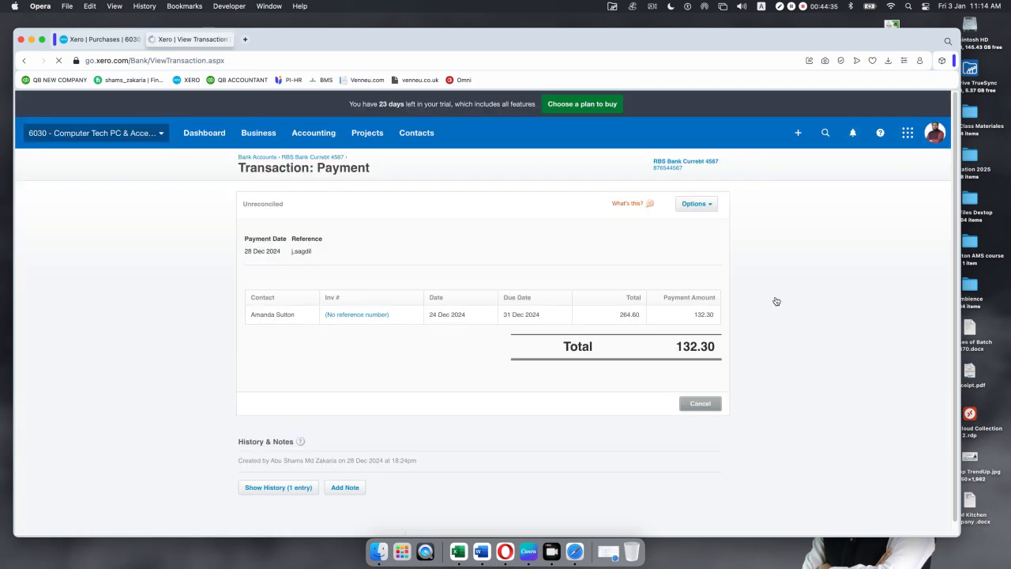
Step: Download the 132.30 payment's remittance advice as an unbranded PDF and open it
scroll(498, 393, down, 1)
scroll(498, 393, up, 1)
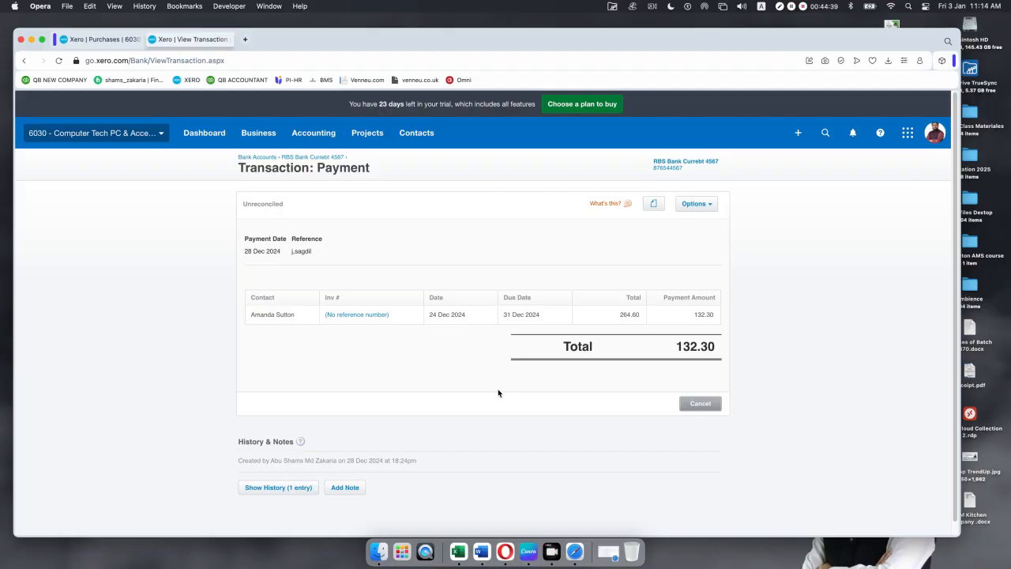
click(711, 204)
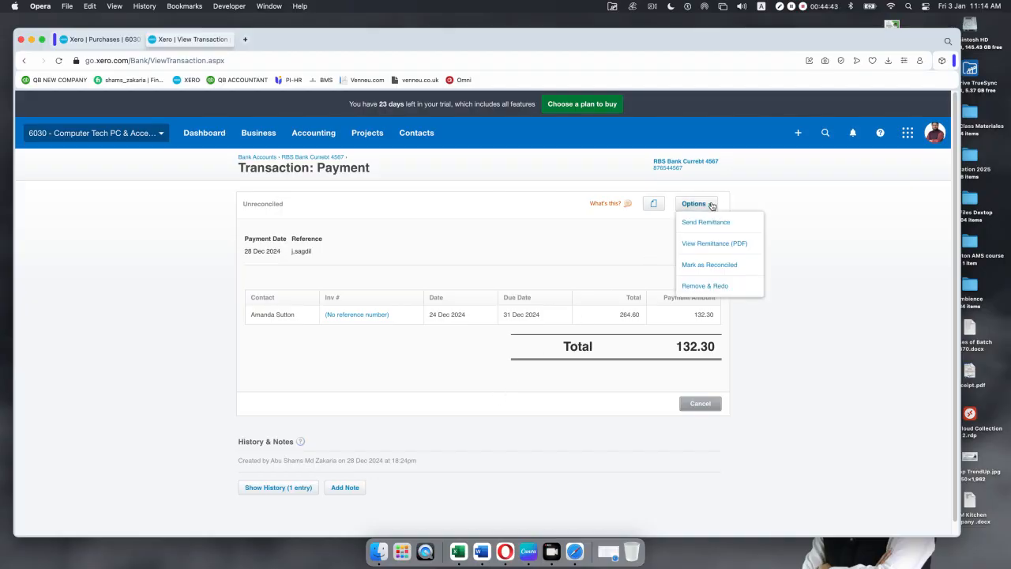
click(715, 244)
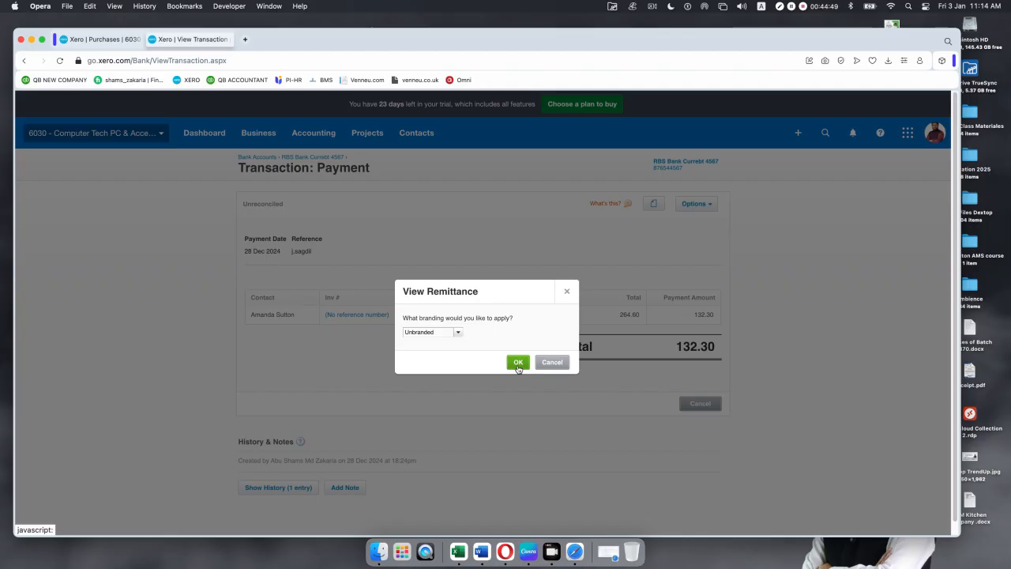
click(518, 363)
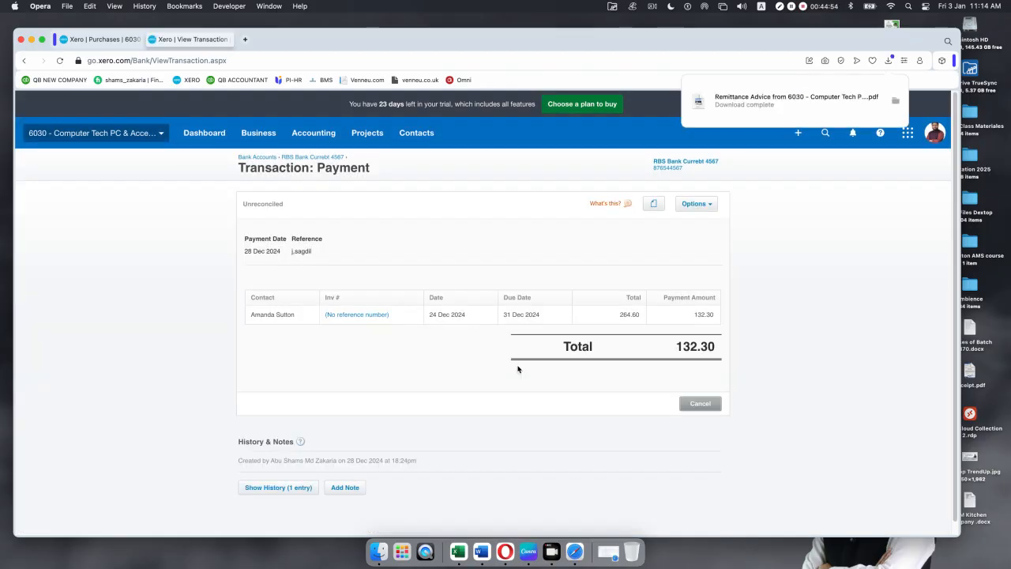
click(763, 100)
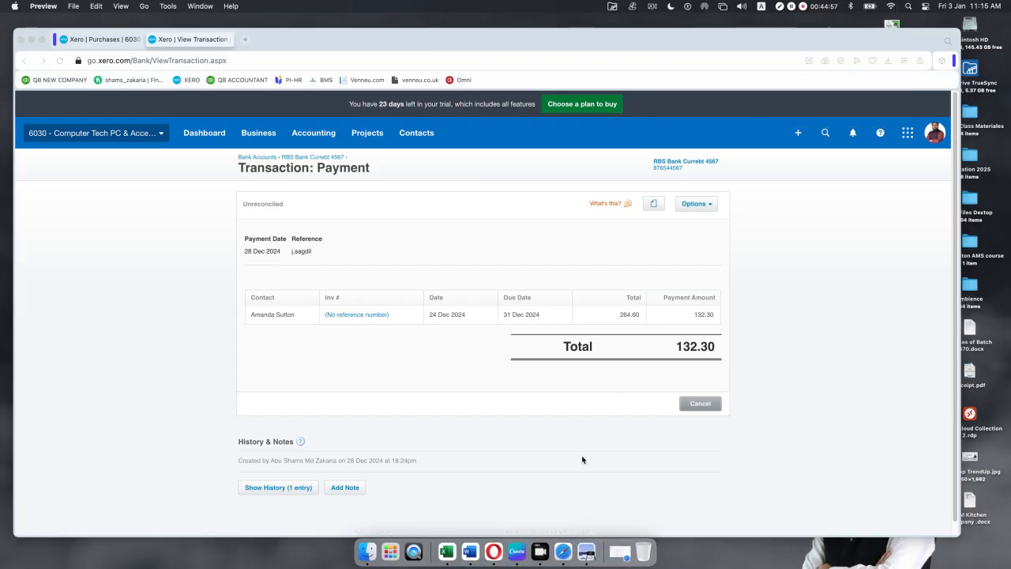
Step: Read through the remittance advice PDF showing 132.30 paid and 0.00 owing, then close it
click(586, 545)
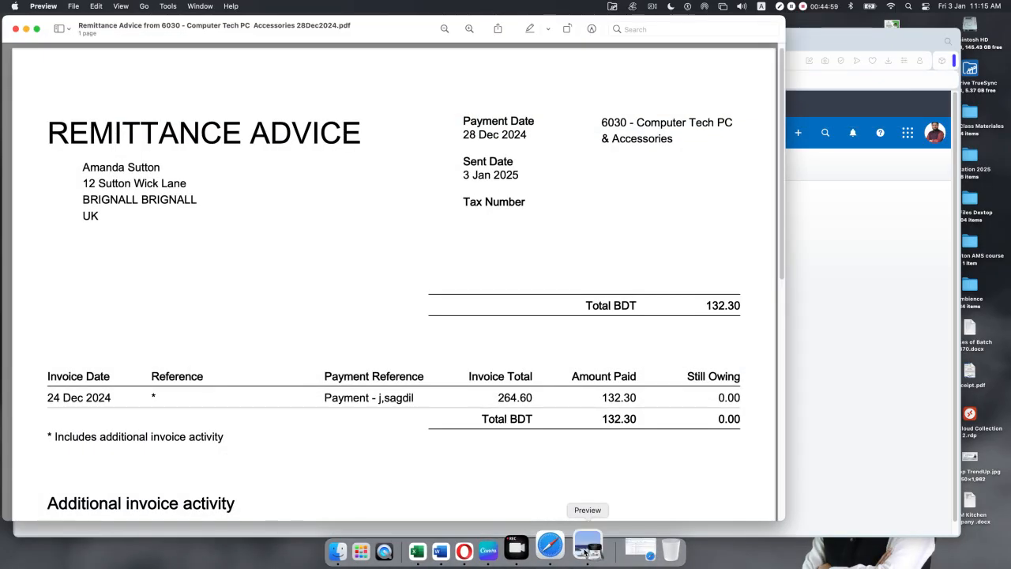
scroll(371, 474, down, 8)
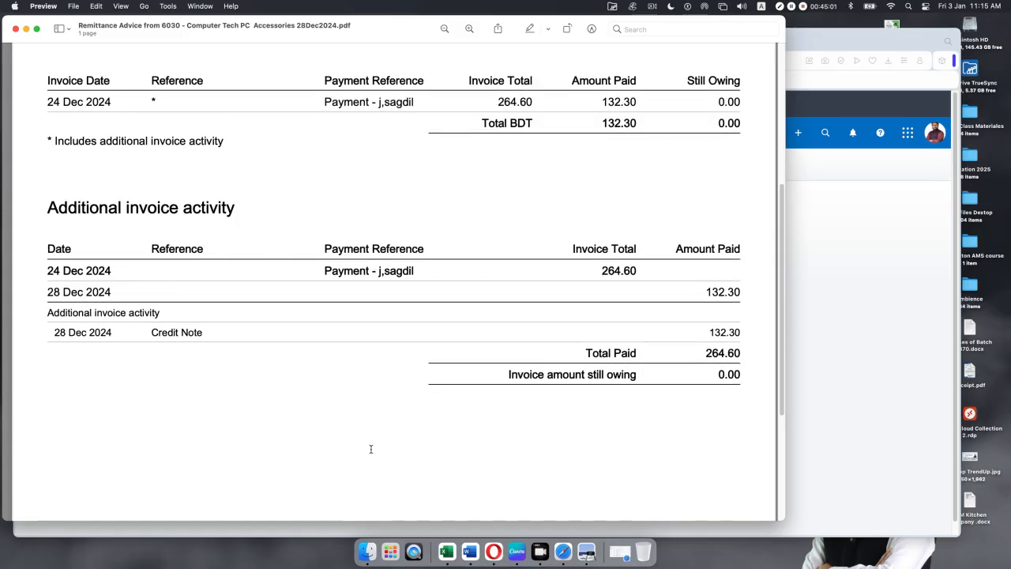
scroll(370, 449, down, 5)
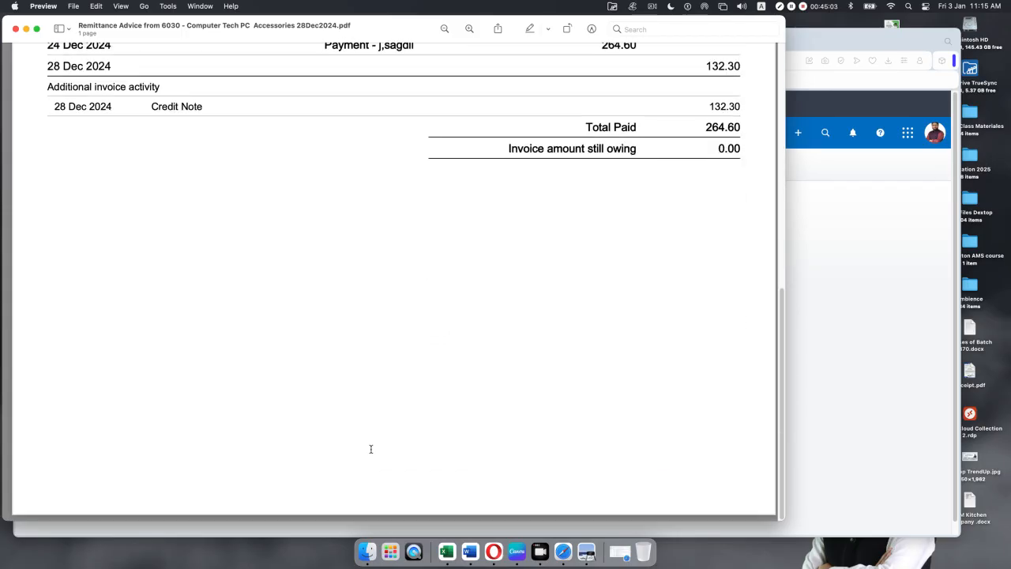
scroll(370, 448, up, 10)
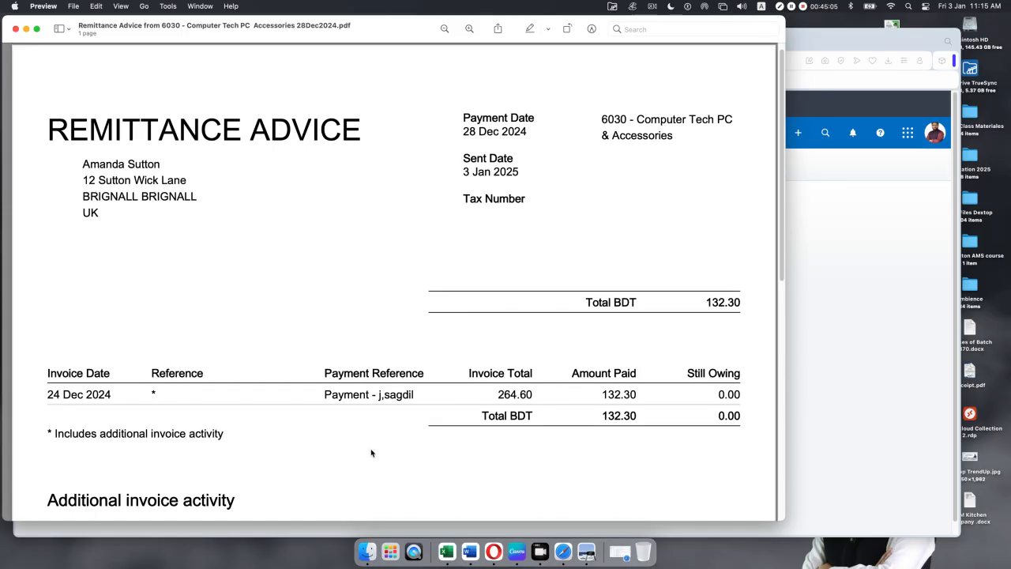
scroll(355, 449, up, 1)
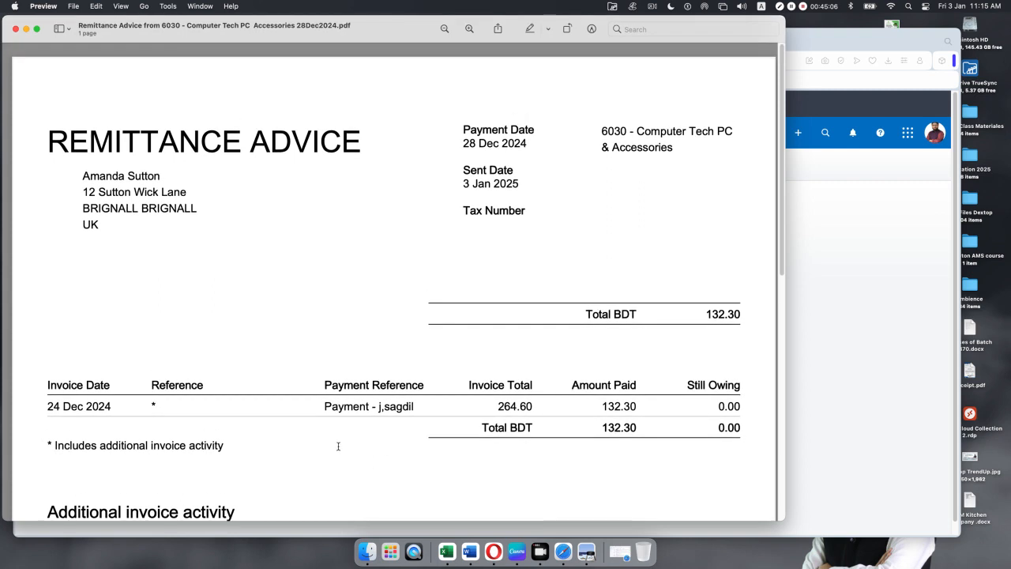
click(14, 29)
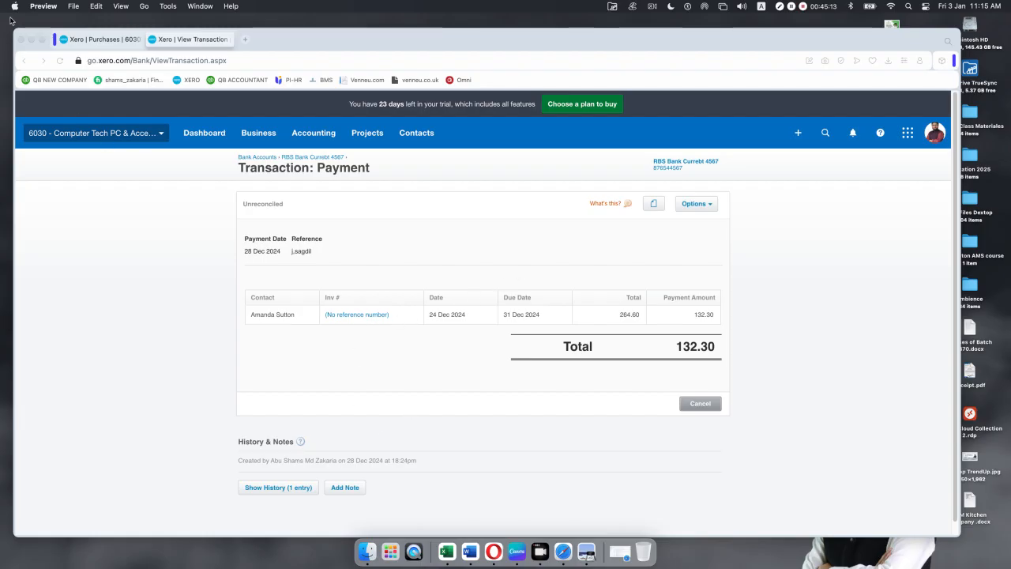
key(super+q)
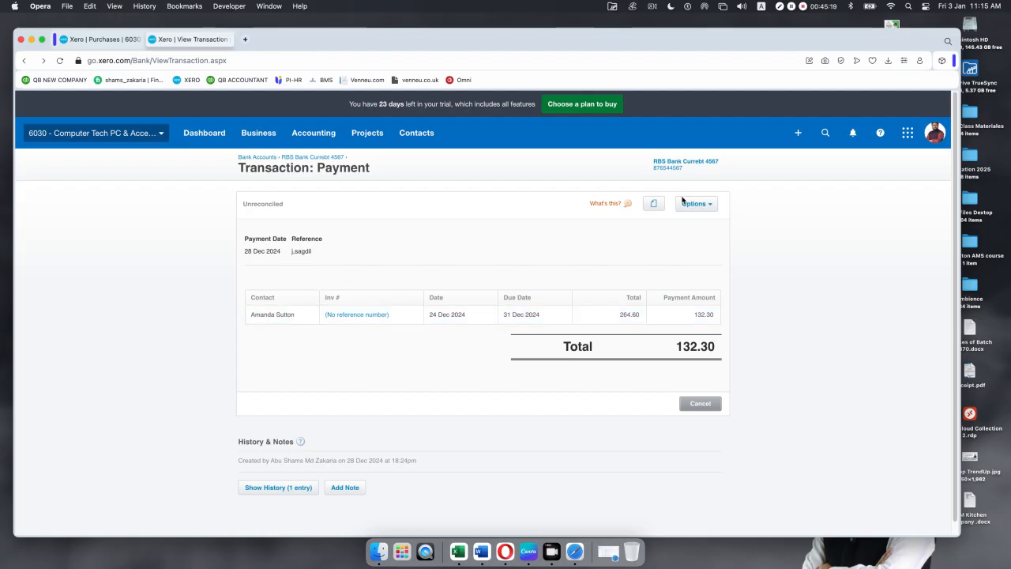
click(713, 205)
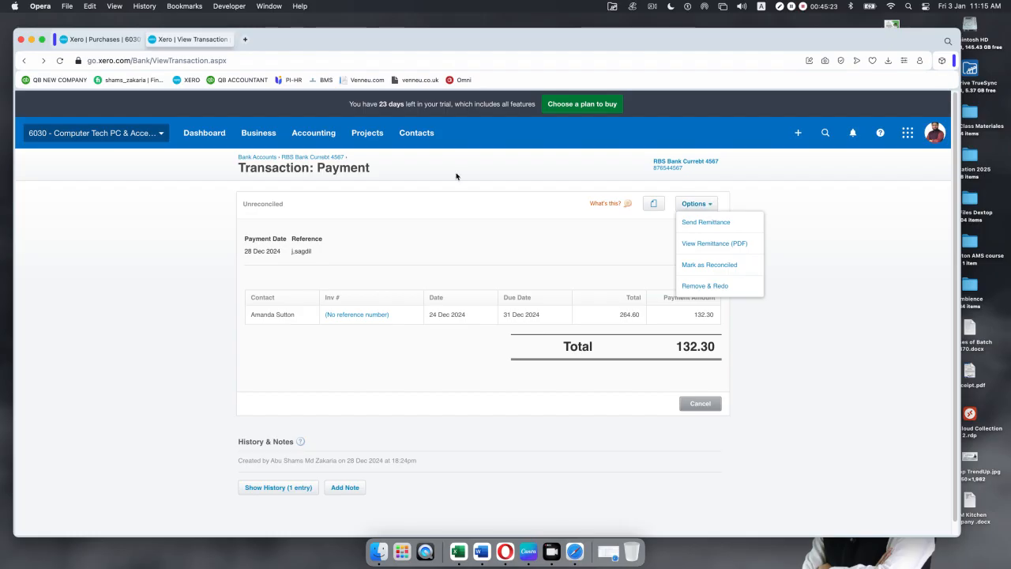
click(24, 62)
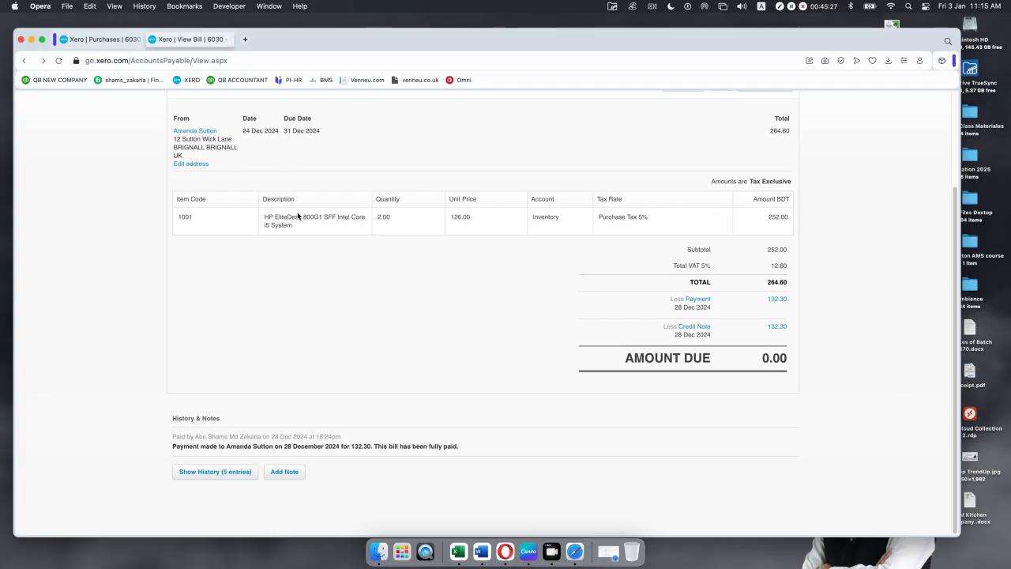
scroll(298, 217, up, 1)
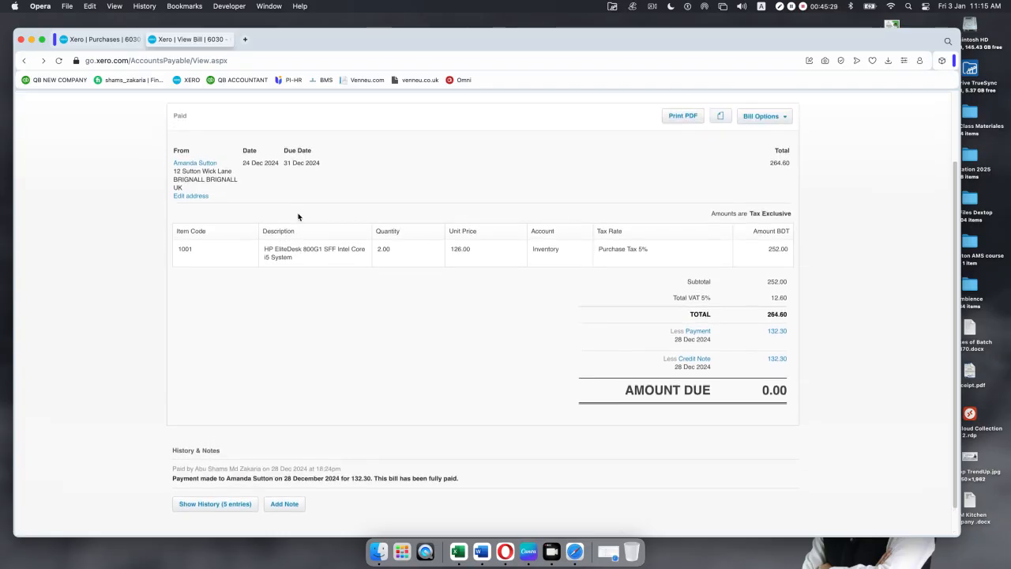
scroll(299, 216, up, 2)
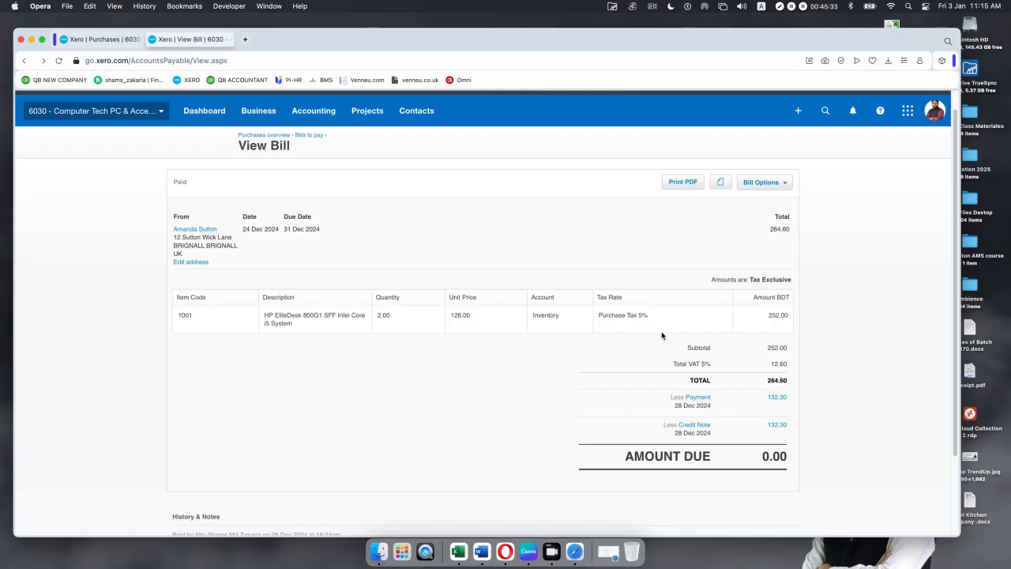
click(696, 424)
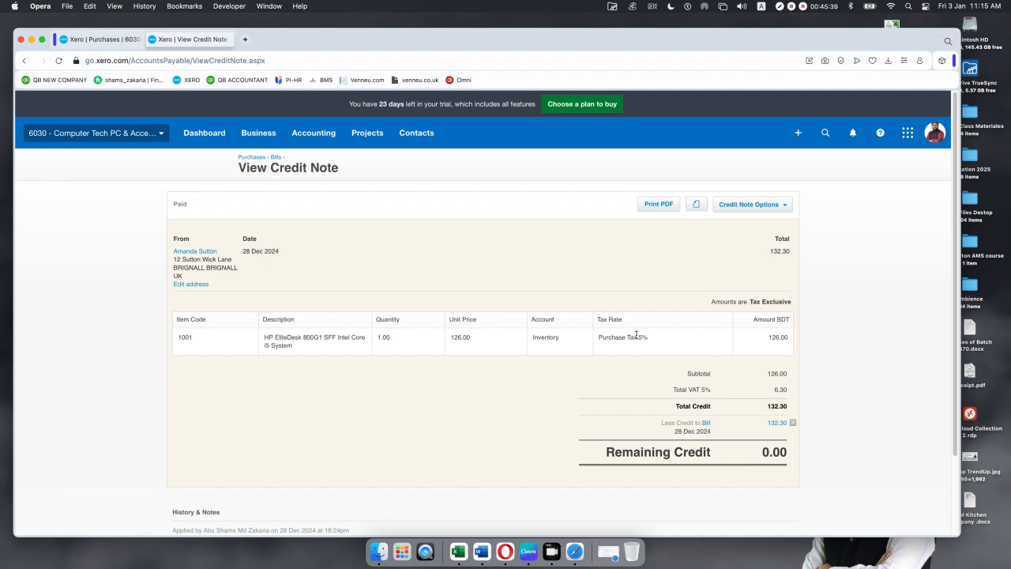
click(706, 423)
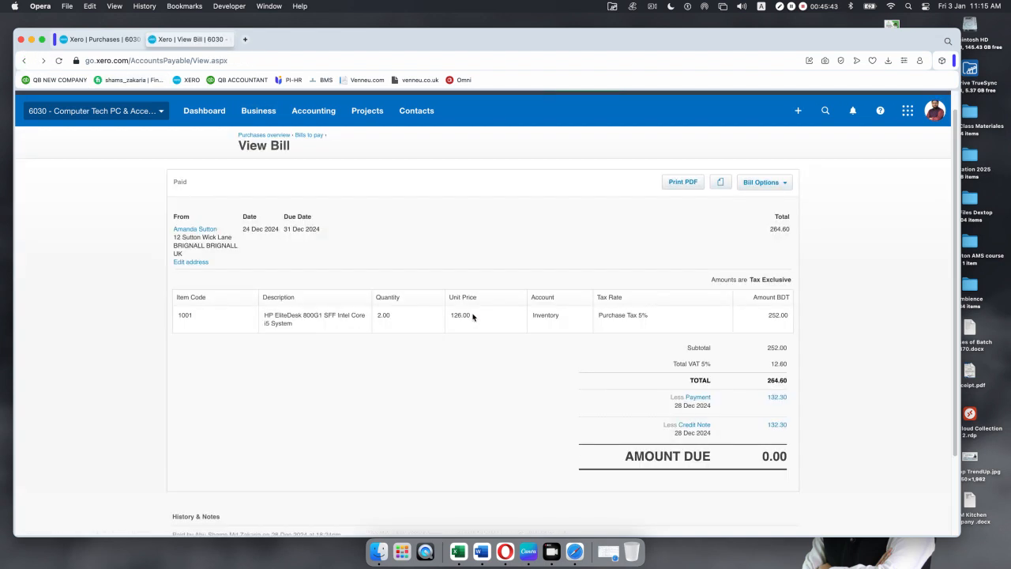
click(786, 183)
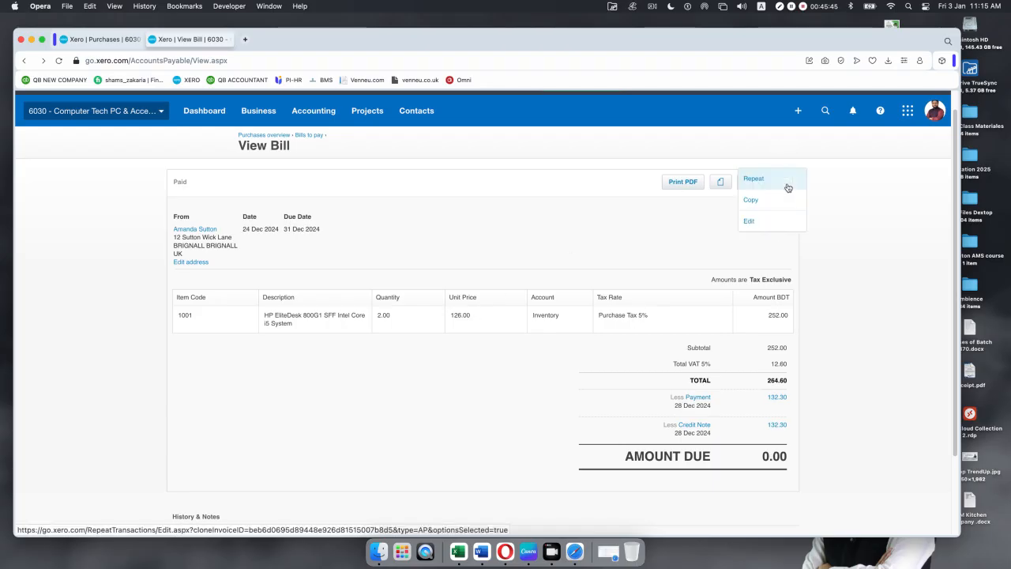
click(558, 254)
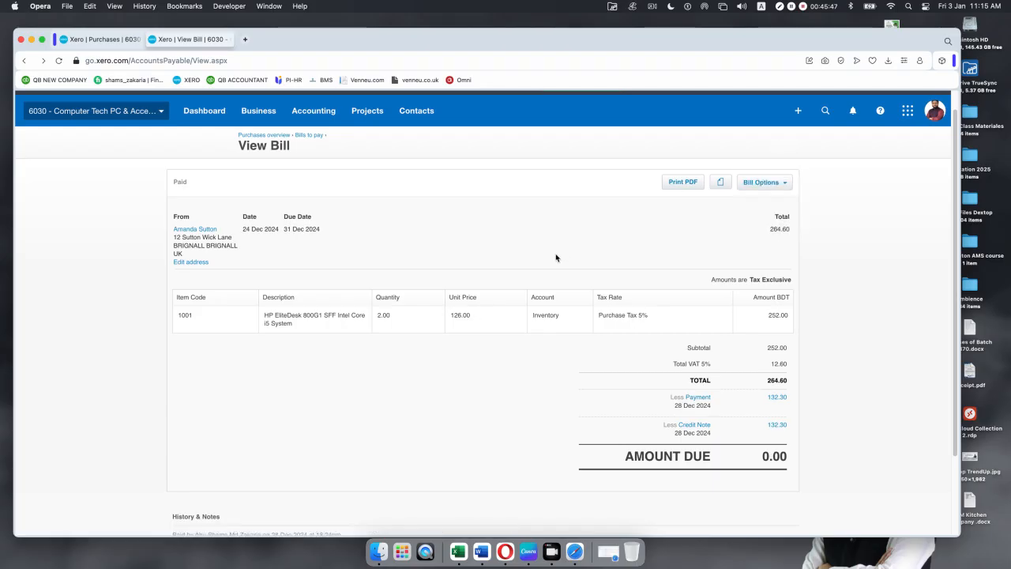
scroll(544, 348, down, 3)
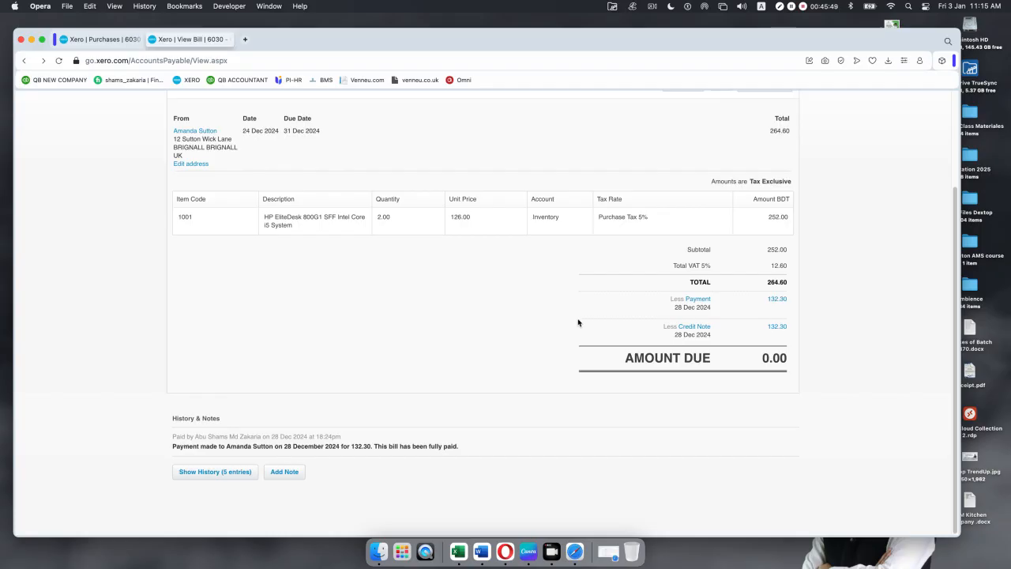
click(776, 298)
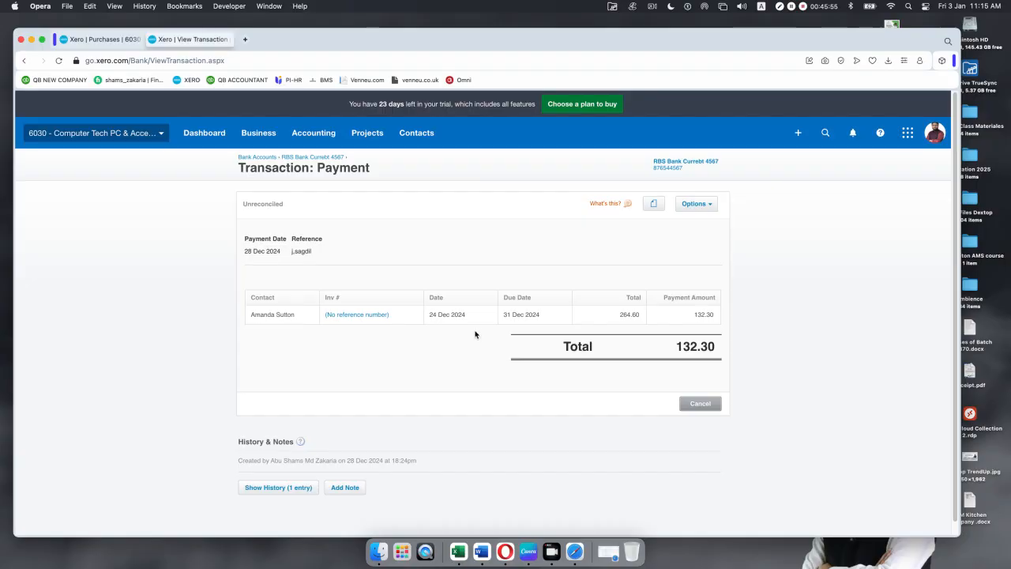
scroll(475, 334, down, 1)
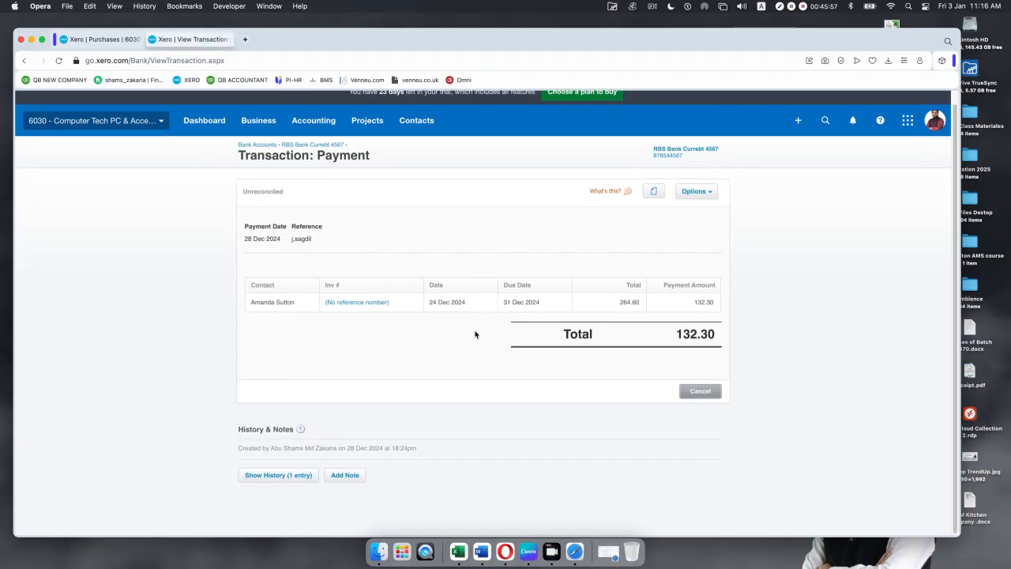
scroll(474, 334, up, 1)
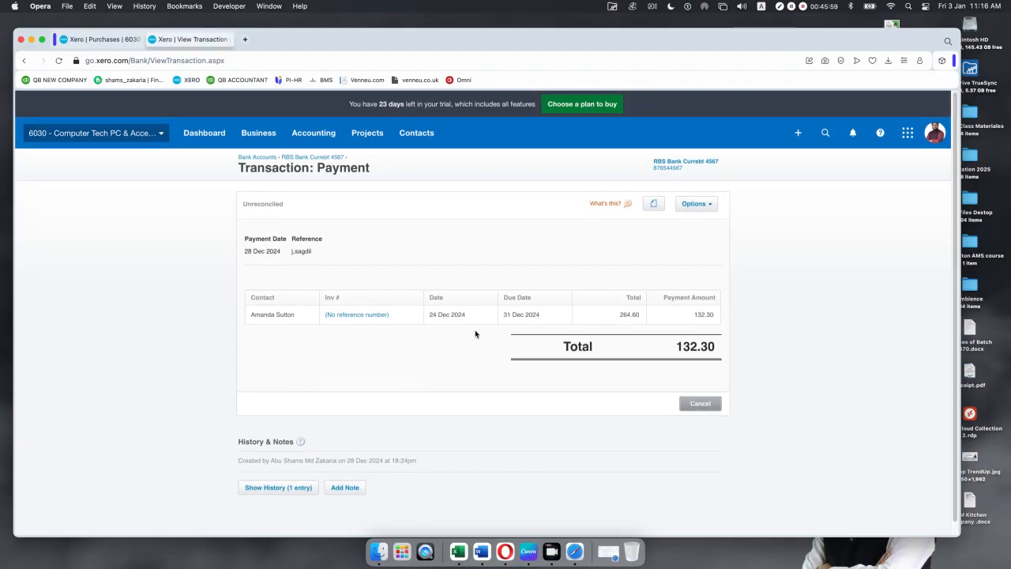
scroll(475, 334, down, 1)
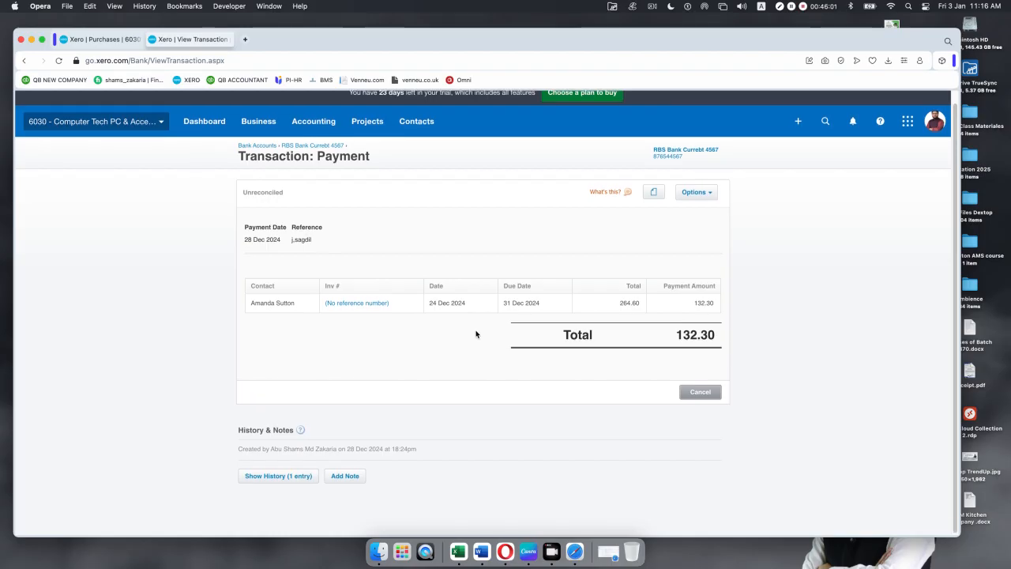
scroll(475, 334, up, 1)
click(695, 204)
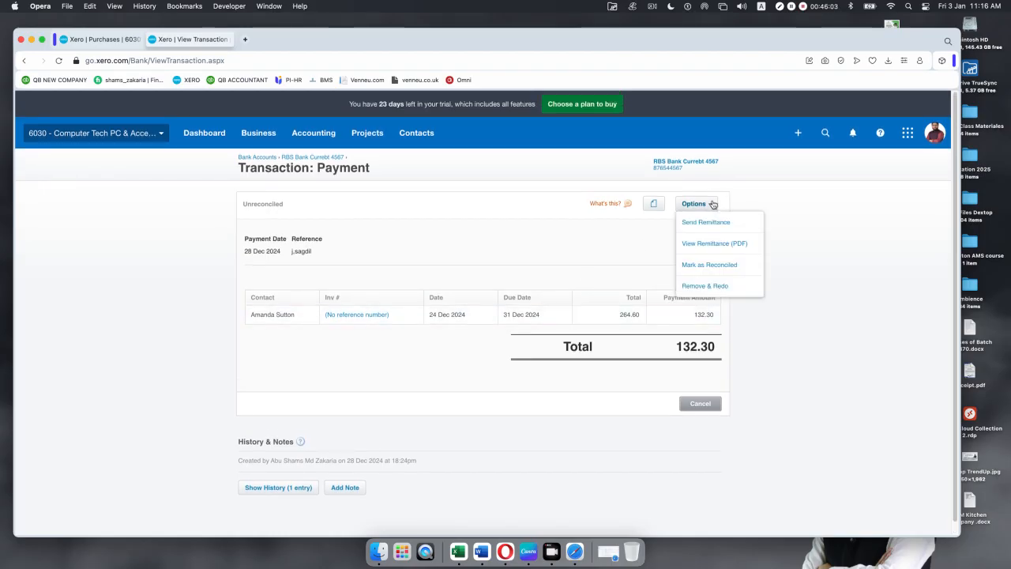
click(454, 269)
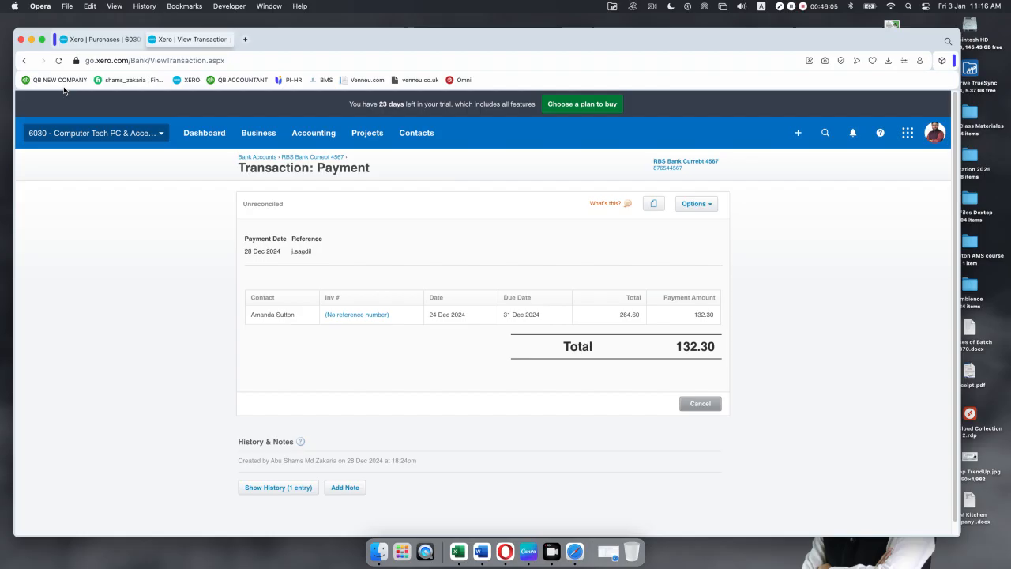
click(22, 62)
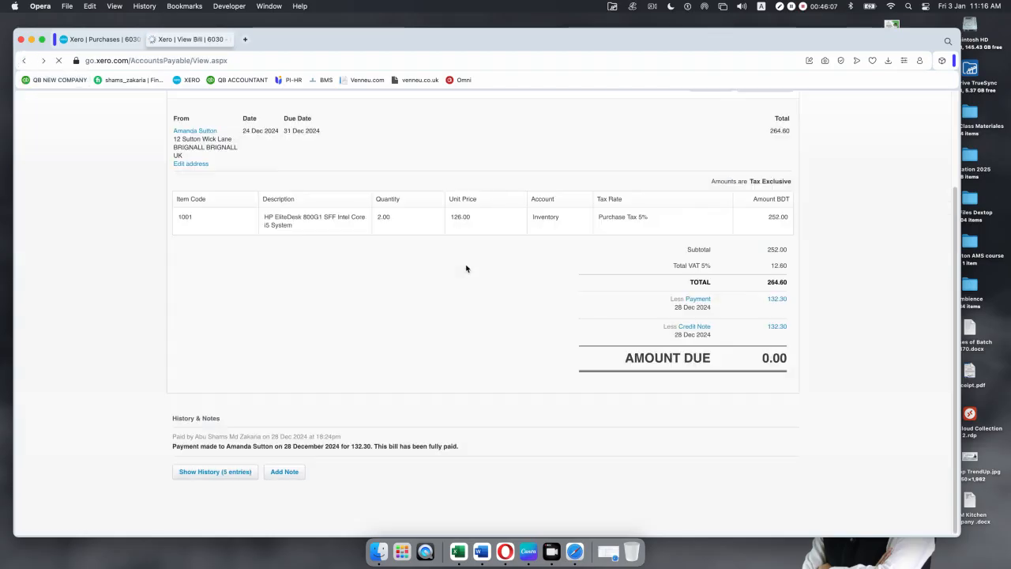
click(779, 300)
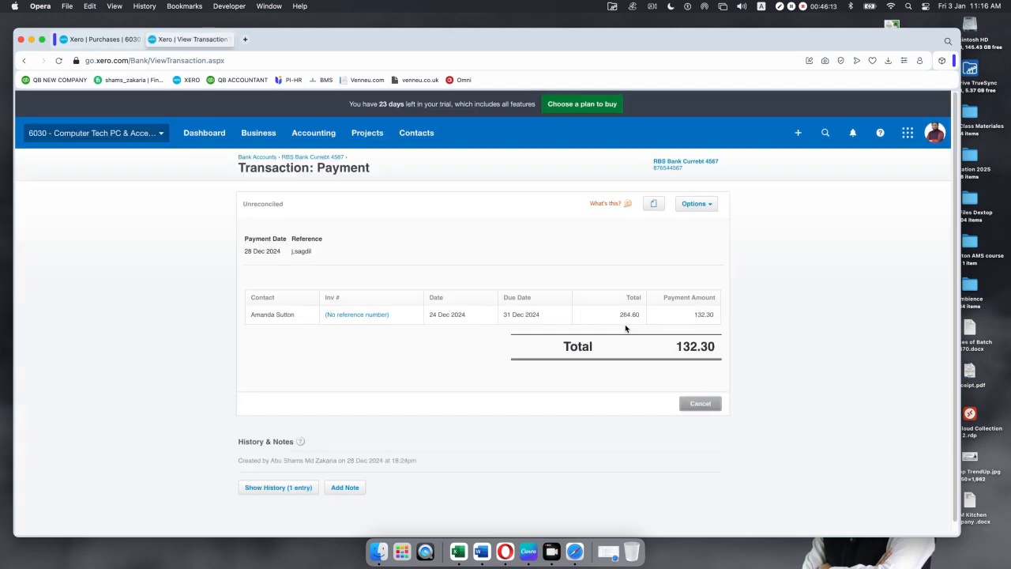
scroll(625, 328, down, 1)
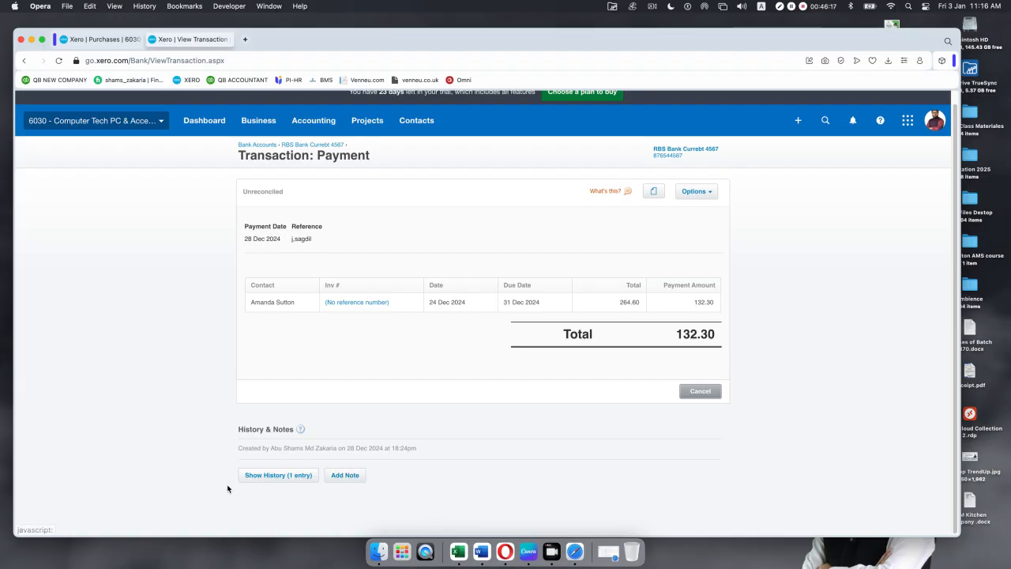
click(287, 478)
Step: Check the payment's single history entry, then return to the paid 264.60 bill
scroll(447, 460, down, 3)
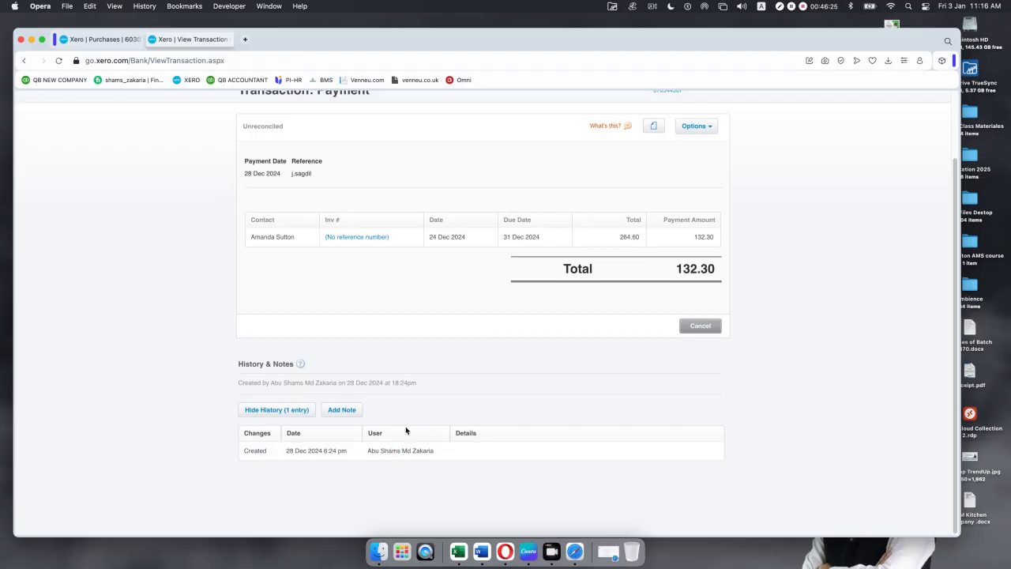
scroll(405, 430, up, 3)
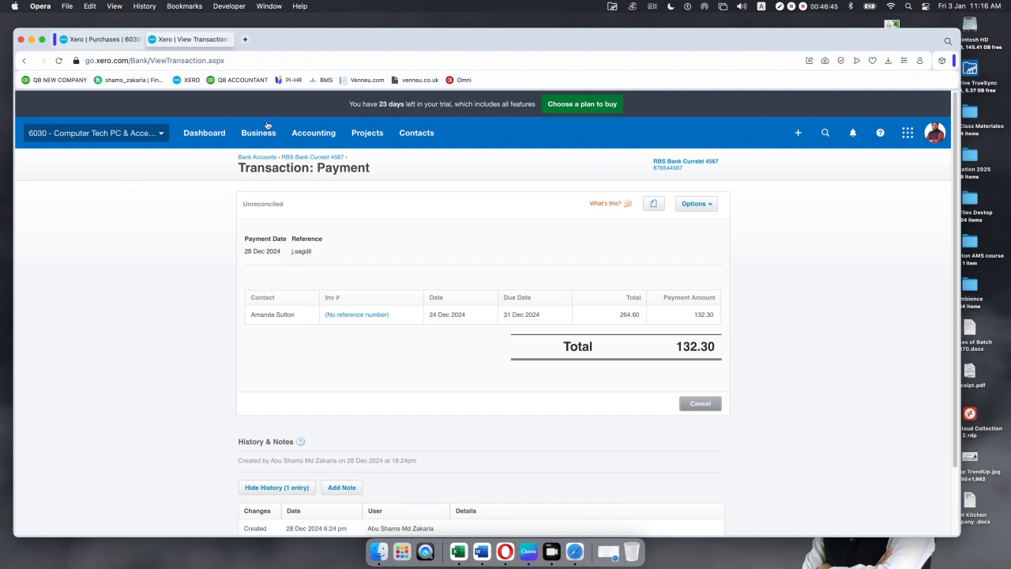
click(24, 62)
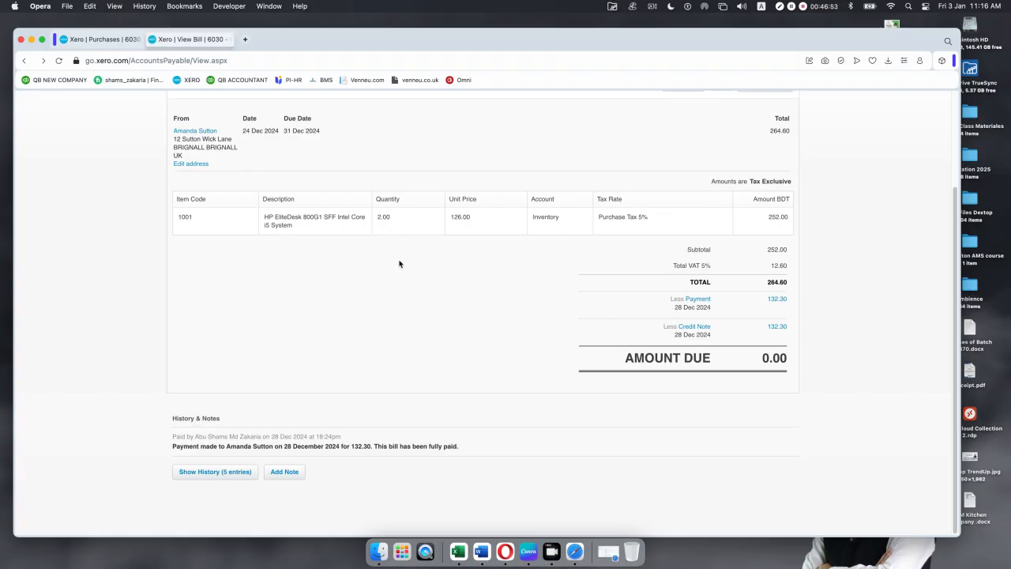
scroll(406, 296, up, 3)
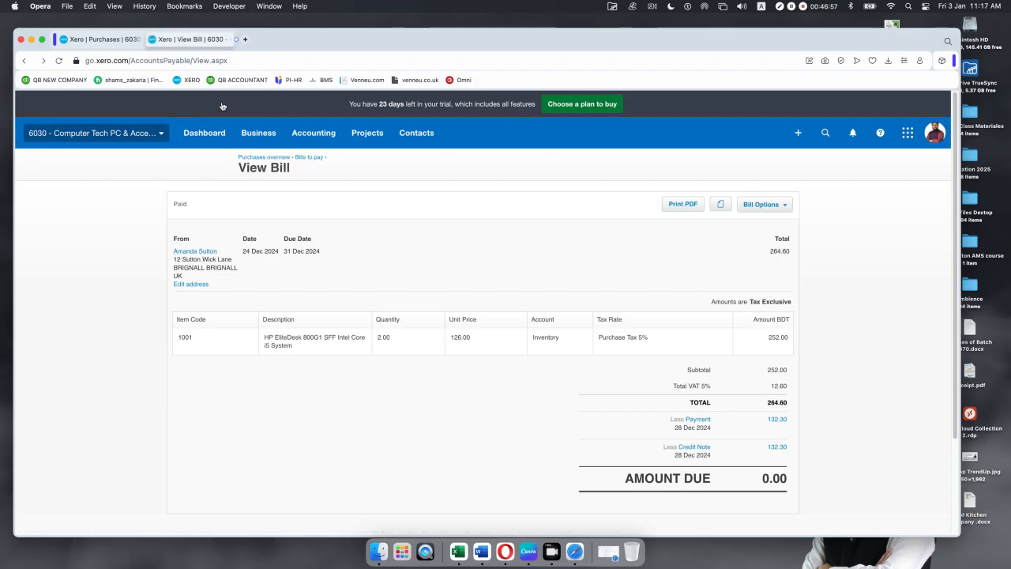
Step: Set the supplier as the new credit note's From contact
click(116, 39)
click(200, 219)
text(aman)
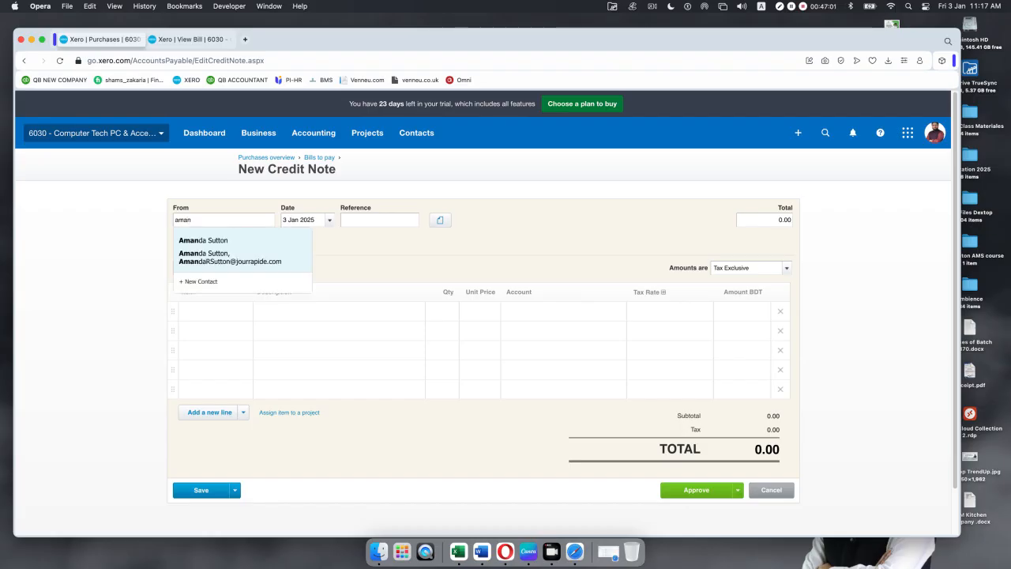
click(237, 258)
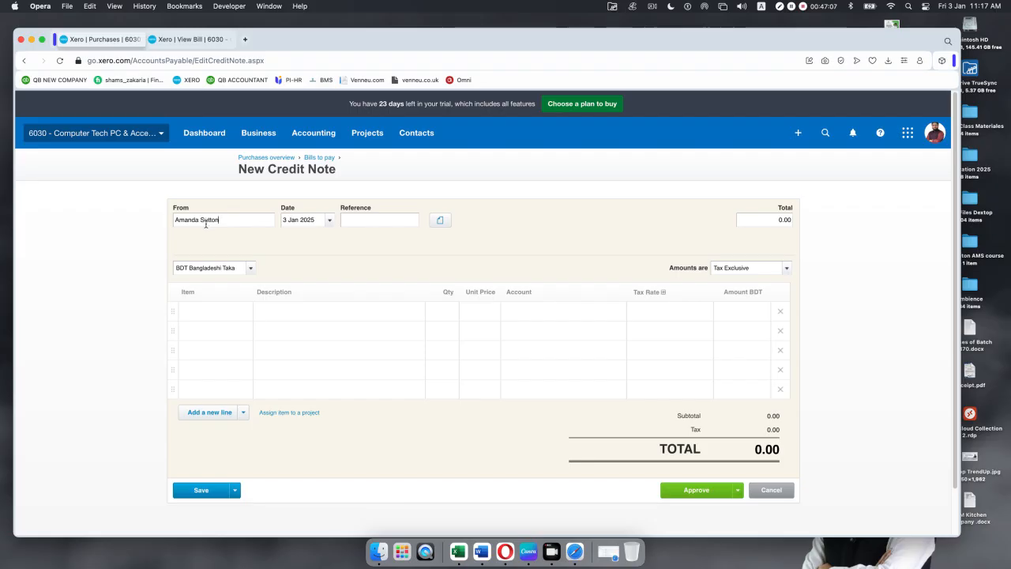
click(187, 40)
Step: Add item 1001, HP EliteDesk 800G1 SFF Intel Core i5 System, with Purchase Tax 5%
click(224, 316)
click(244, 315)
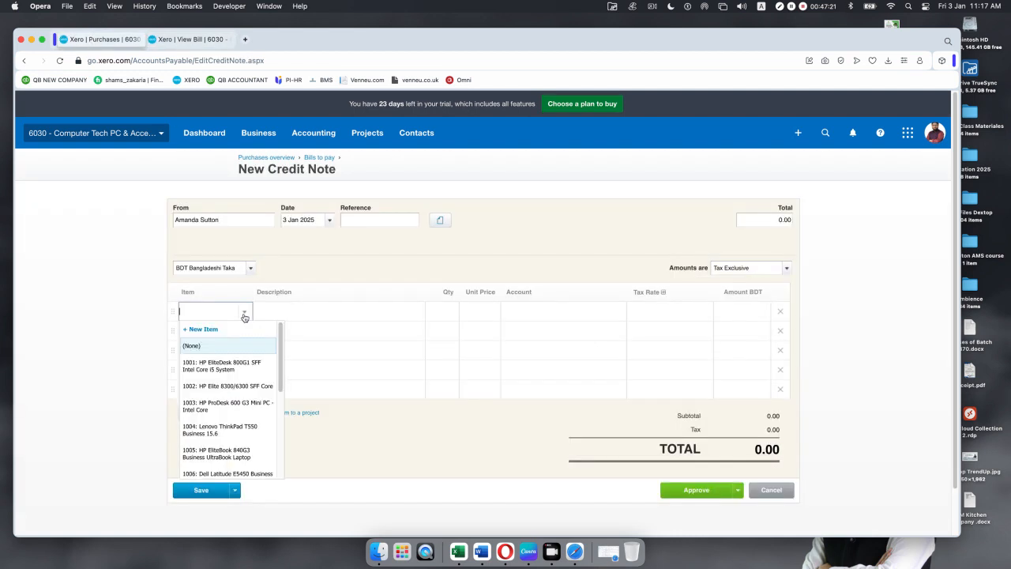
click(239, 366)
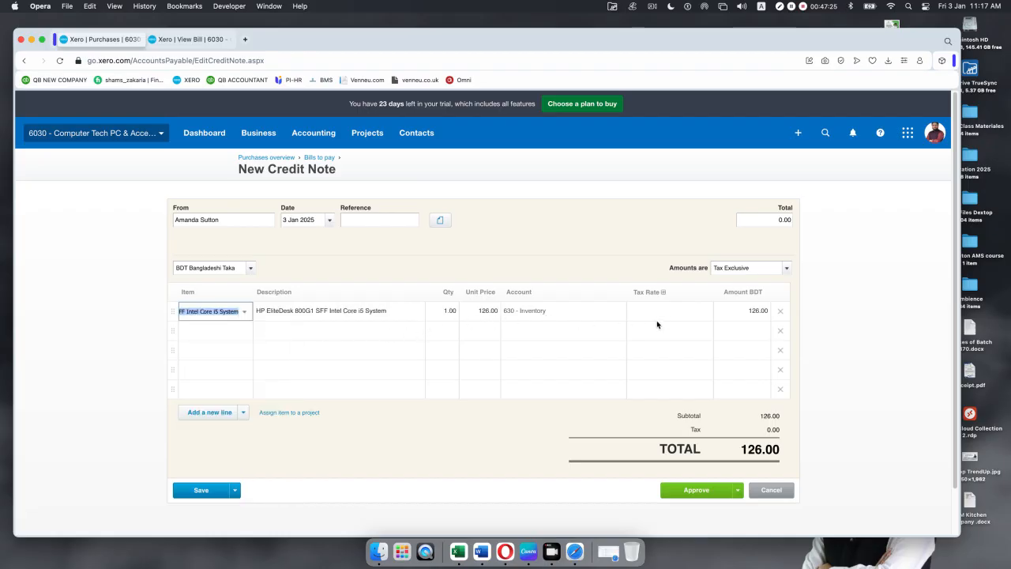
click(702, 315)
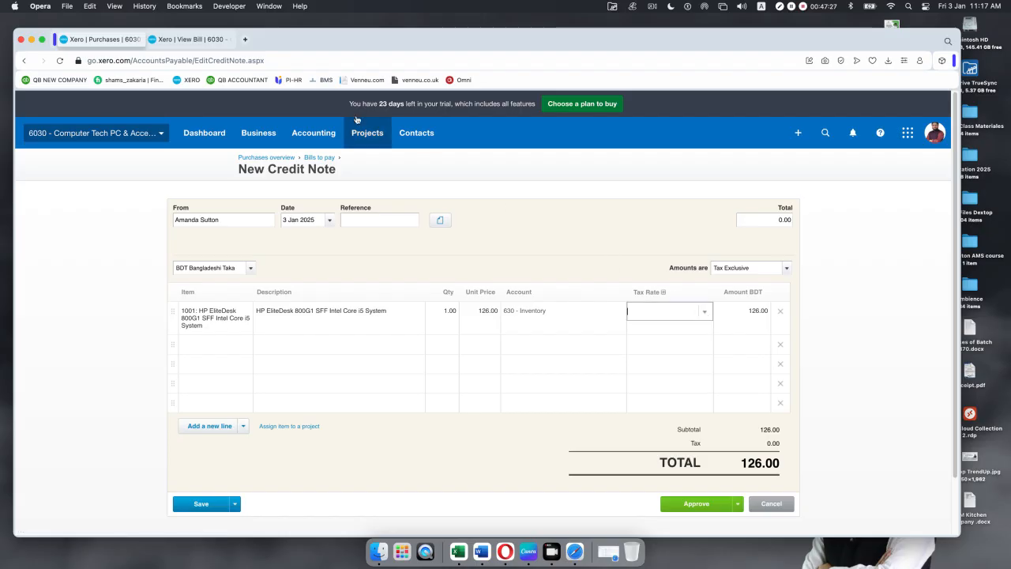
click(185, 39)
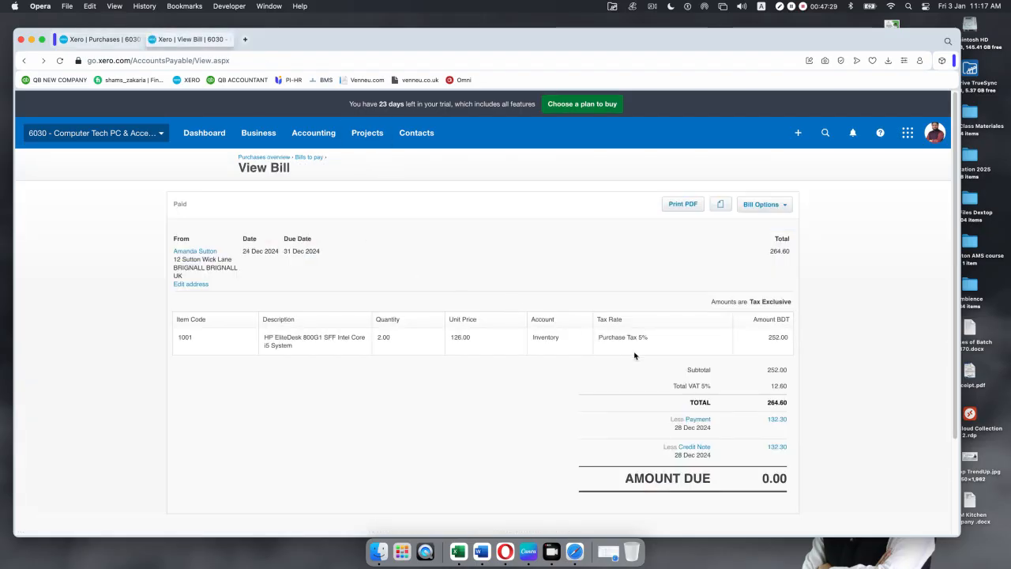
click(101, 39)
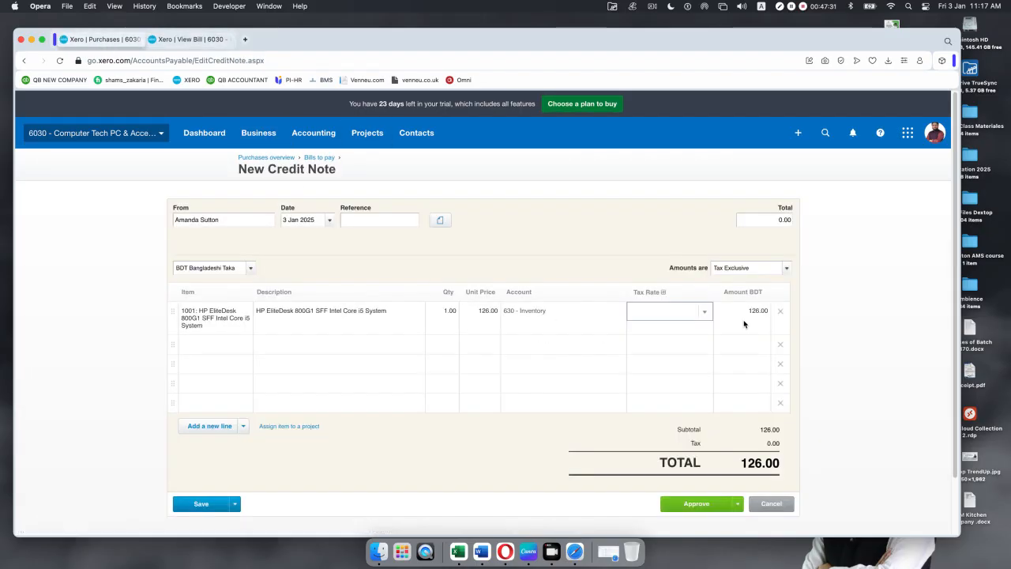
click(707, 316)
click(684, 344)
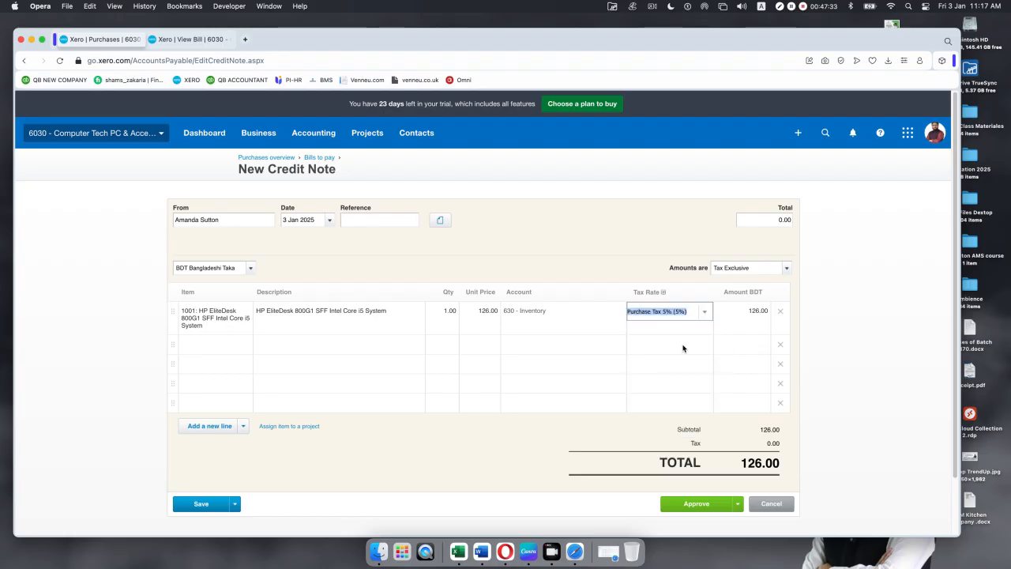
click(628, 247)
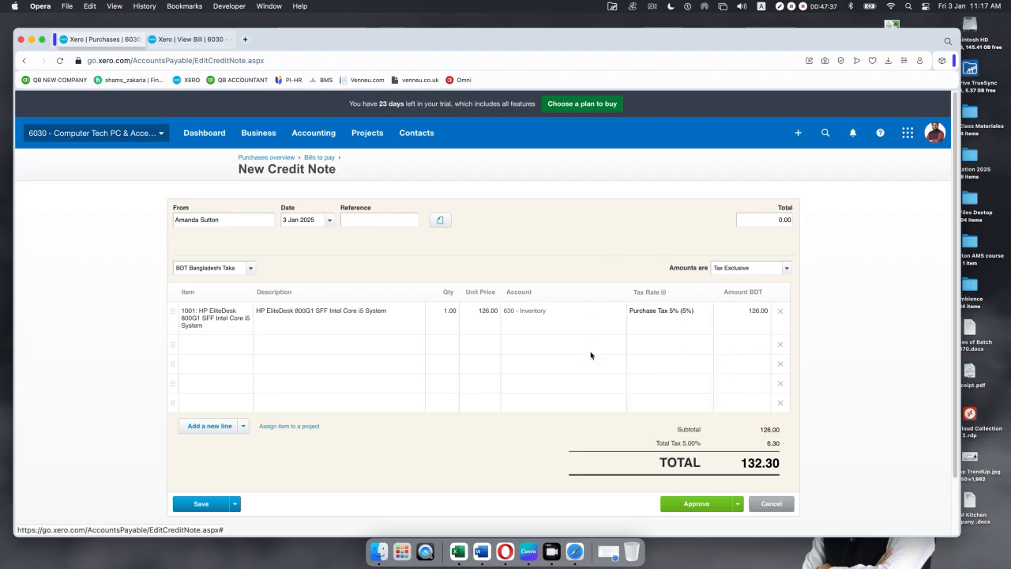
Step: Set the credit note total to 132.30 and approve it
scroll(594, 354, down, 2)
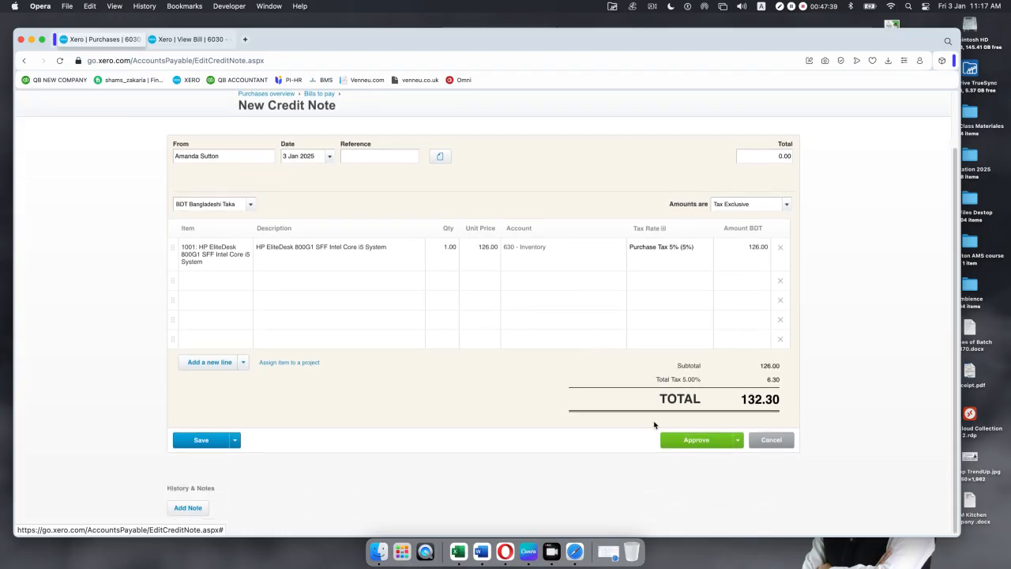
scroll(538, 377, up, 2)
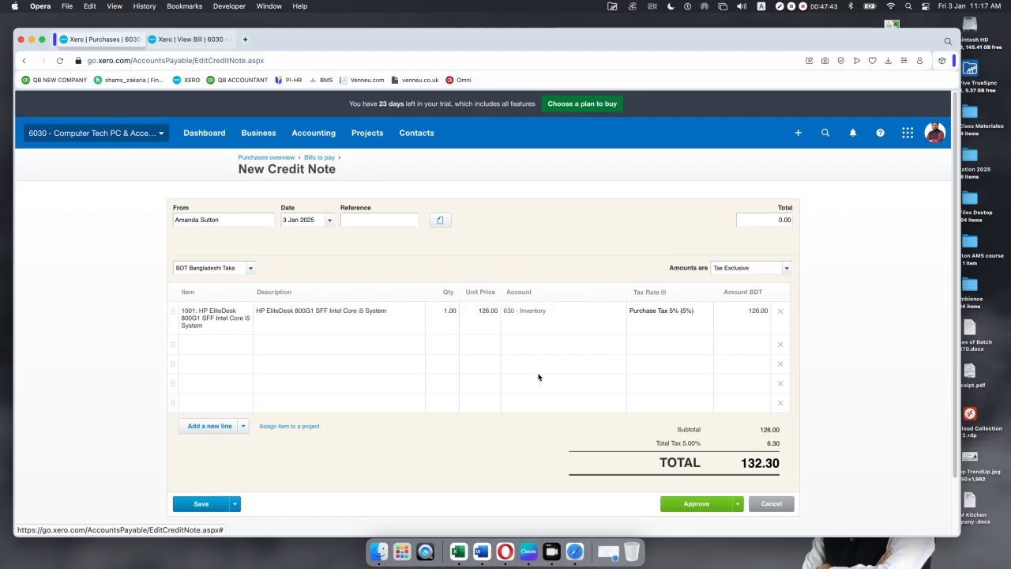
drag(773, 219, 818, 220)
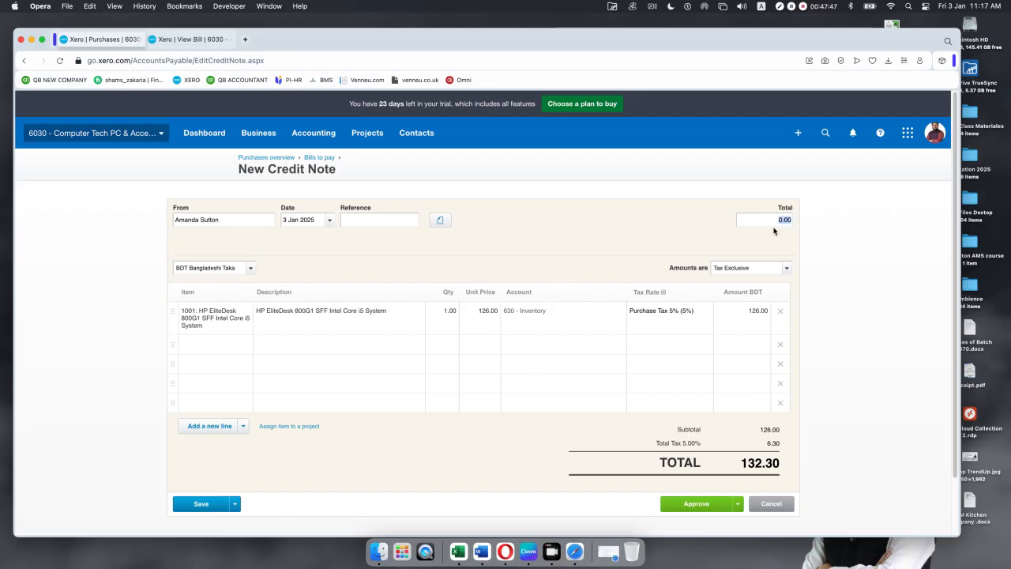
text(132.30)
scroll(607, 293, down, 2)
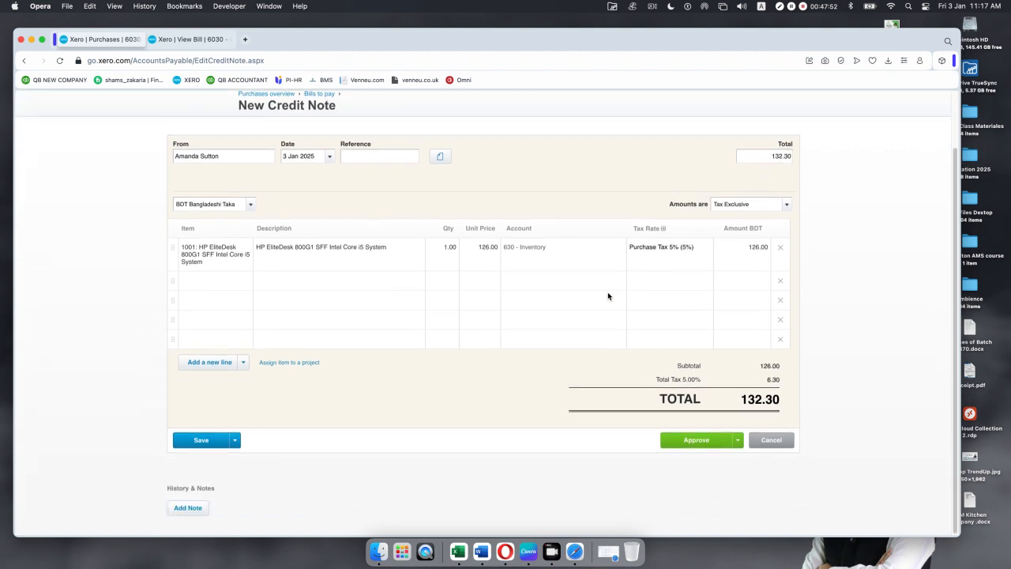
click(695, 440)
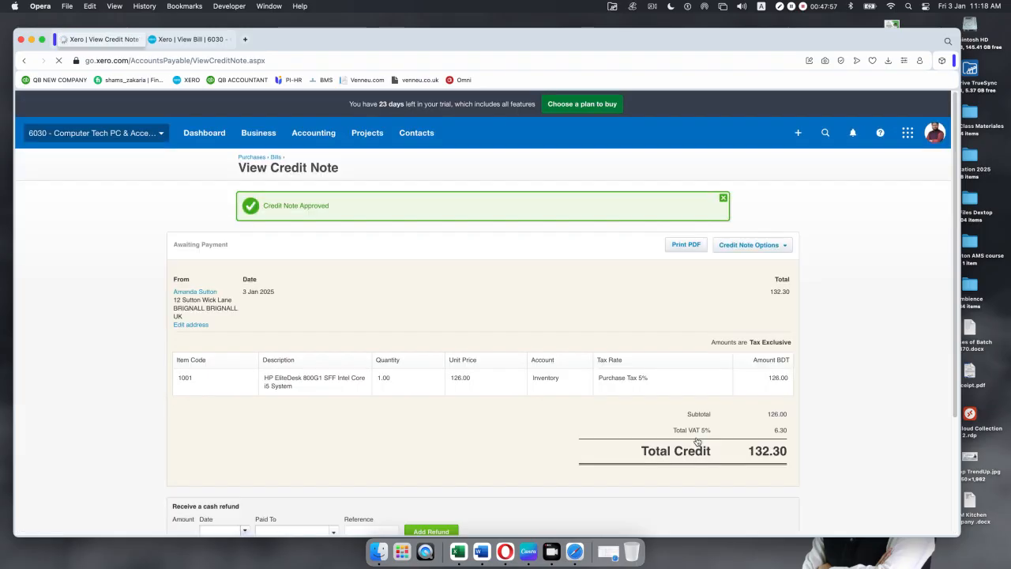
Step: Reload the original paid bill, then return to the approved 132.30 credit note
scroll(535, 307, down, 3)
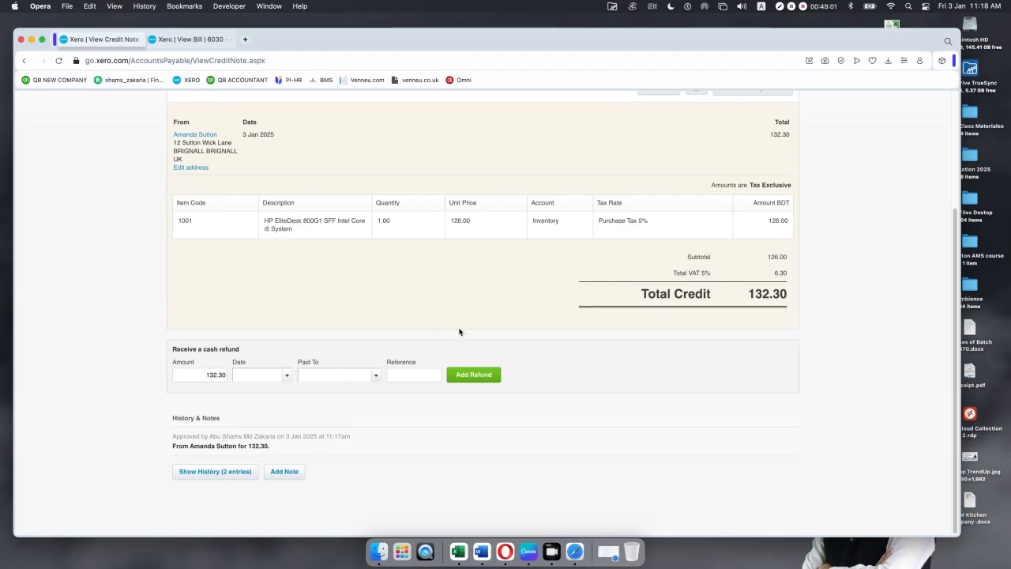
scroll(459, 332, up, 1)
scroll(459, 332, down, 1)
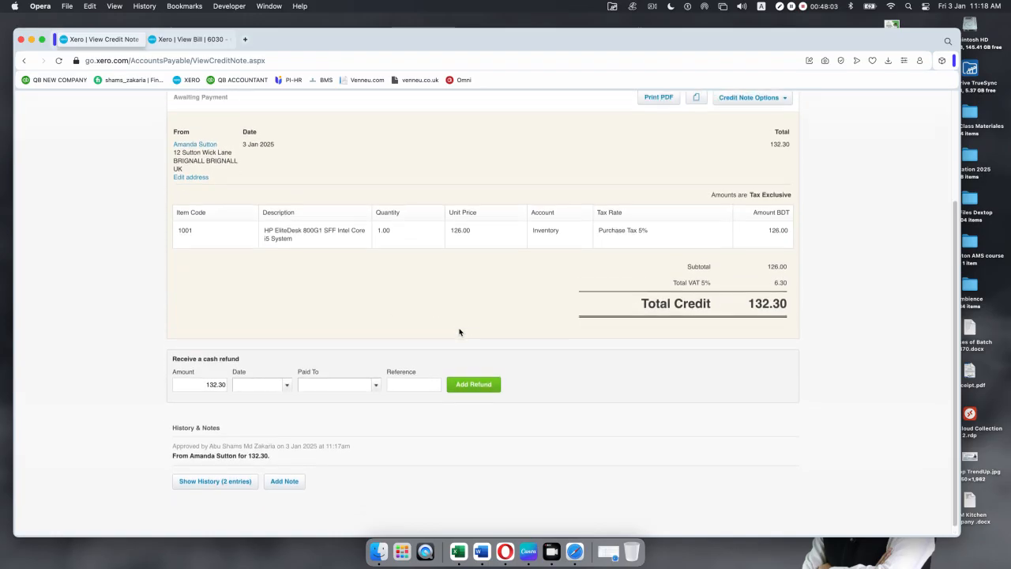
click(192, 39)
click(59, 60)
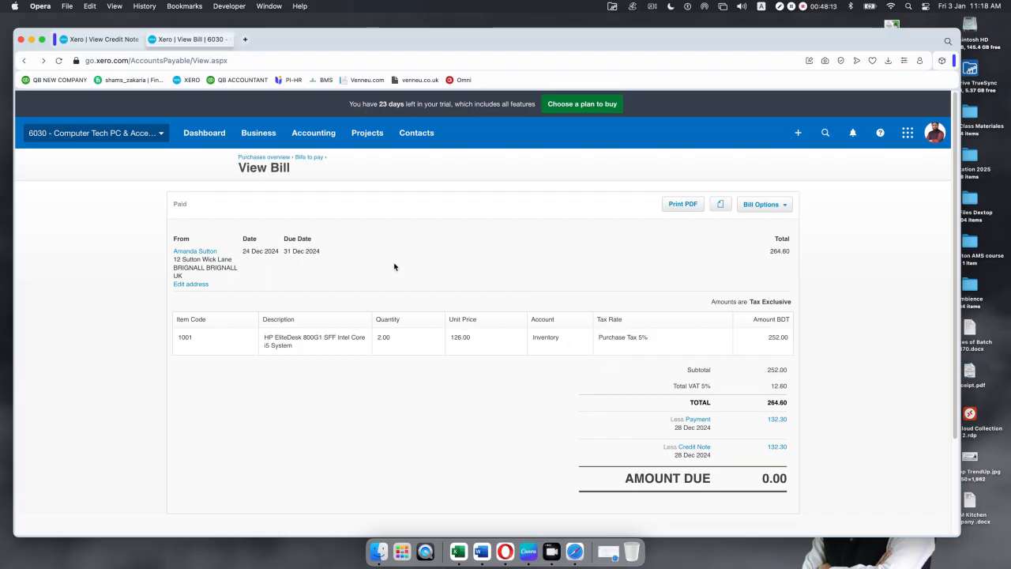
click(59, 61)
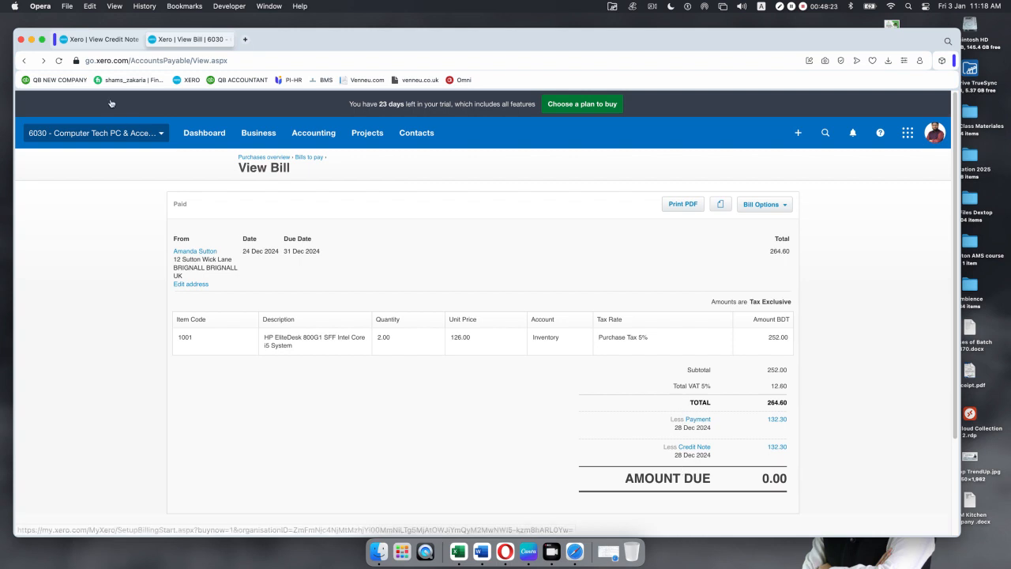
click(101, 37)
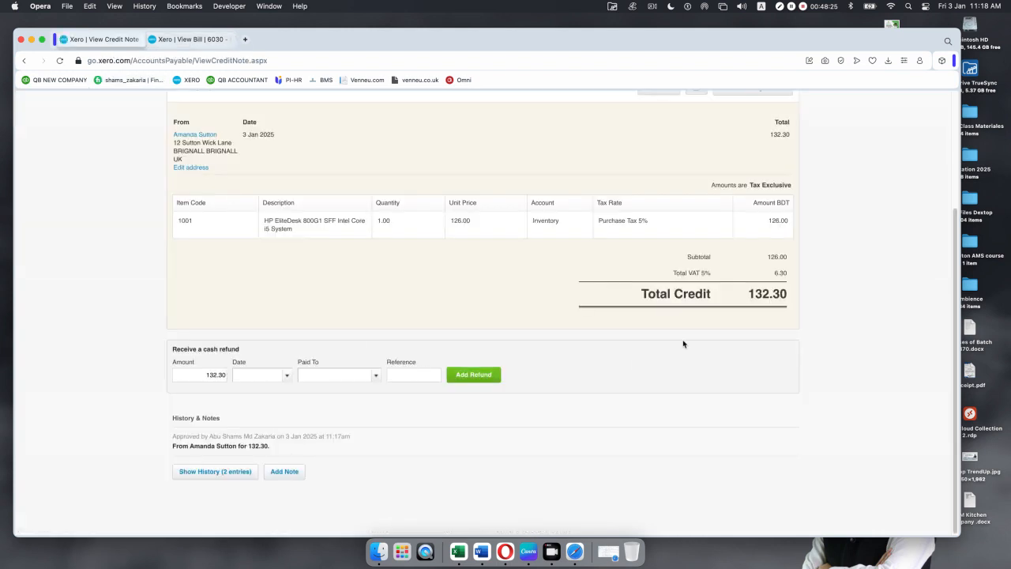
Step: Record a 132.30 cash refund dated 3 Jan 2025 into 101 - RBS Bank, reference BFR
click(285, 376)
click(369, 230)
click(376, 381)
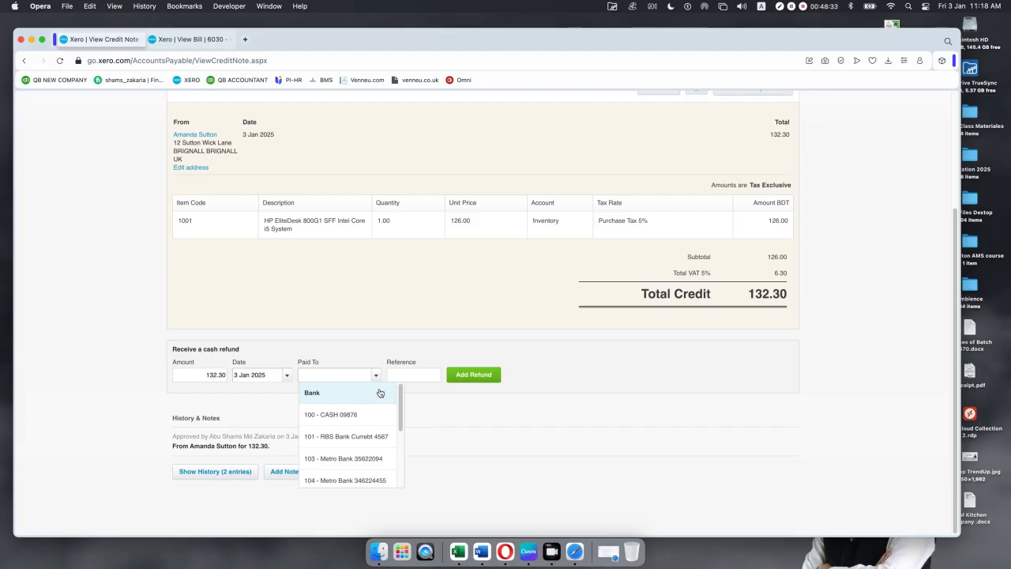
click(370, 436)
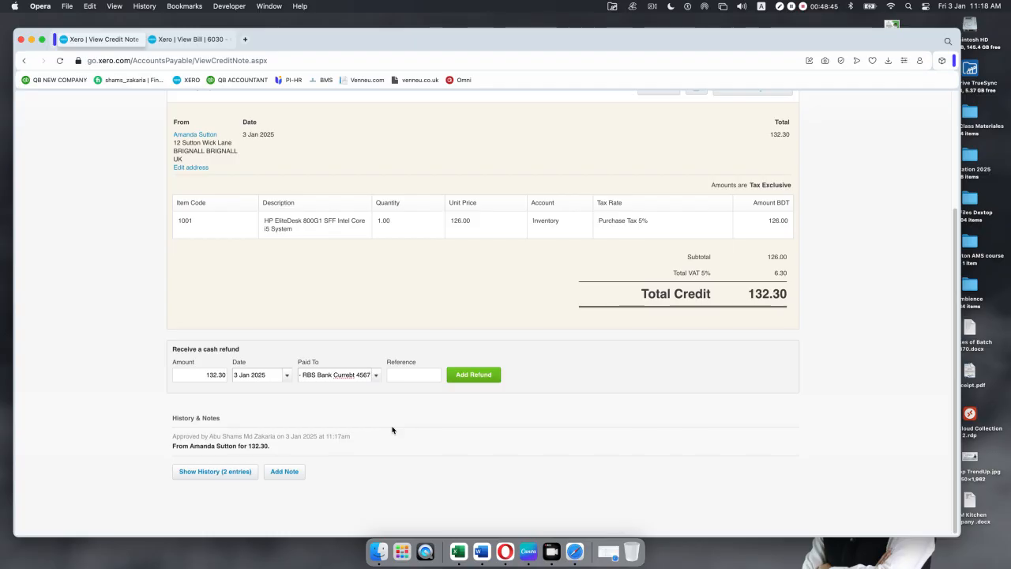
click(401, 374)
text(BFR)
click(476, 376)
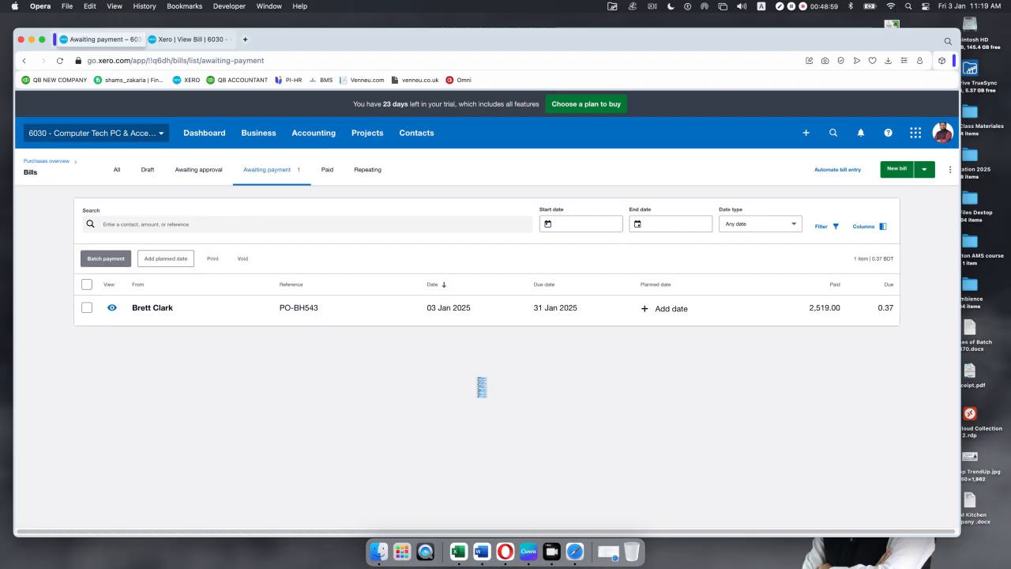
Step: Review the bill after the refund, then show all bills from the Purchase overview
click(173, 39)
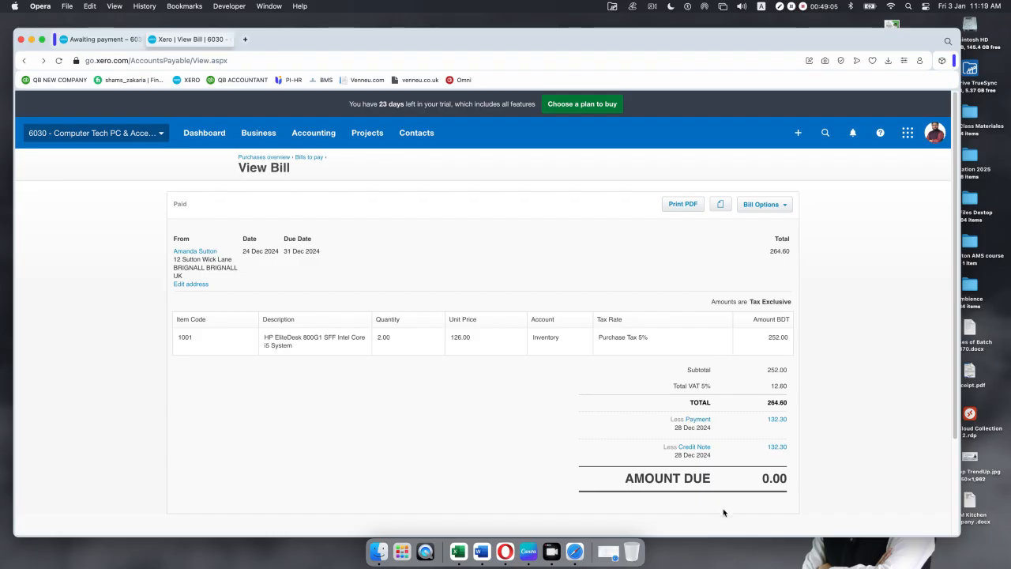
scroll(439, 341, down, 5)
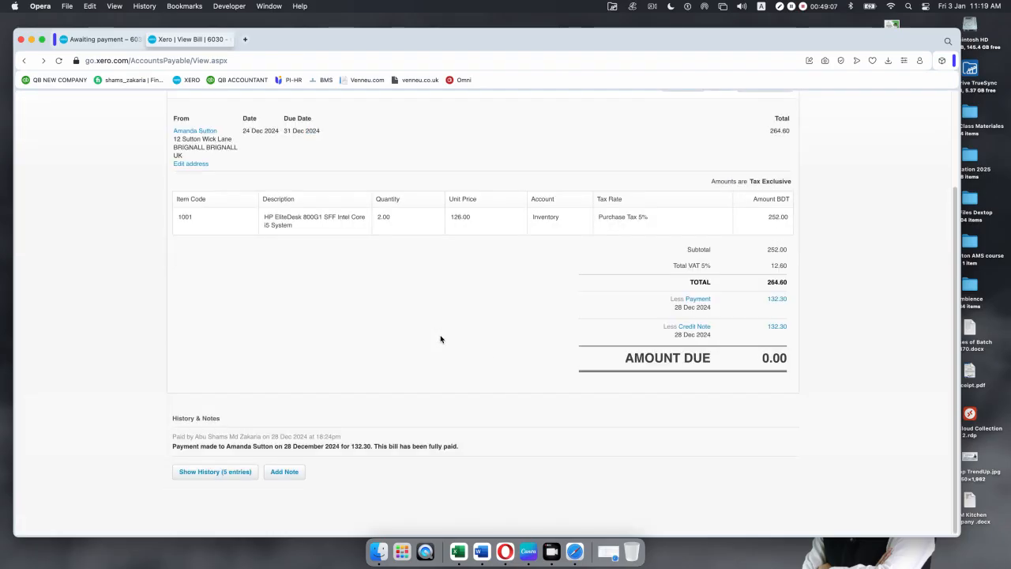
scroll(439, 337, up, 5)
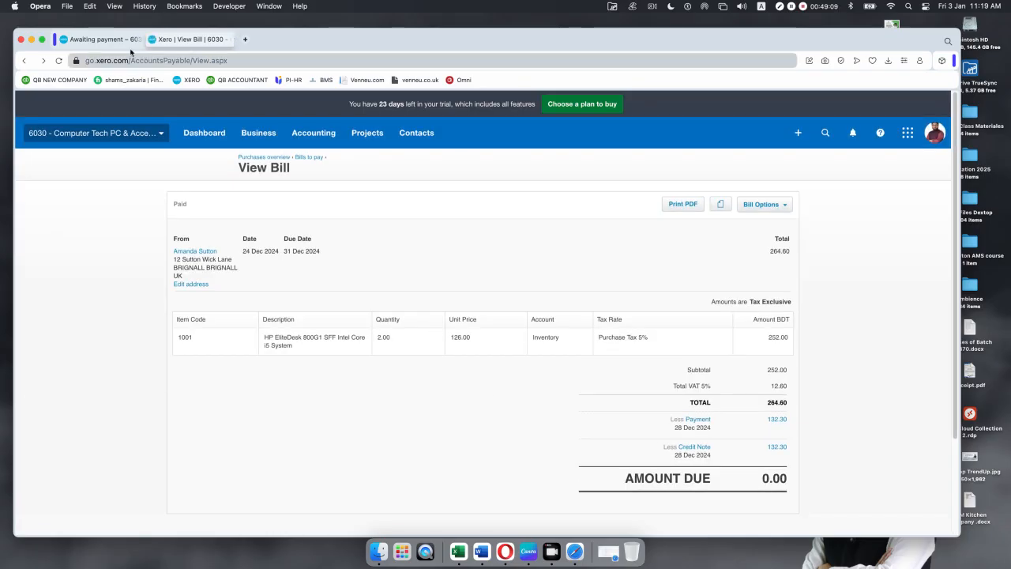
click(242, 133)
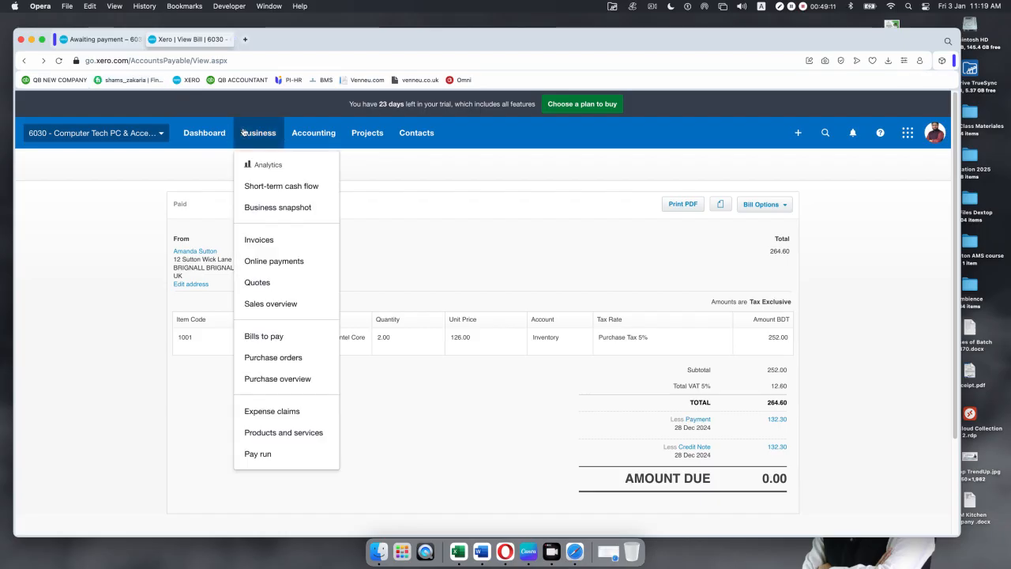
click(292, 378)
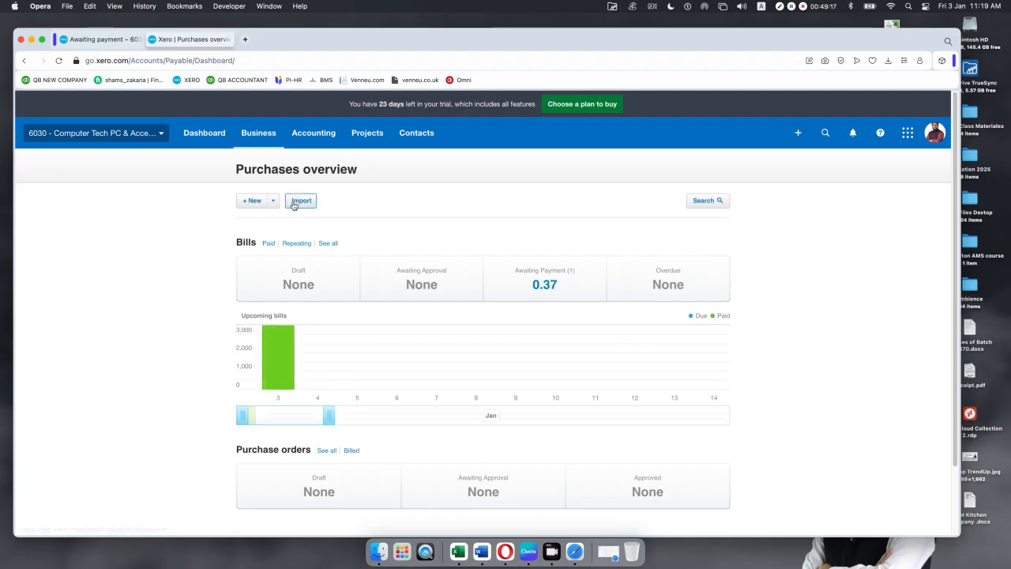
click(329, 243)
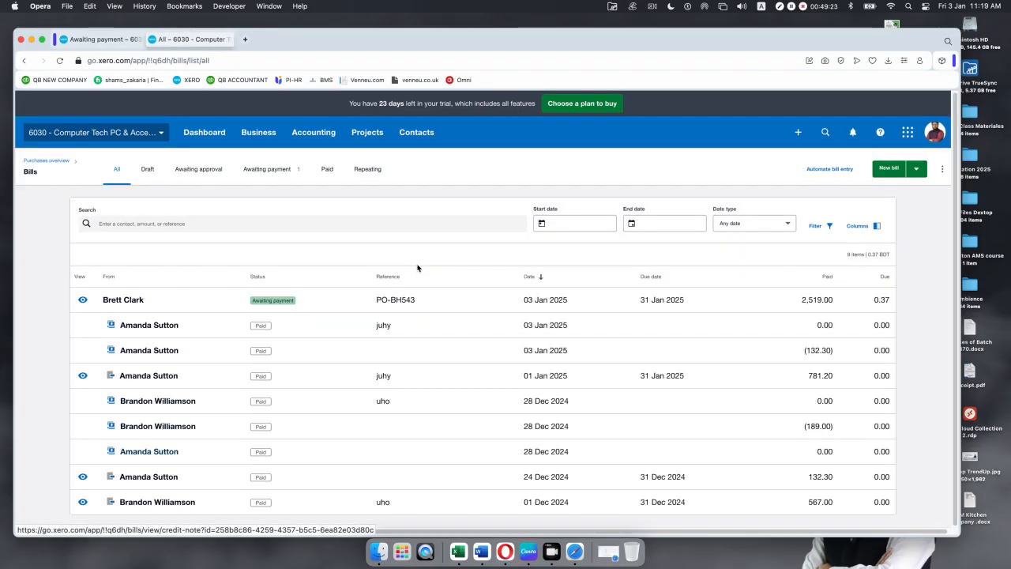
Step: Inspect the juhy credit note and the 976.50 bill juhy it settled, then close that tab
click(546, 327)
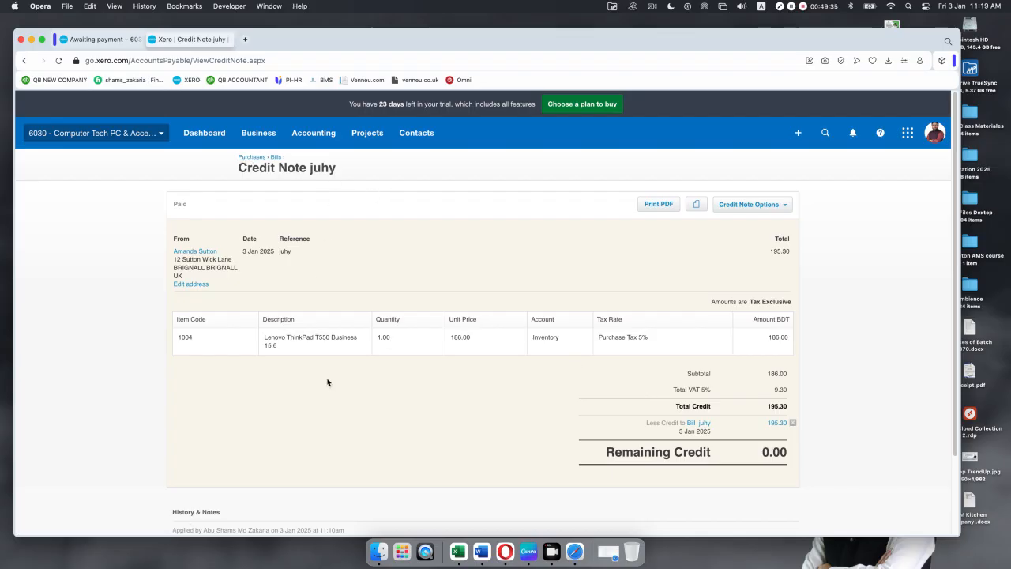
click(698, 424)
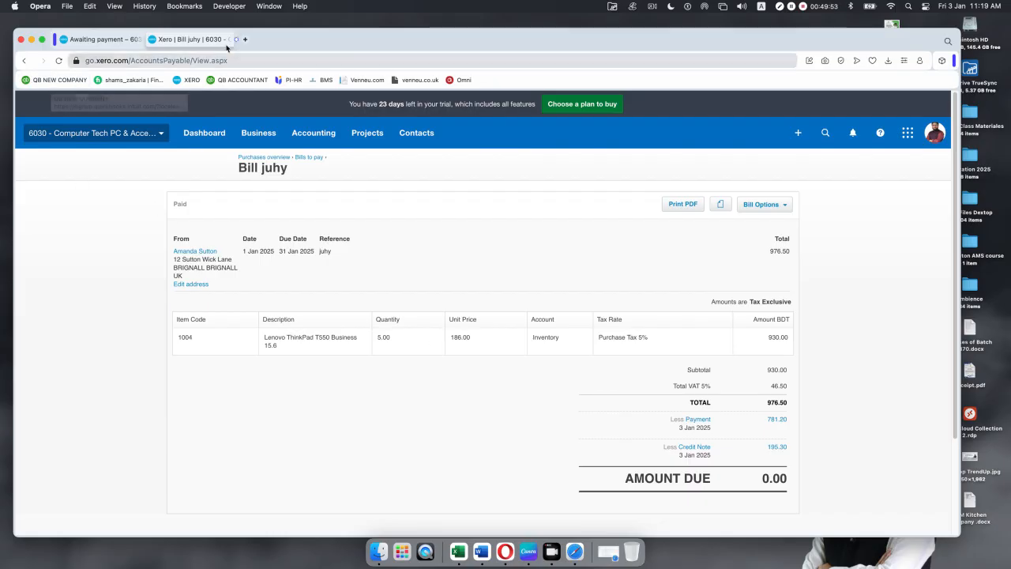
click(153, 38)
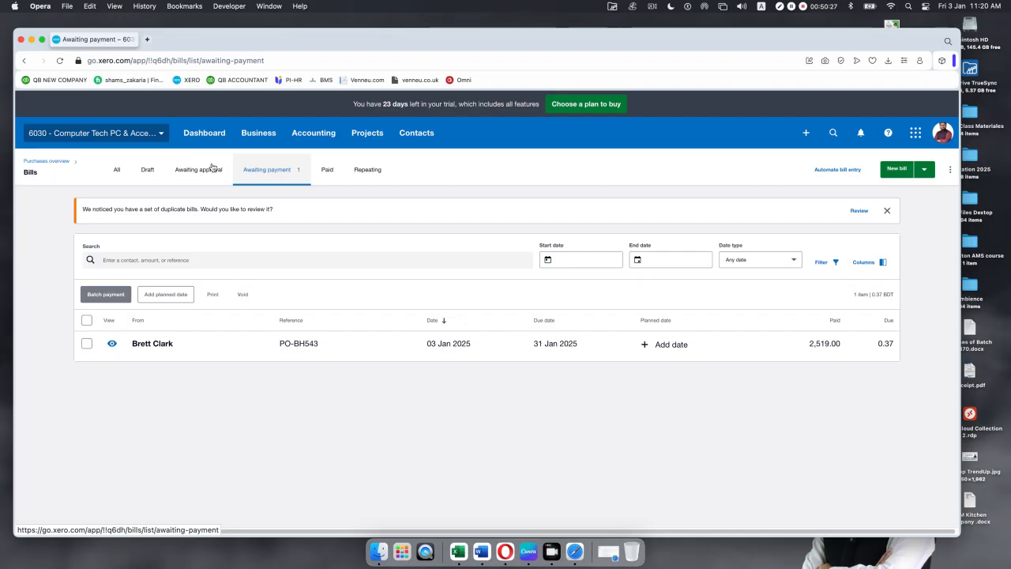
Step: Open the supplier's contact record from the Suppliers list and review her activity
click(418, 134)
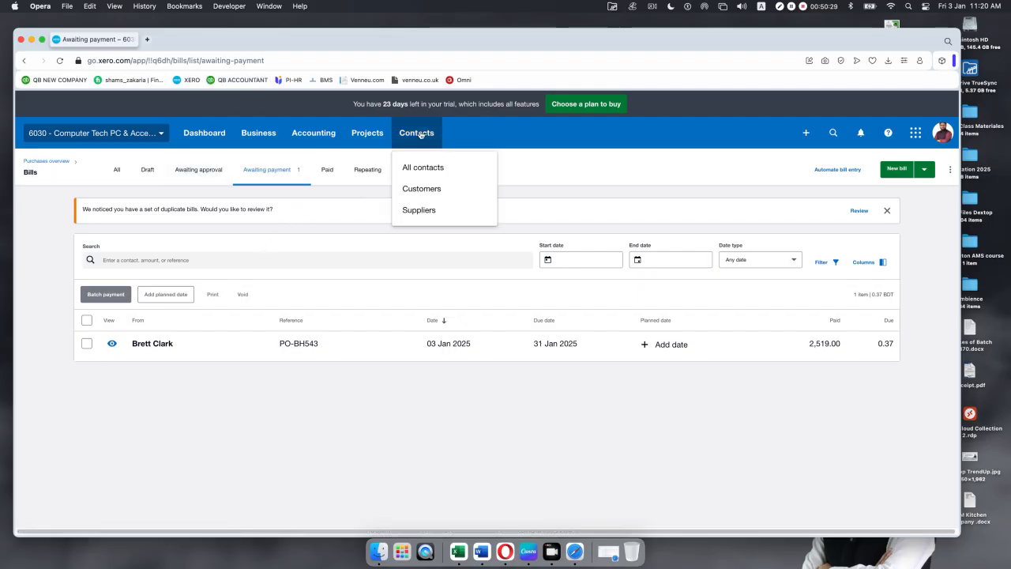
click(420, 210)
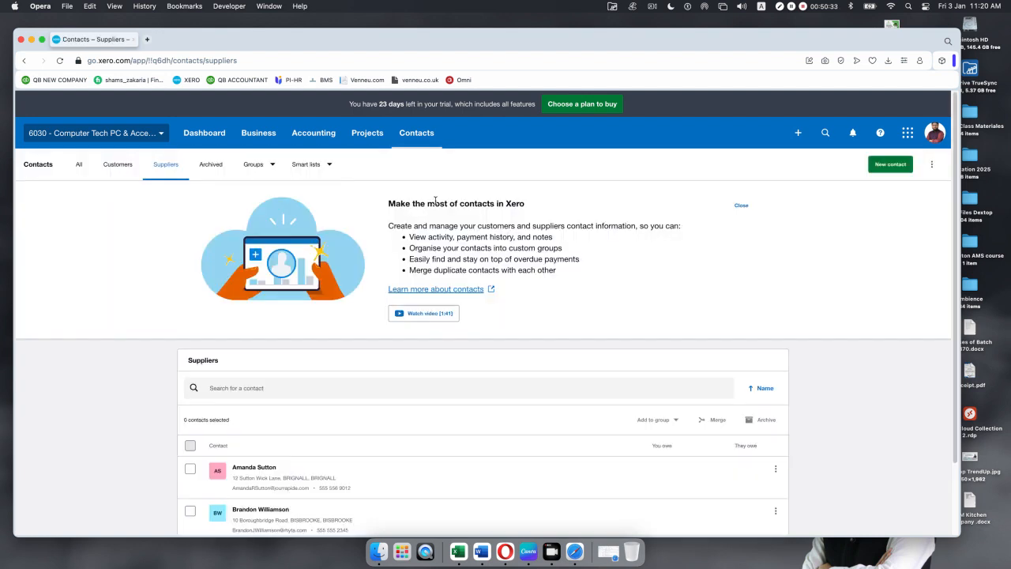
scroll(363, 300, down, 2)
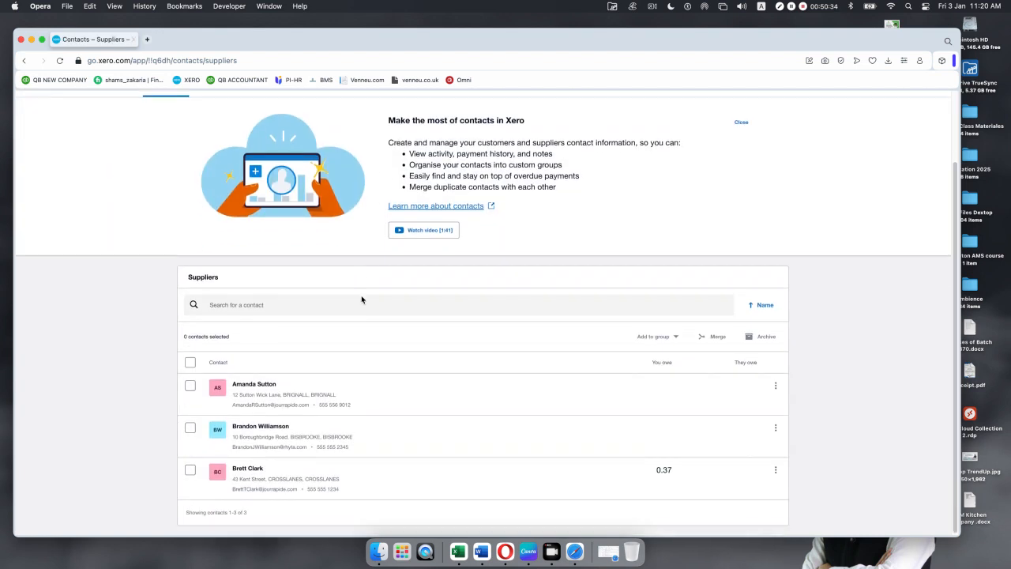
click(248, 386)
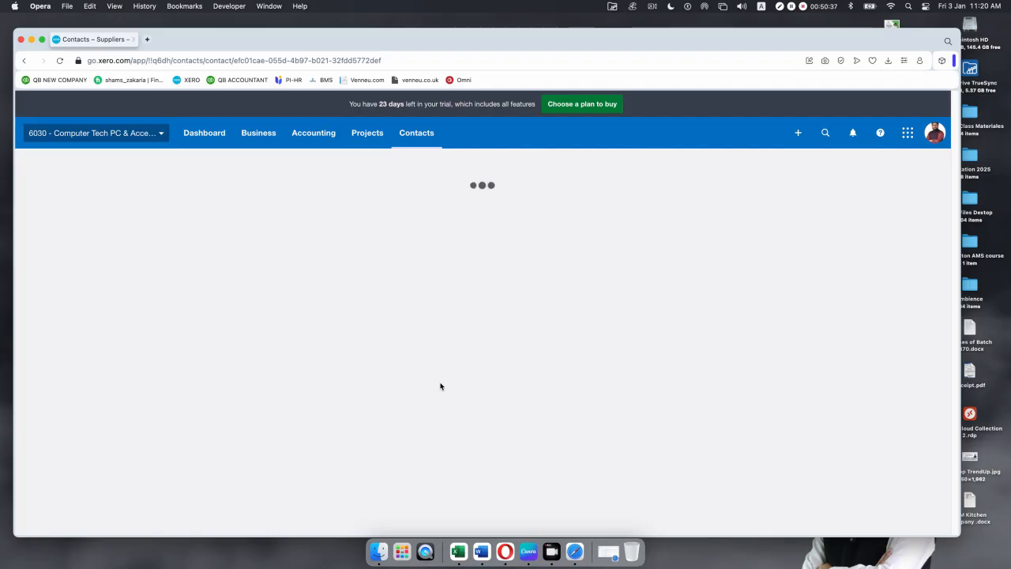
scroll(401, 380, down, 5)
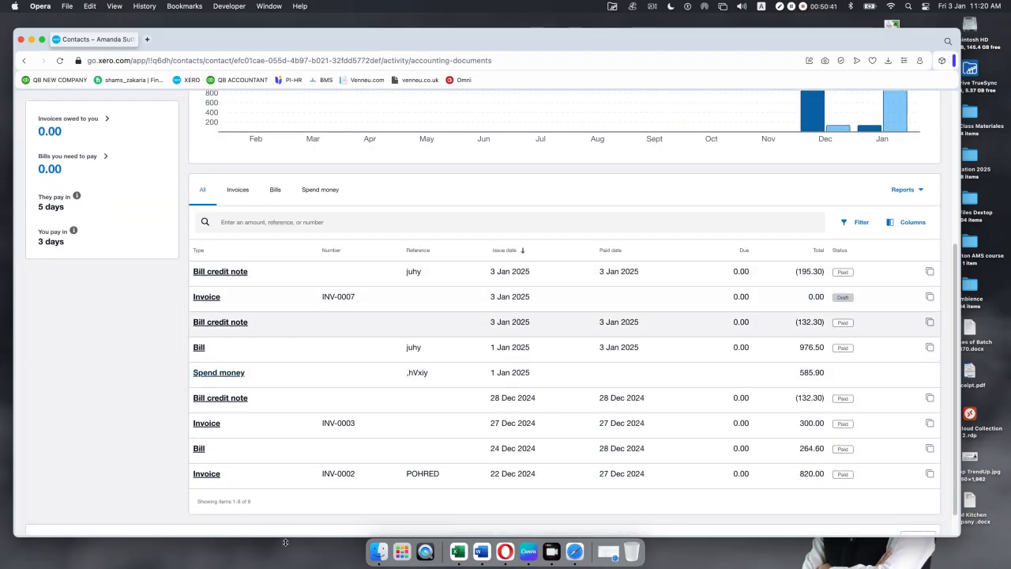
scroll(503, 347, up, 5)
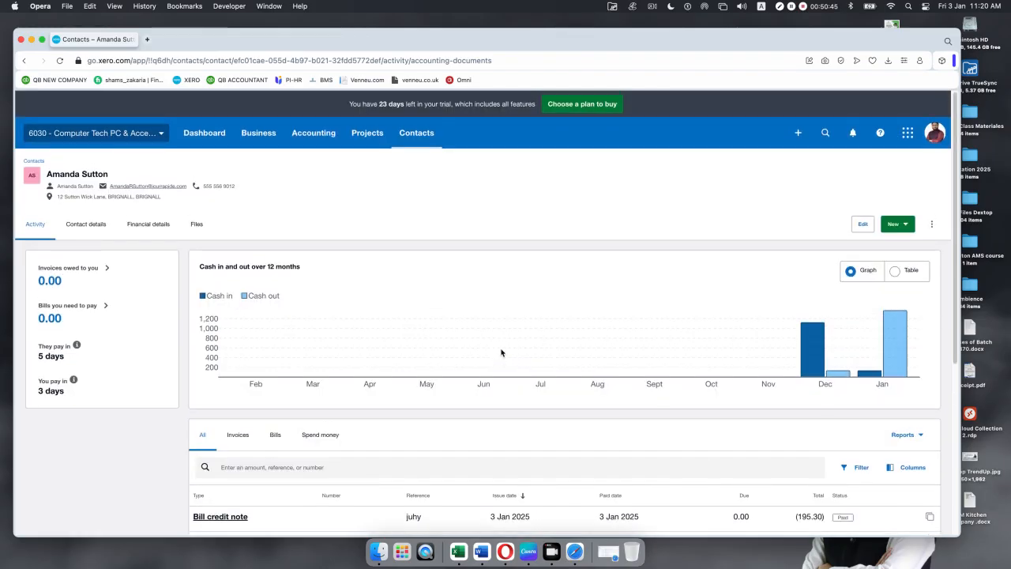
Step: Browse the contact's extra actions and new-document options
click(931, 224)
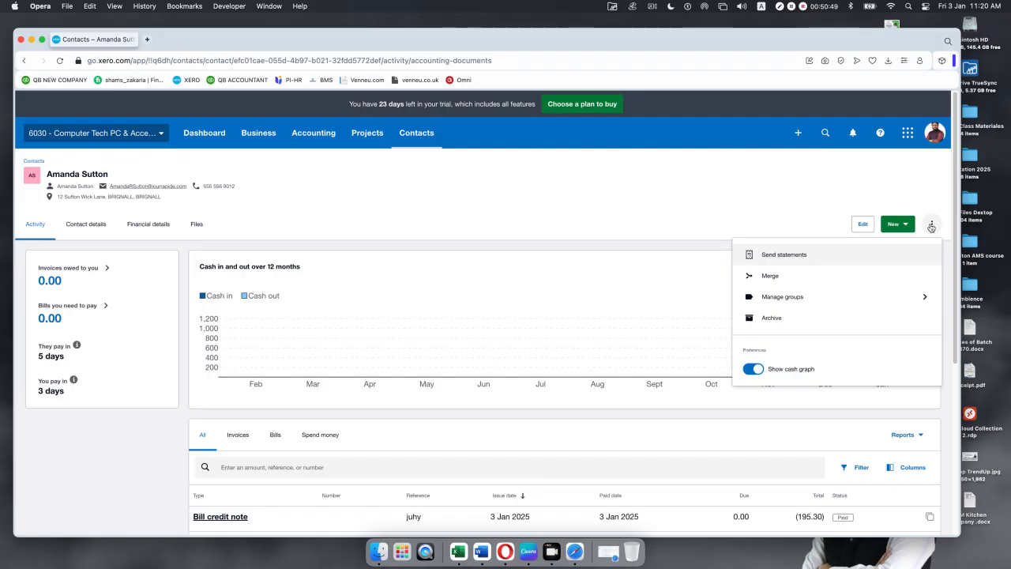
click(817, 199)
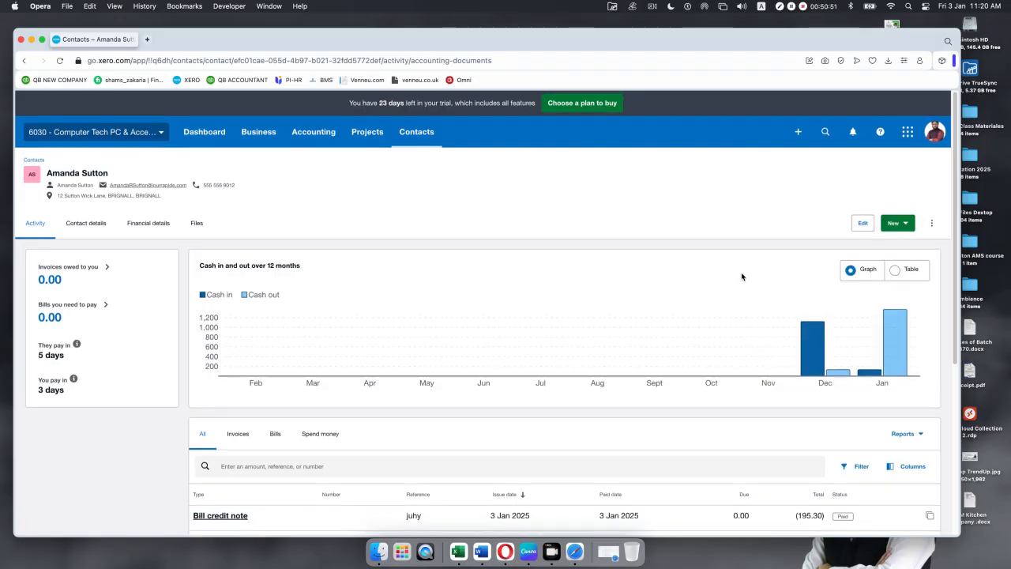
scroll(741, 277, down, 5)
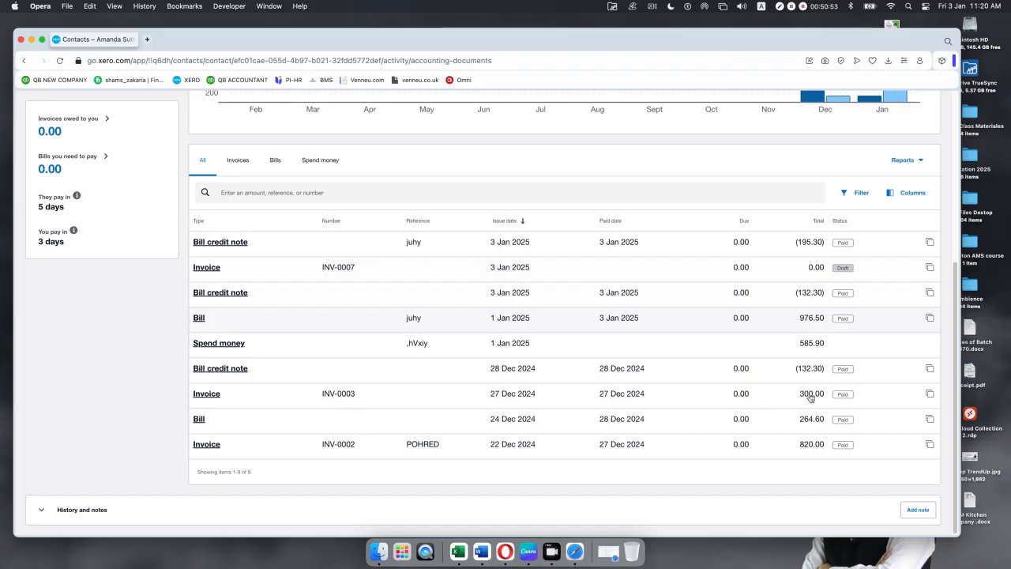
scroll(779, 376, up, 5)
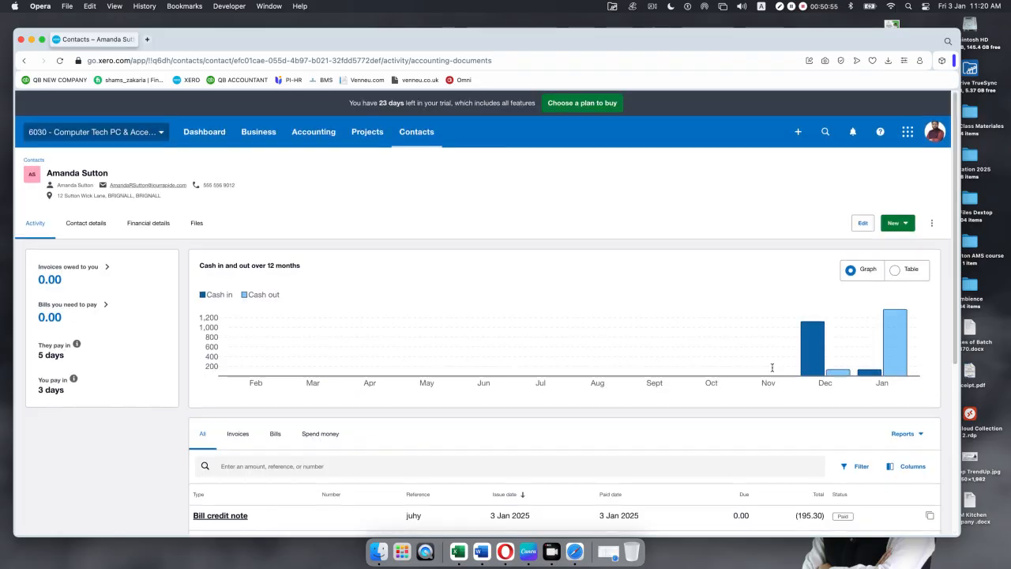
scroll(773, 371, down, 1)
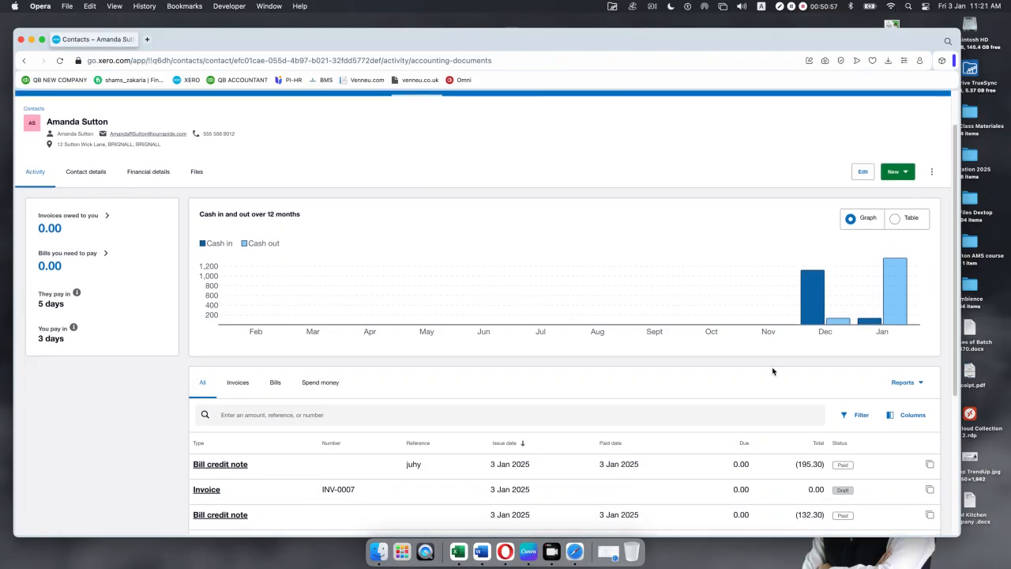
click(907, 172)
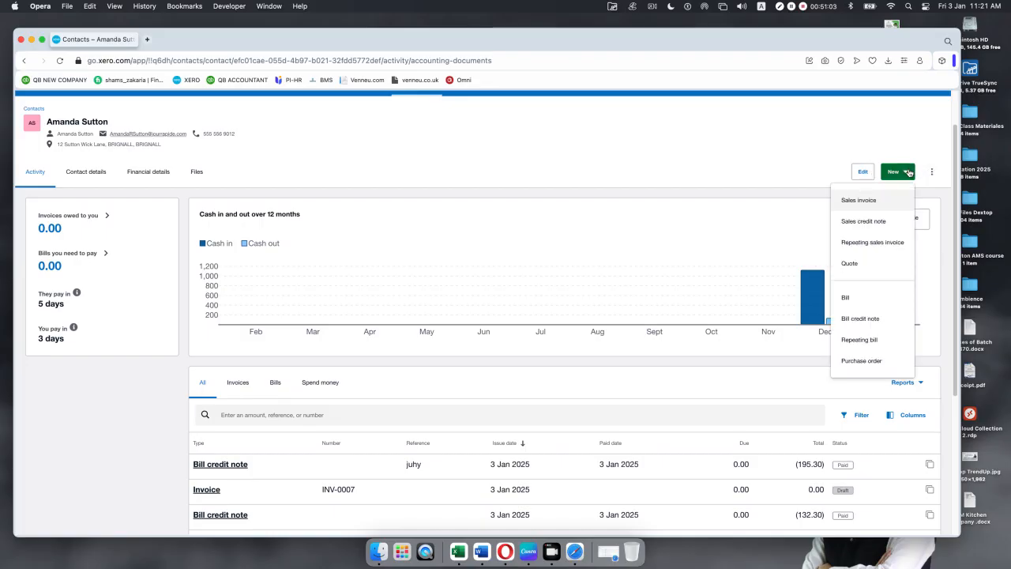
click(907, 172)
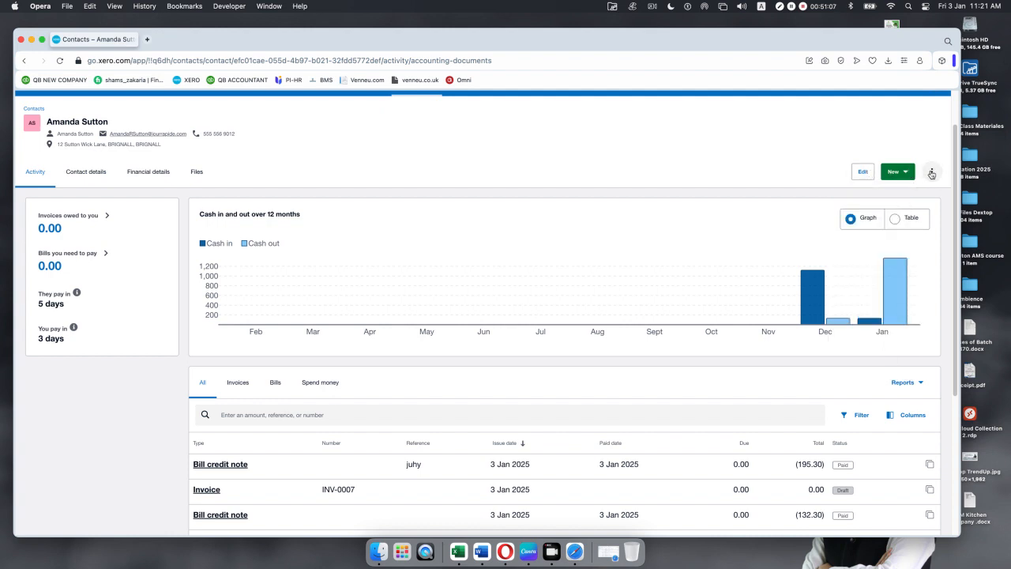
click(929, 172)
Step: Generate the supplier's 1–31 Dec 2024 activity statement as a PDF and open it
click(864, 201)
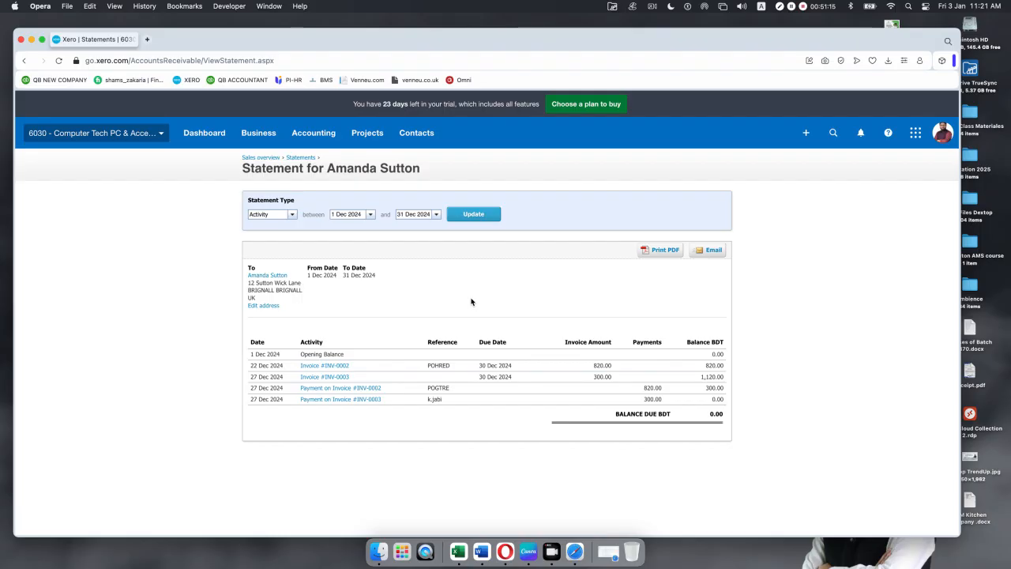
click(662, 250)
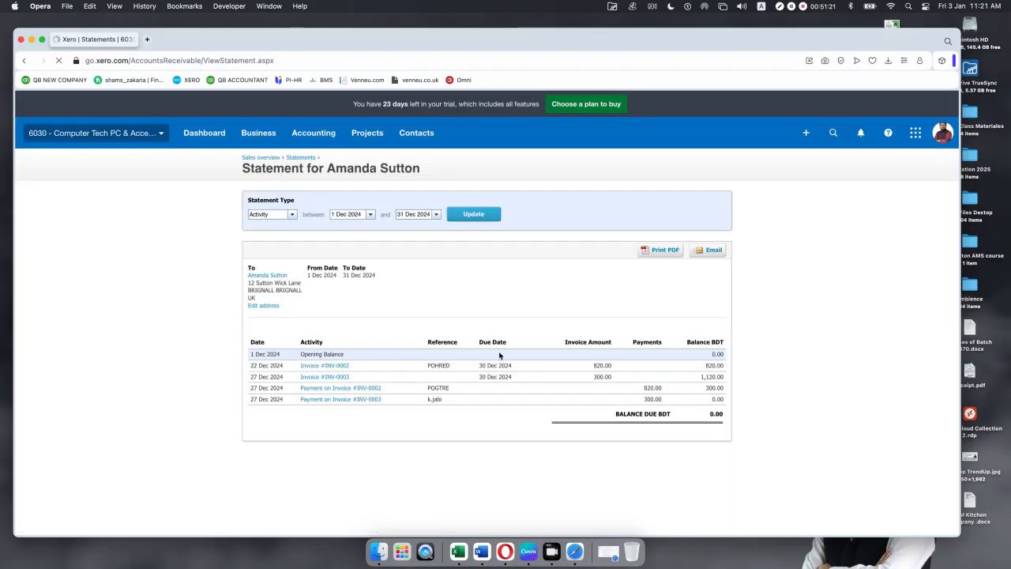
click(745, 98)
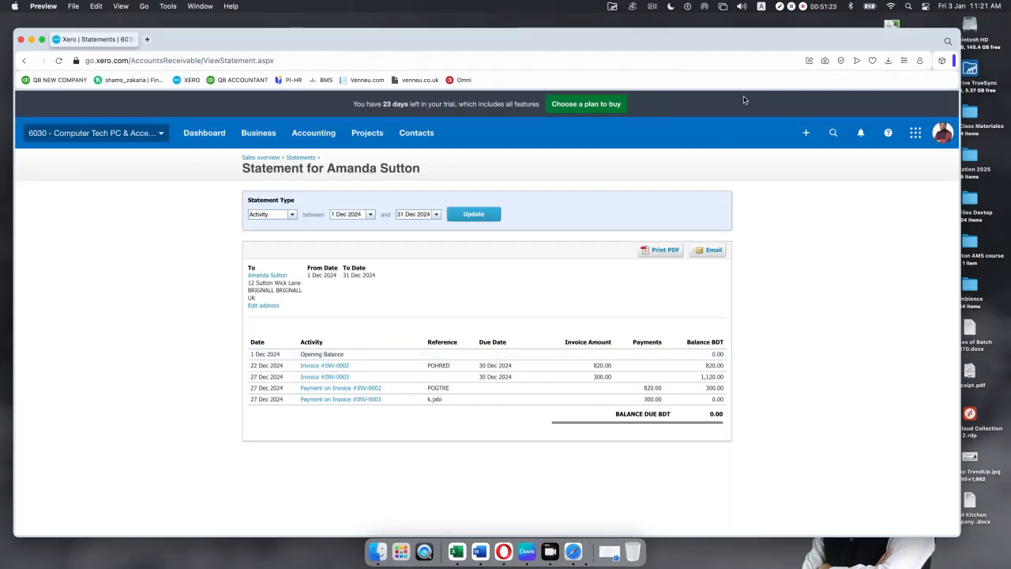
Step: Look over the contact's 1–31 Dec 2024 activity statement PDF, then close Preview
scroll(416, 292, down, 5)
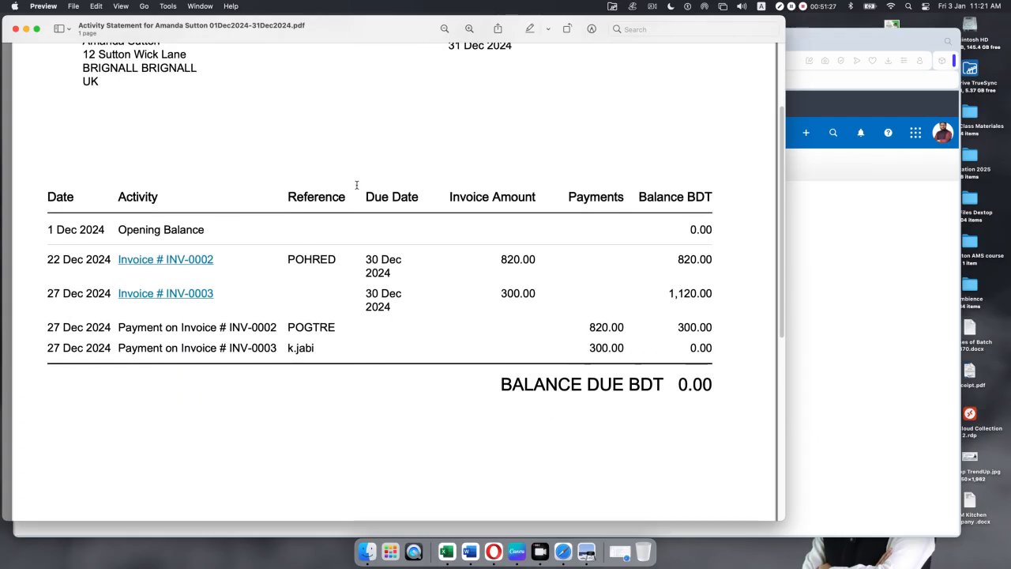
scroll(448, 339, up, 2)
scroll(448, 338, up, 5)
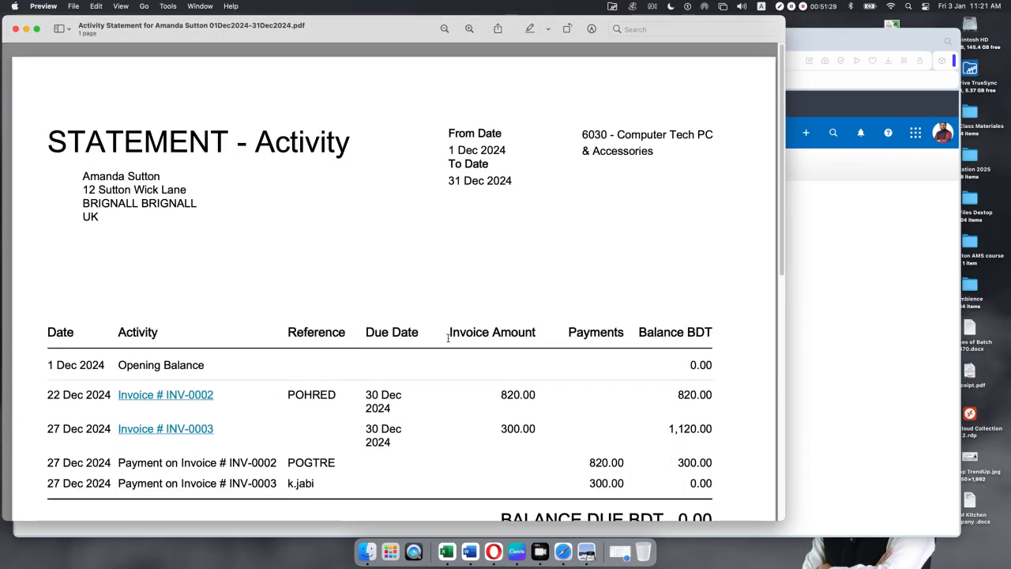
click(15, 29)
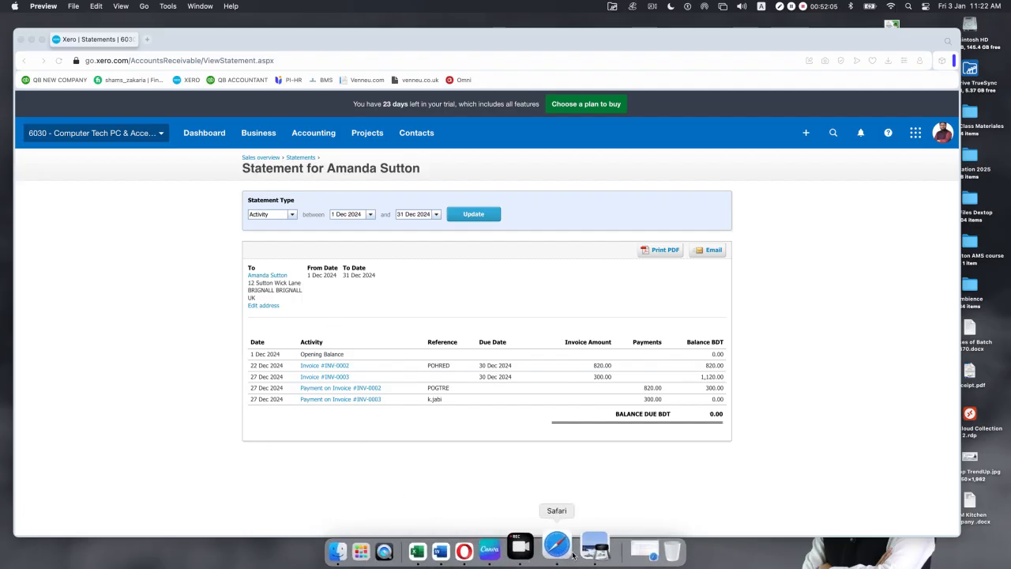
click(570, 553)
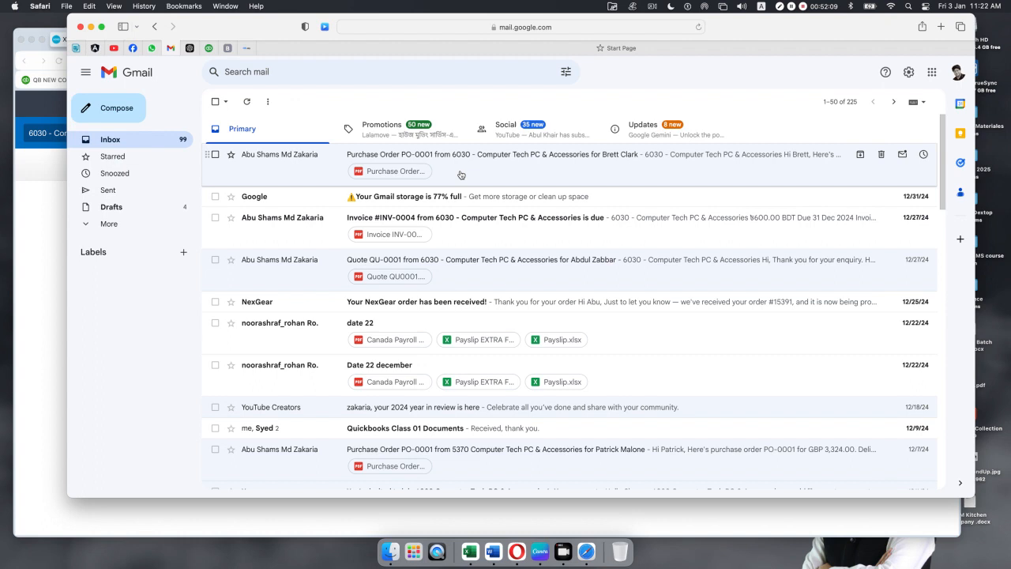
click(184, 194)
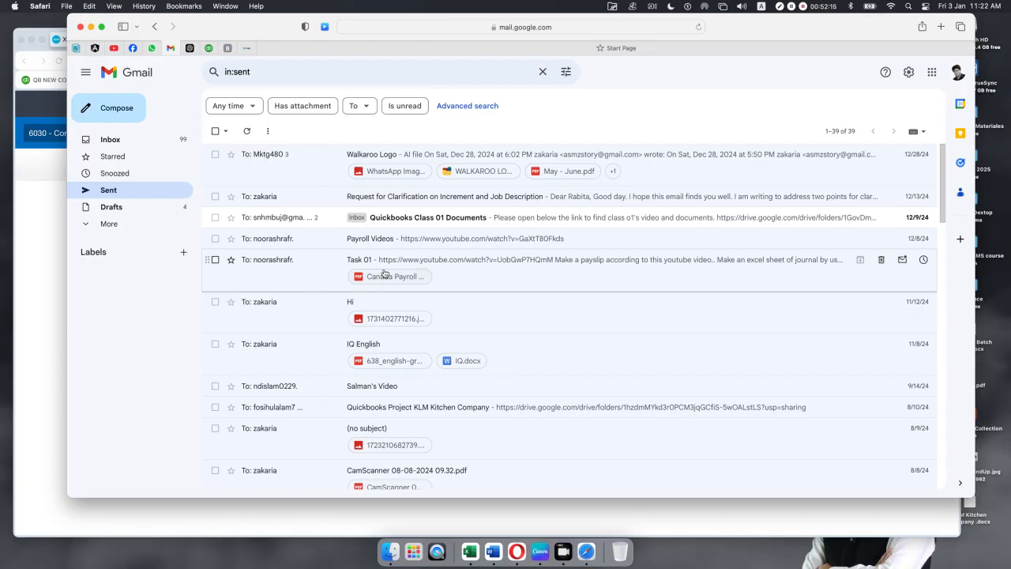
scroll(384, 272, down, 15)
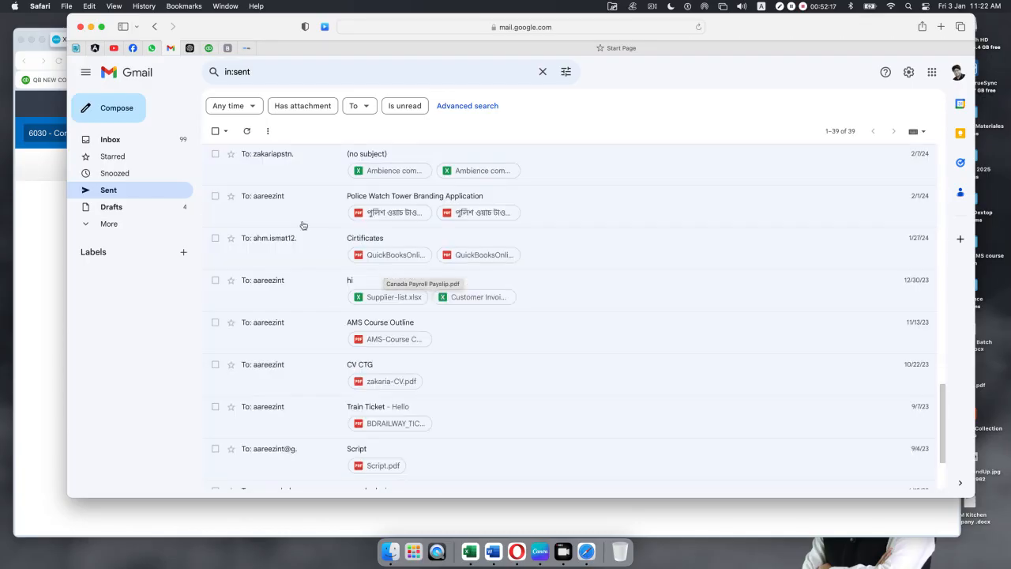
scroll(262, 206, up, 15)
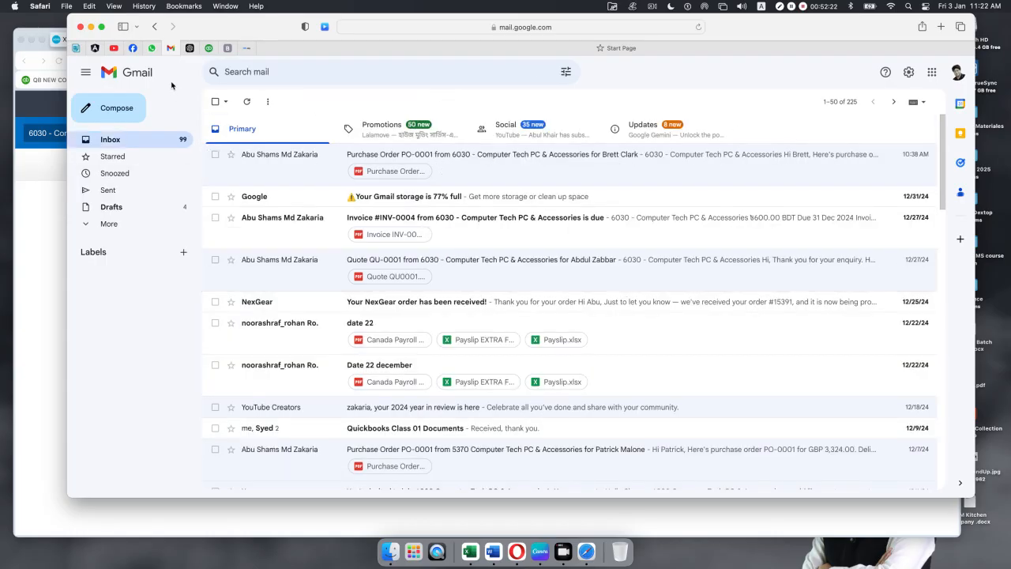
click(91, 27)
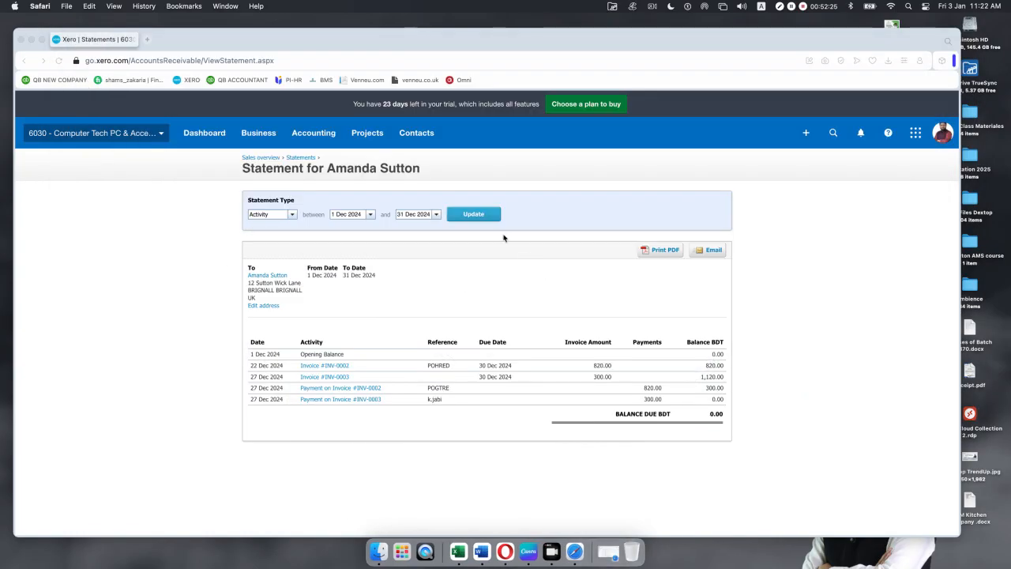